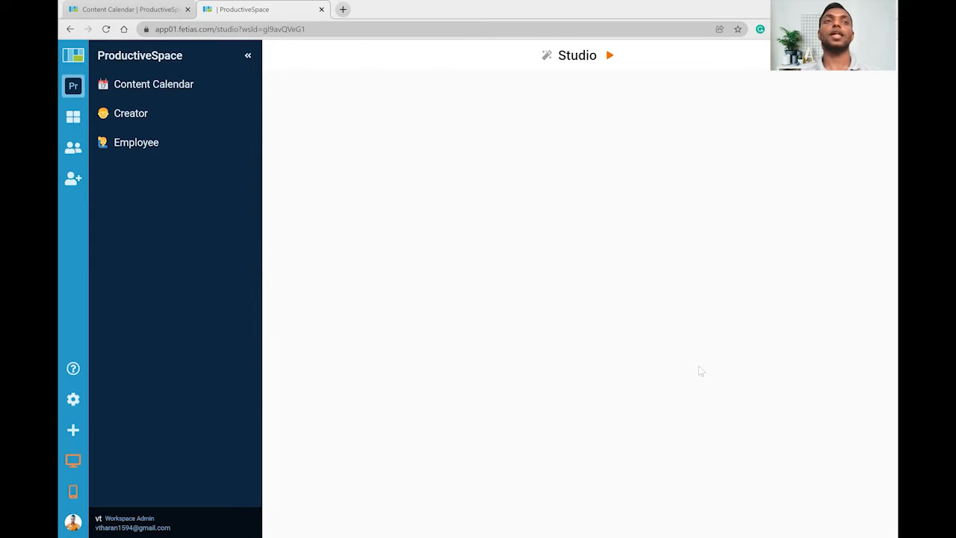
Create a new module named Recruitment and look over its default Information fields.
click(74, 431)
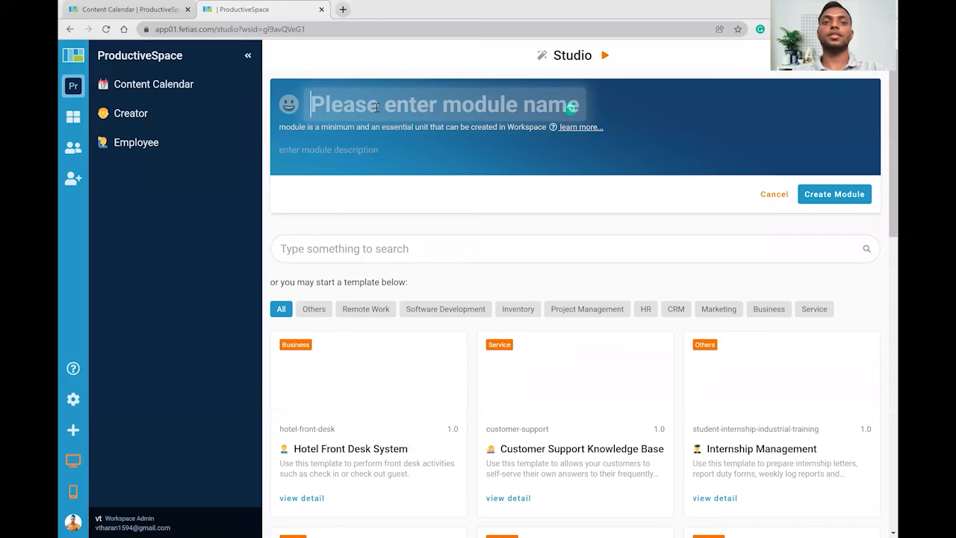
text(Recr)
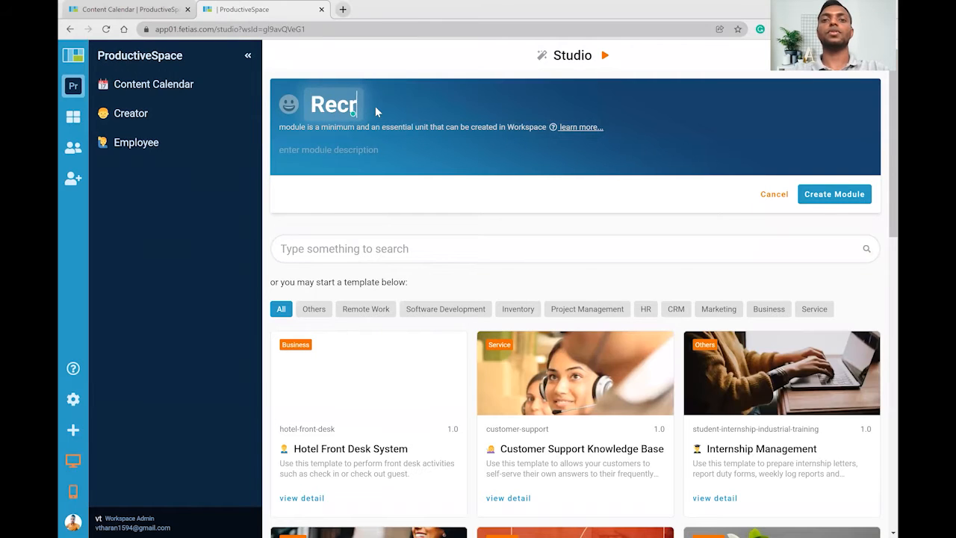
text(uitment)
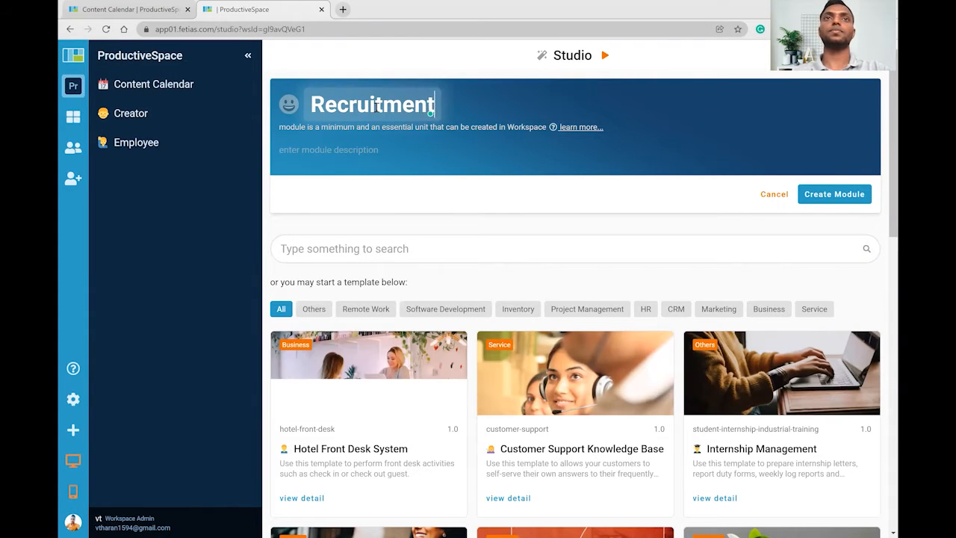
key(Return)
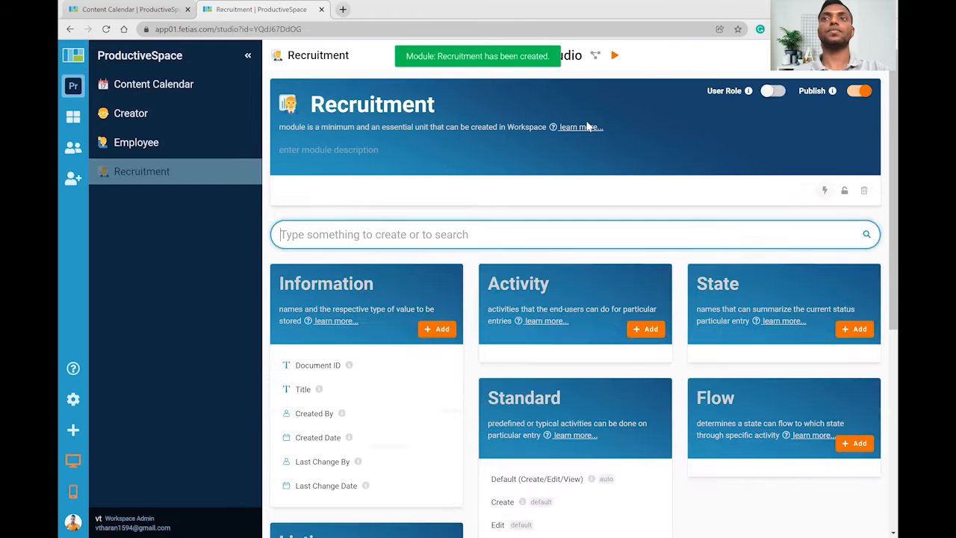
scroll(496, 280, down, 1)
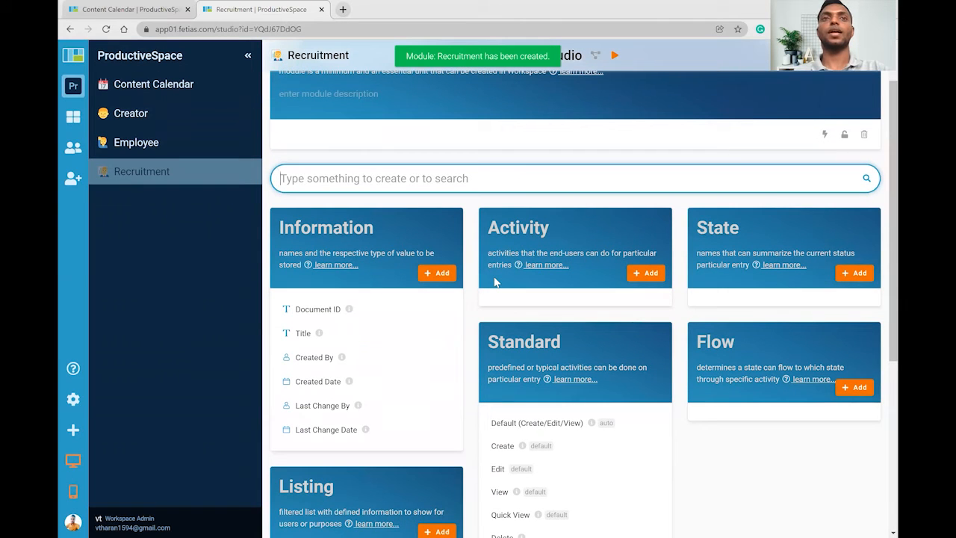
Add a Candidate Name information field to Recruitment.
click(441, 273)
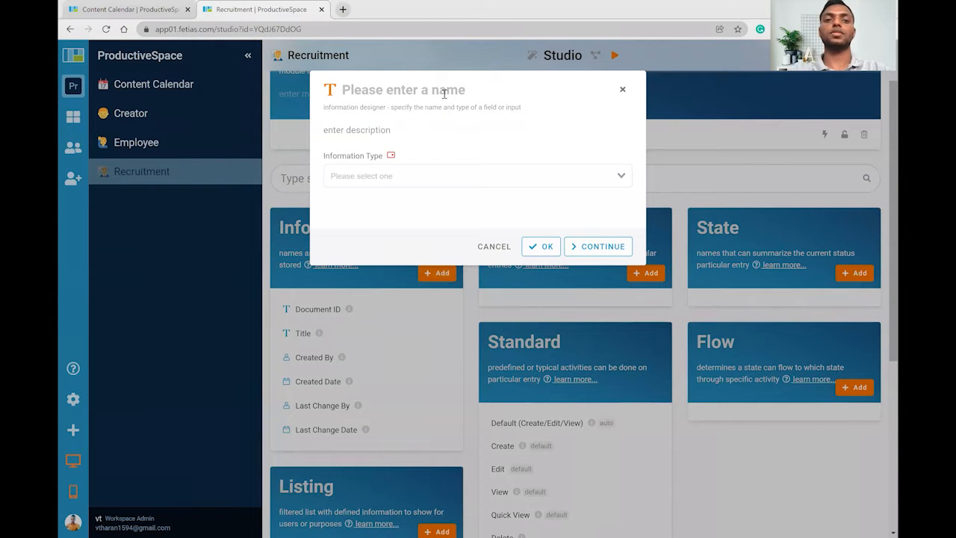
text(Cndida)
key(BackSpace)
key(BackSpace)
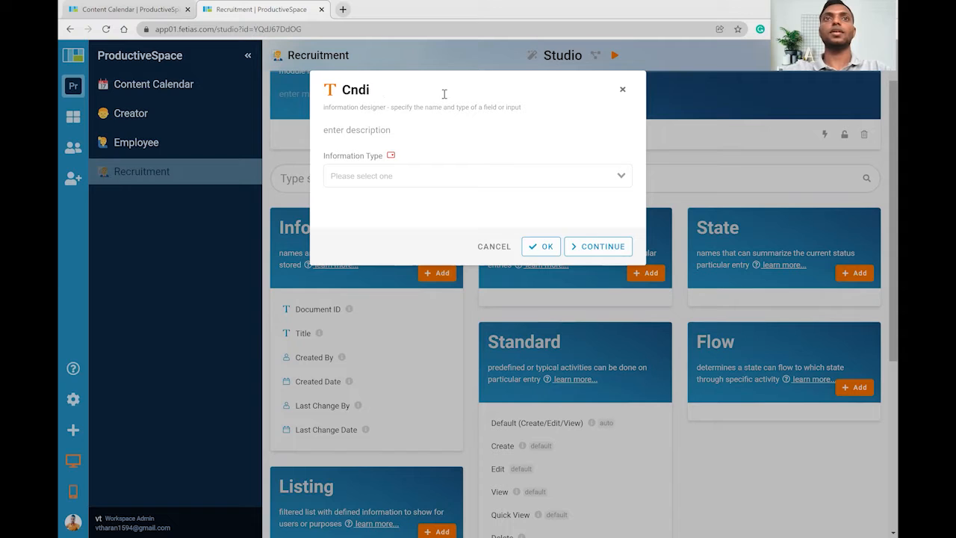
key(BackSpace)
key(BackSpace)
key(BackSpace)
text(andidate na)
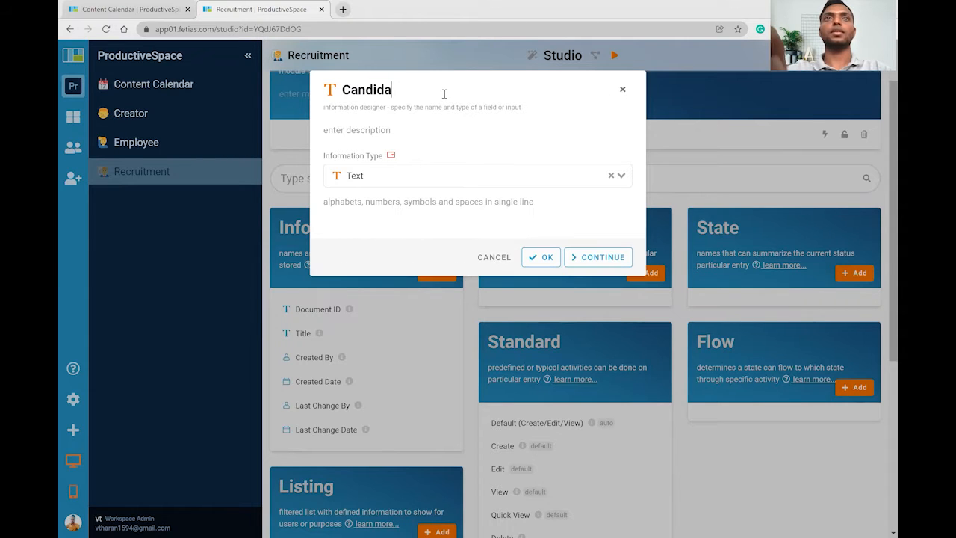
key(BackSpace)
key(BackSpace)
key(BackSpace)
text(na)
key(BackSpace)
key(BackSpace)
key(BackSpace)
text(Name)
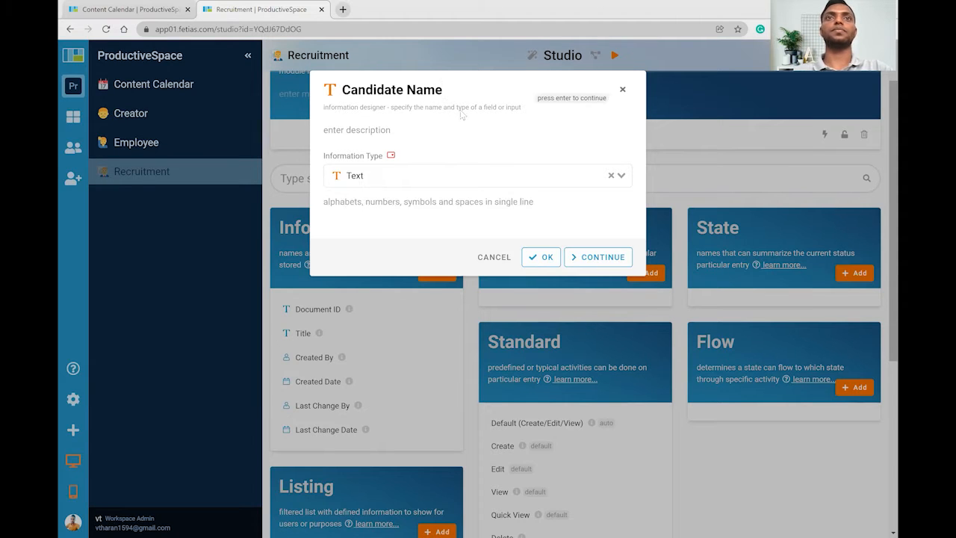
click(605, 257)
Add Position, Email and Address information fields.
text(P)
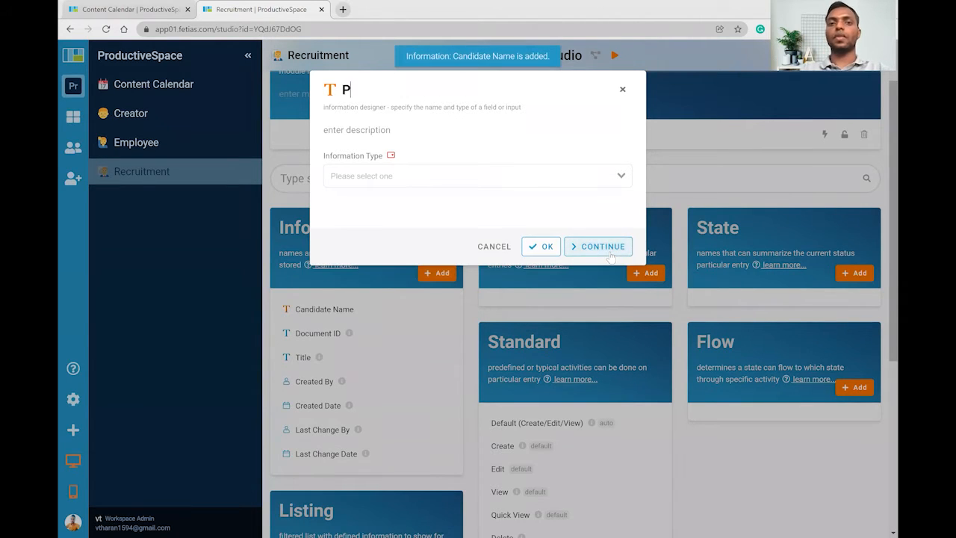
text(osition)
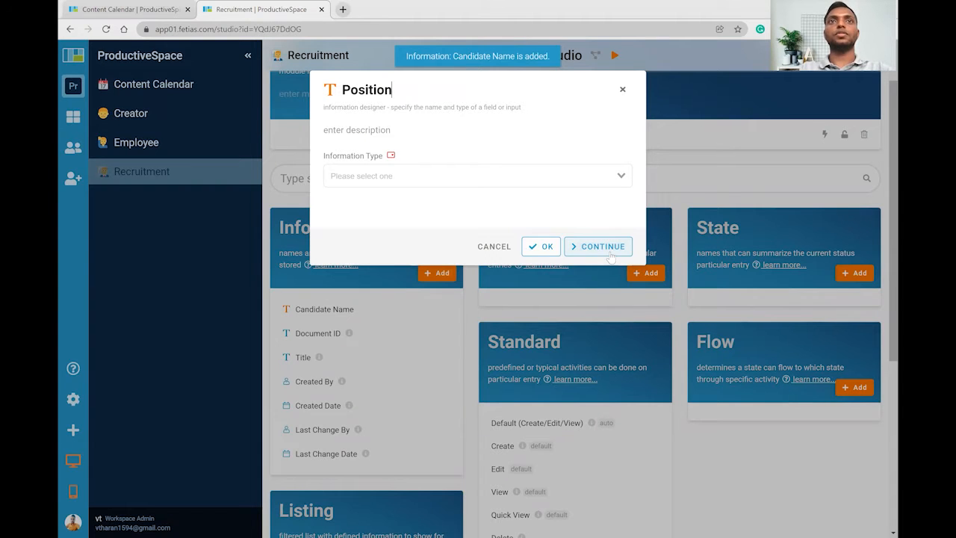
click(611, 257)
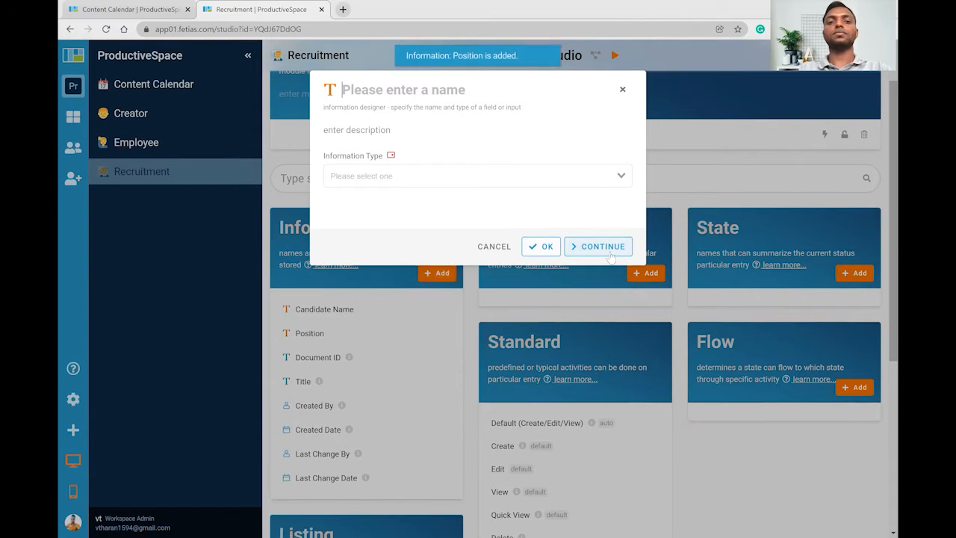
text(Email)
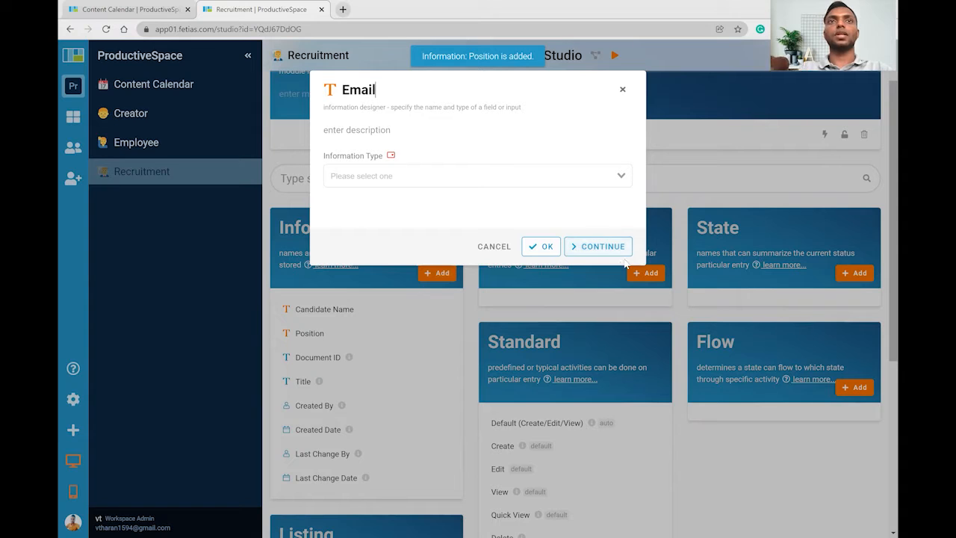
click(625, 262)
text(Address)
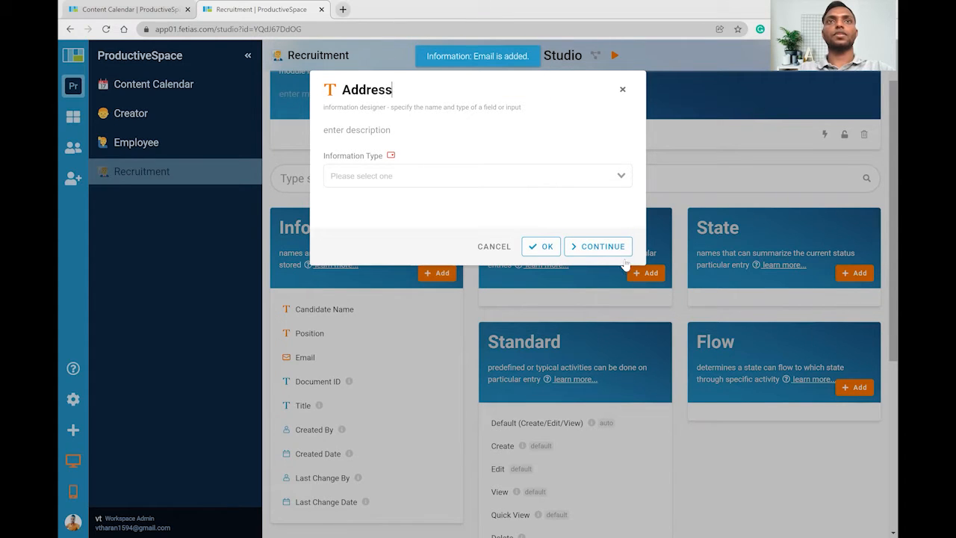
click(626, 259)
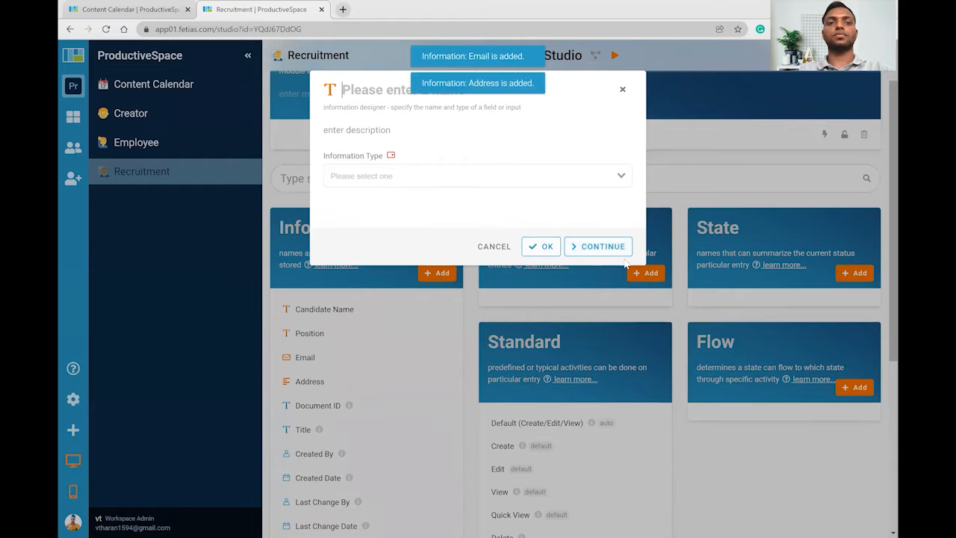
Add a Contact Number information field.
text(Cont)
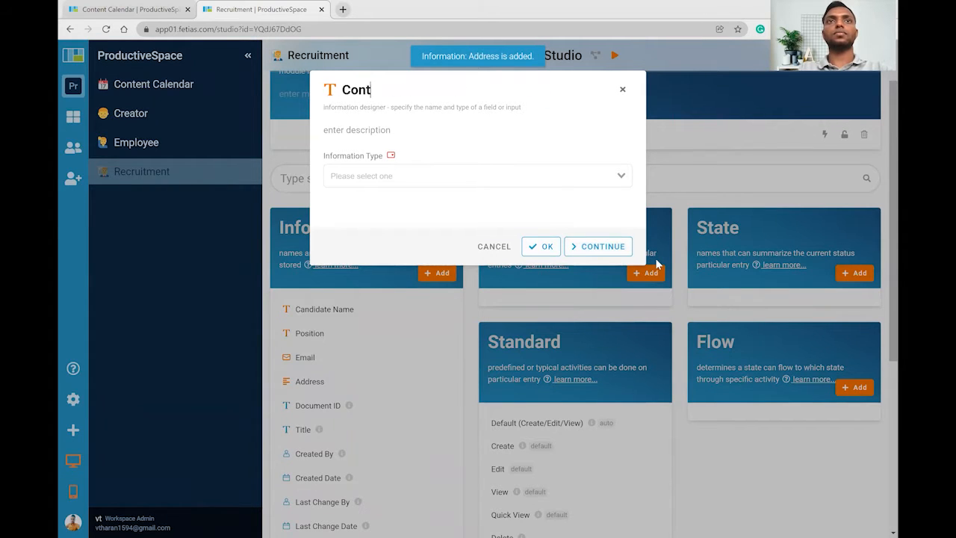
key(BackSpace)
text(act)
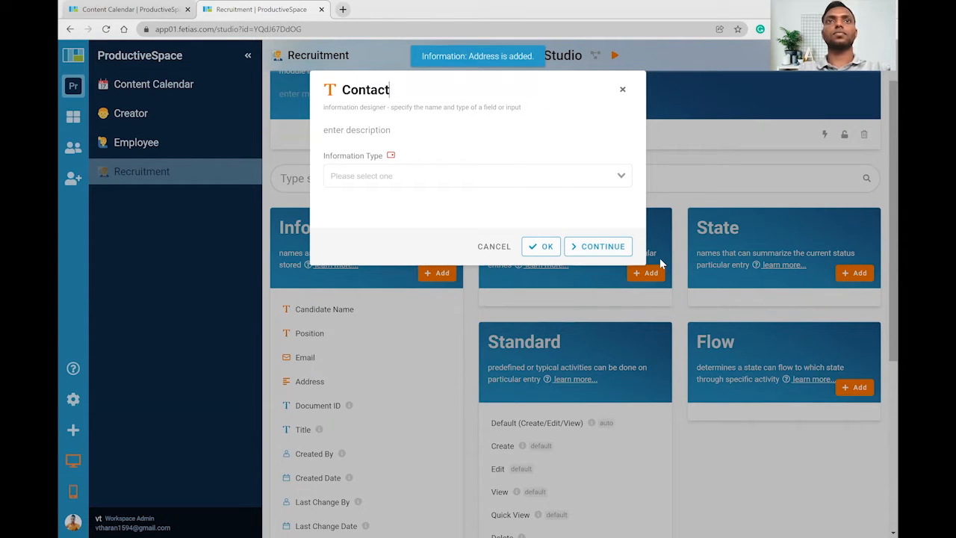
text( Nu)
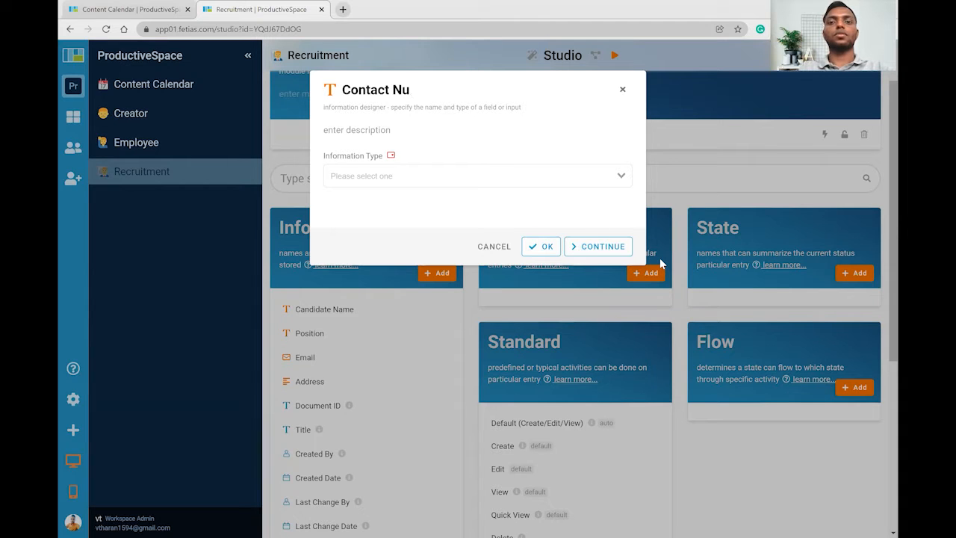
text(mber)
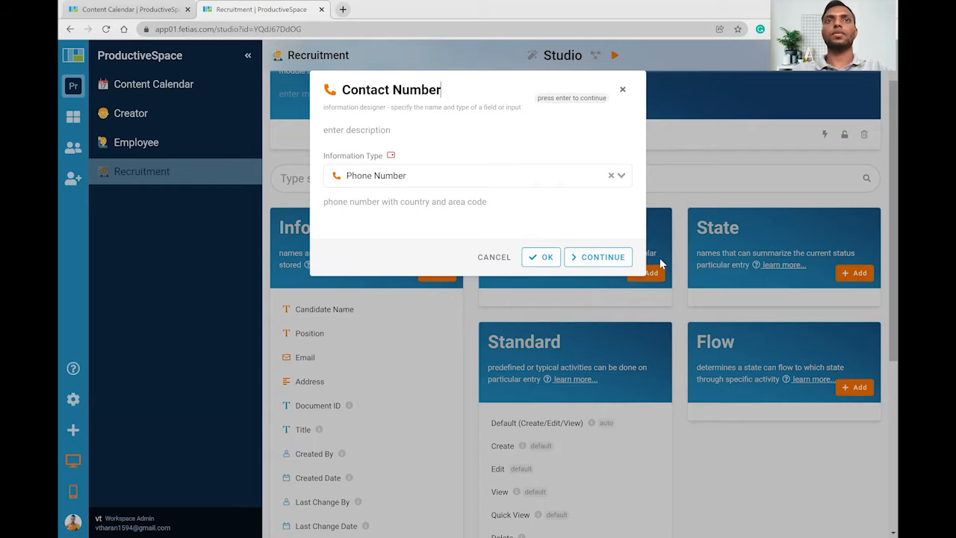
key(Return)
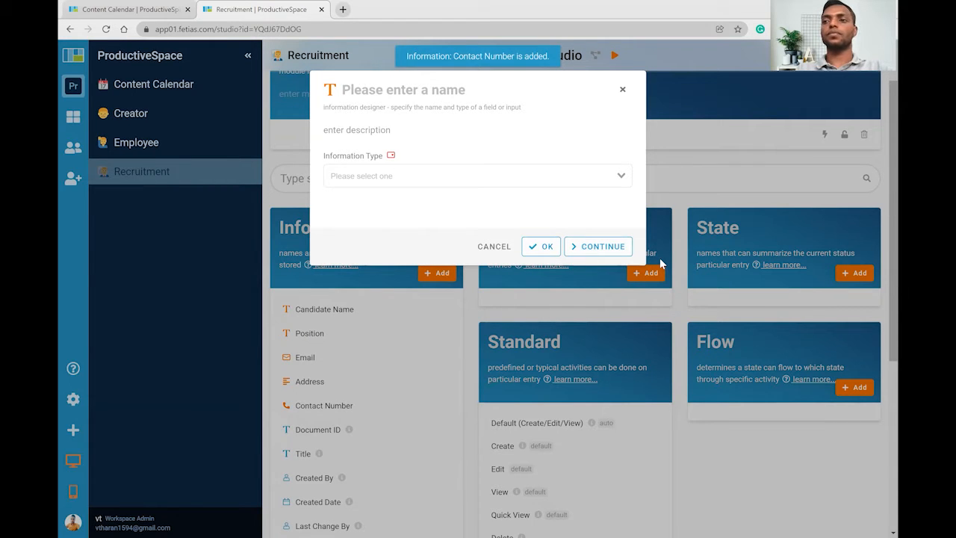
Add a Resume/CV field of File type that accepts multiple files.
text(Resum)
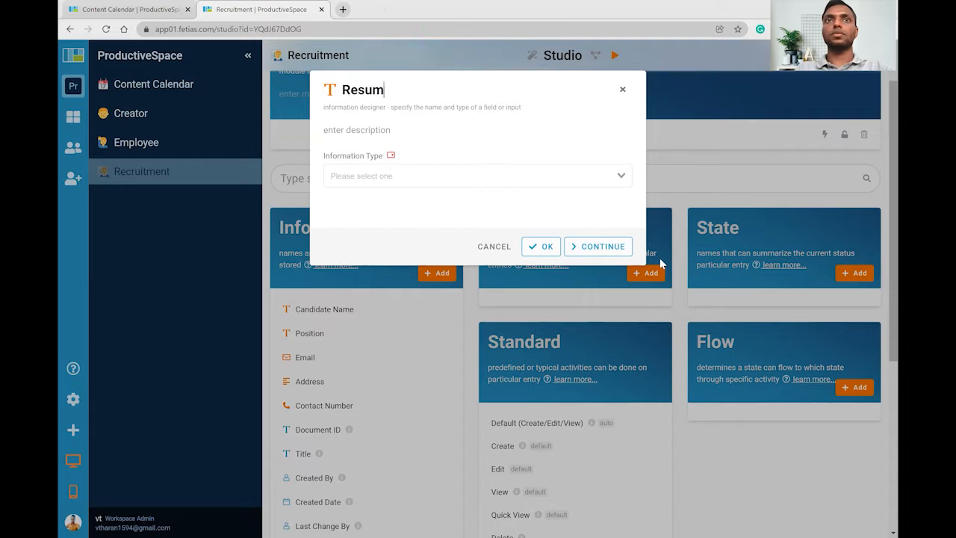
text(e/CV)
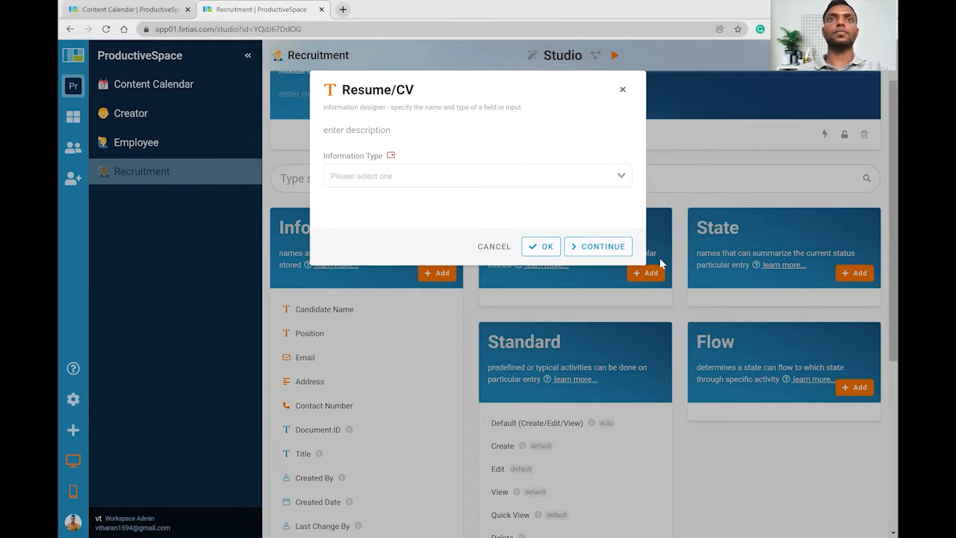
click(501, 179)
text(FIL)
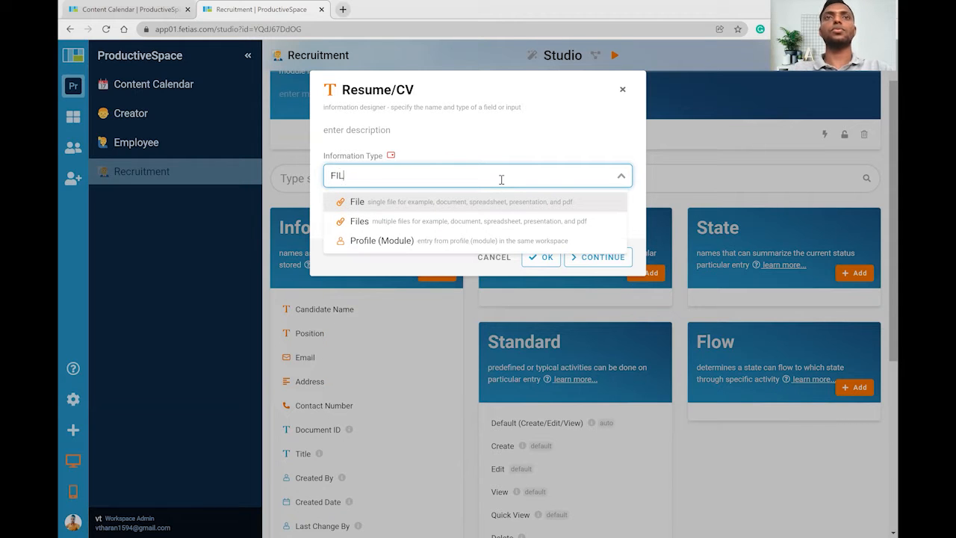
click(499, 219)
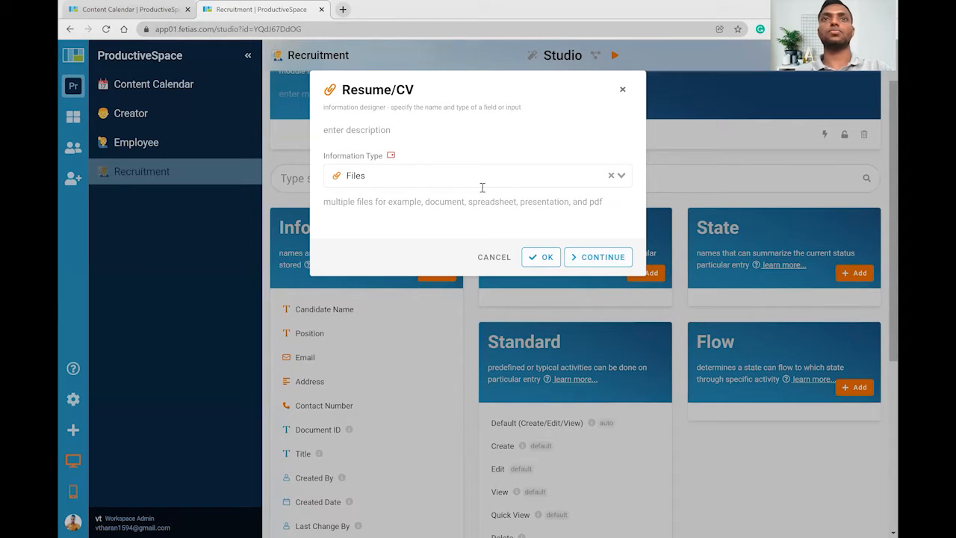
click(593, 258)
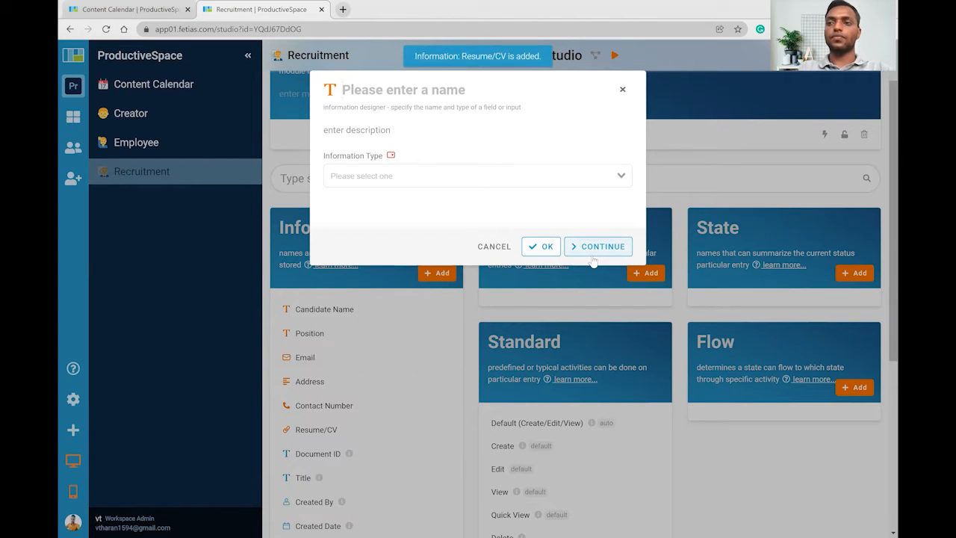
Name the next field Gender and make it a Select dropdown.
text(gE)
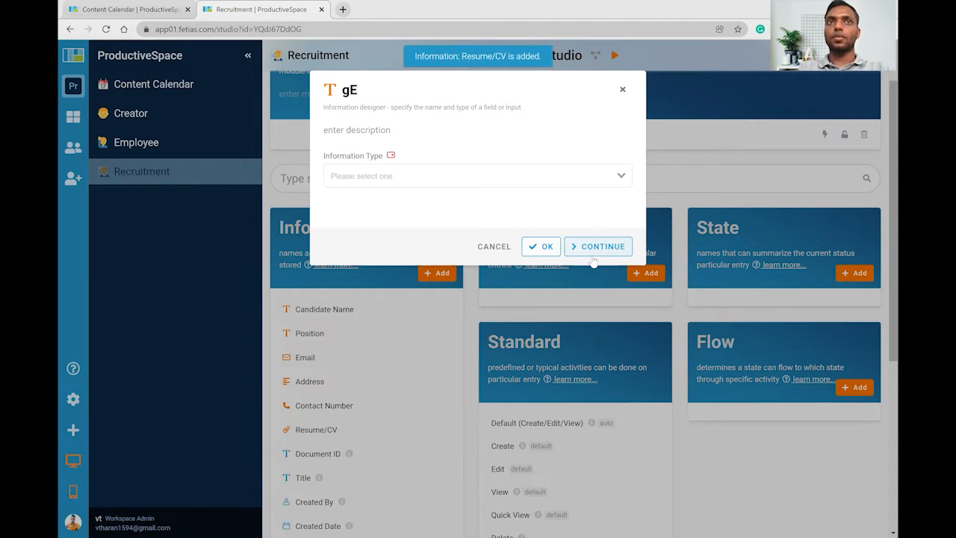
key(BackSpace)
key(BackSpace)
text(H)
key(BackSpace)
text(Gend)
key(BackSpace)
key(BackSpace)
text(nder)
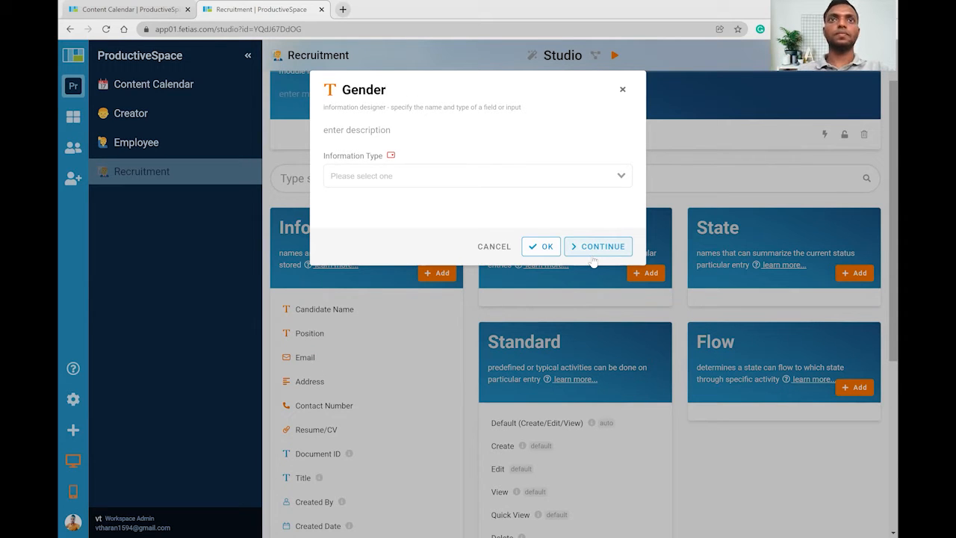
click(471, 178)
text(Se)
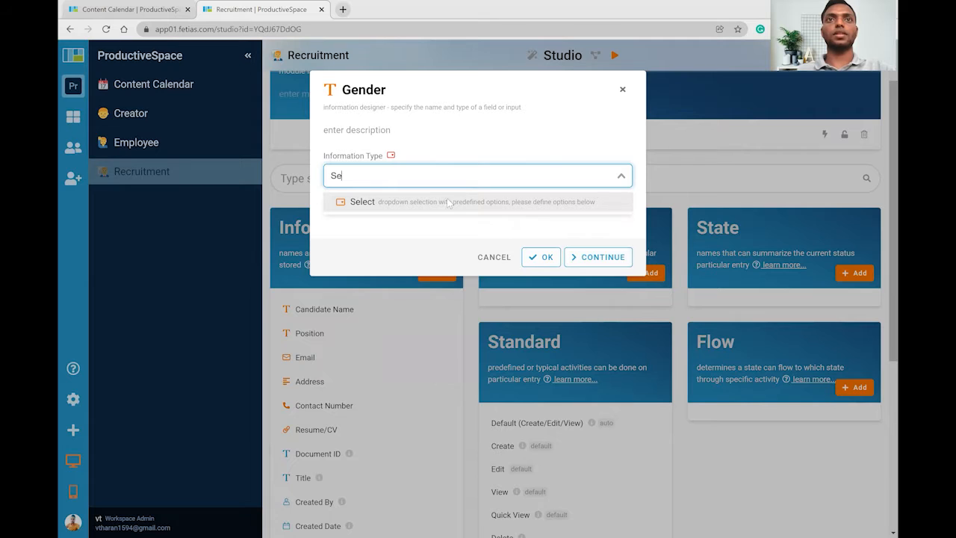
click(448, 202)
Give Gender the options Male and Female, drop the empty third row, and save.
click(383, 259)
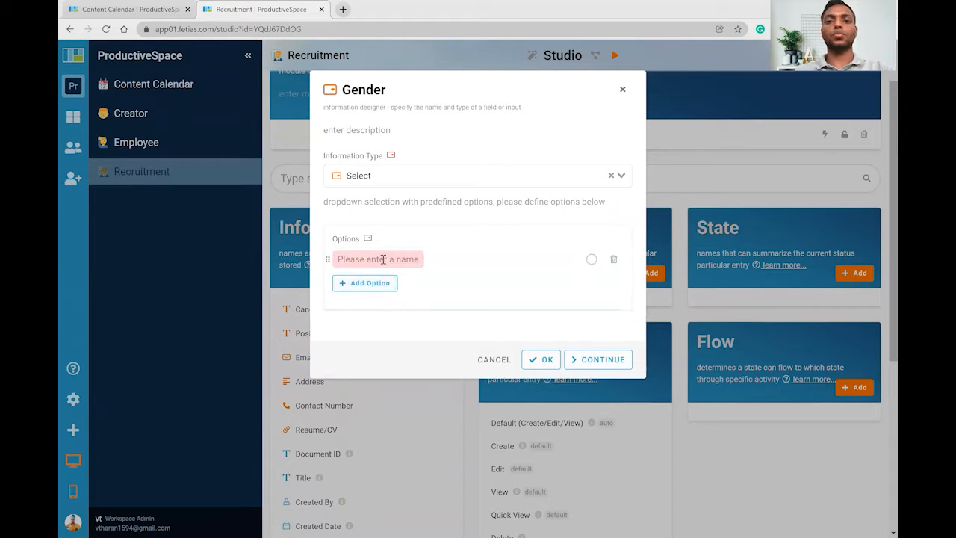
text(Male)
click(367, 284)
text(Female)
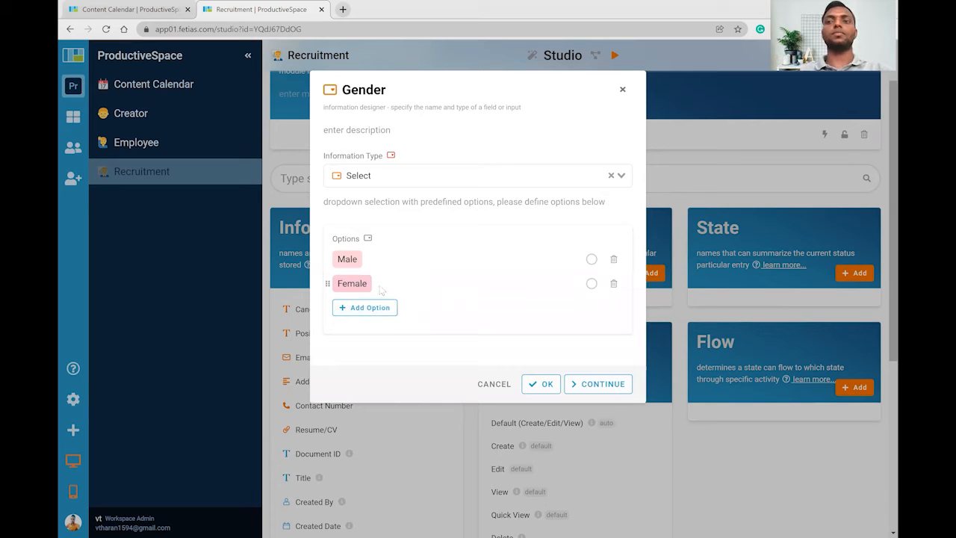
key(Return)
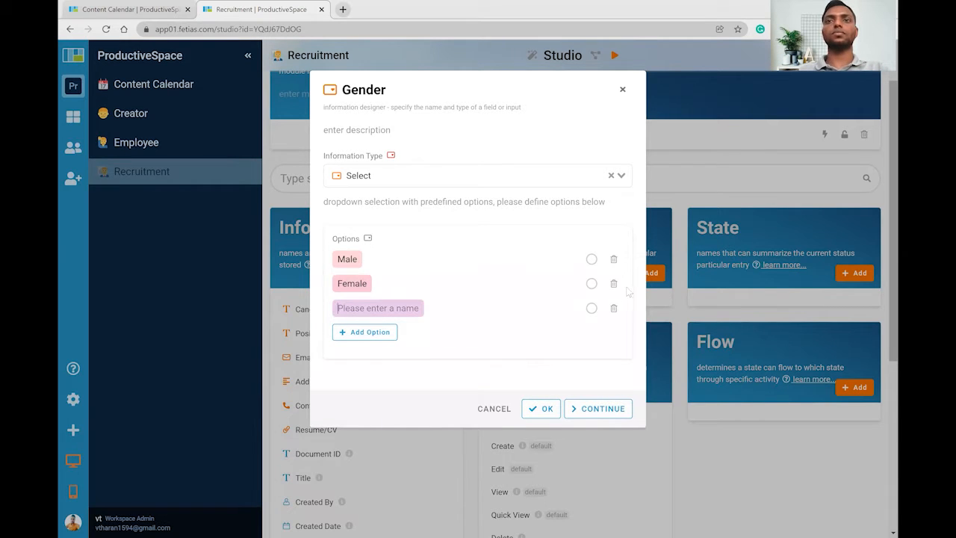
click(613, 307)
click(597, 383)
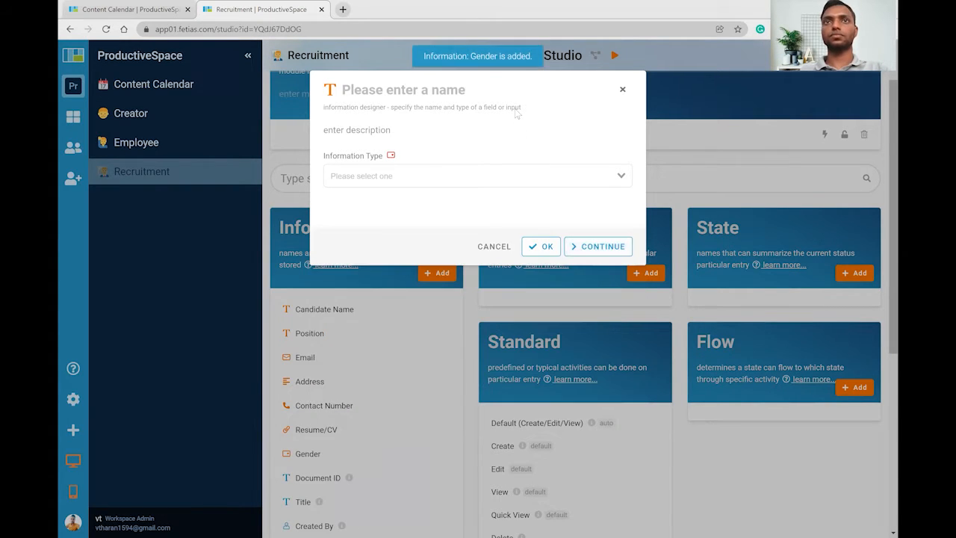
Add Interview Date, plus an Interviewer Module field linked to Employee, displaying Name.
text(In)
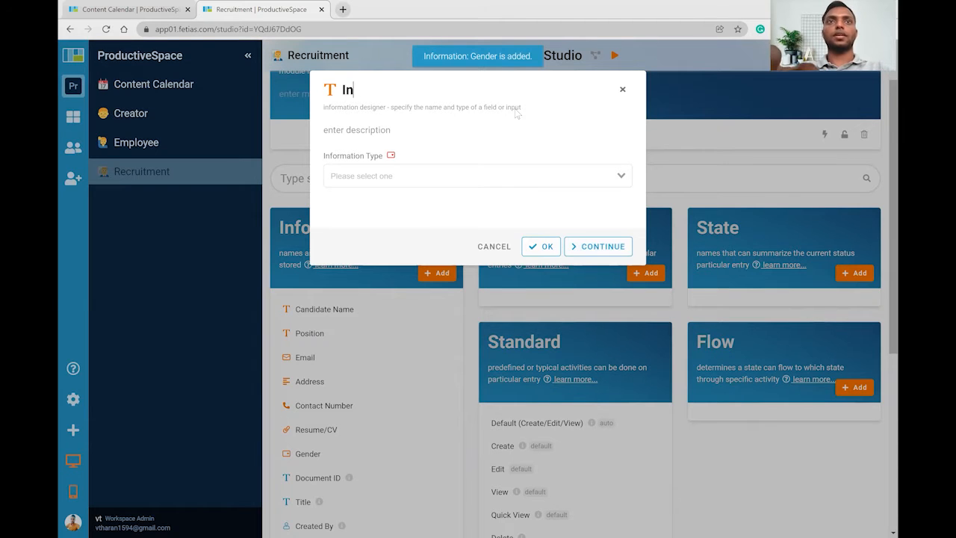
text(terview)
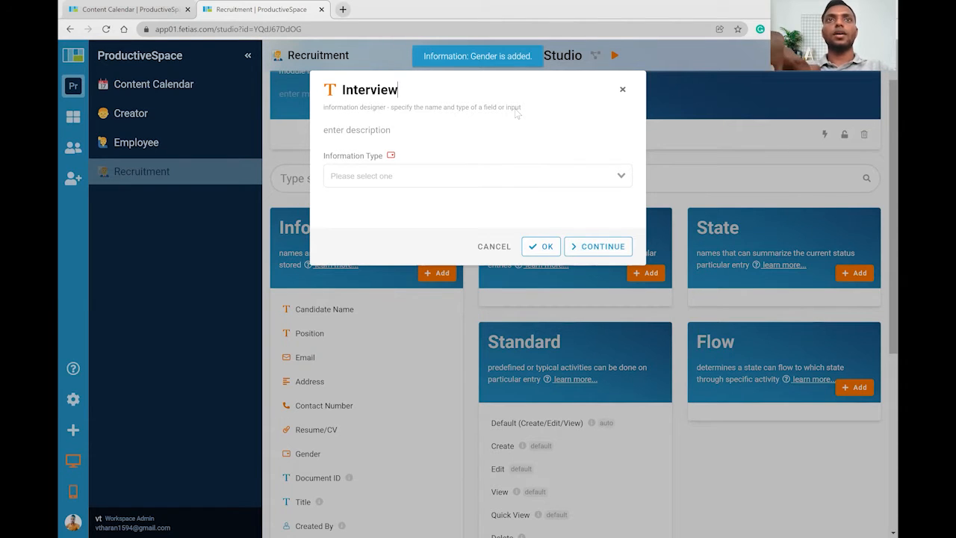
text( Date)
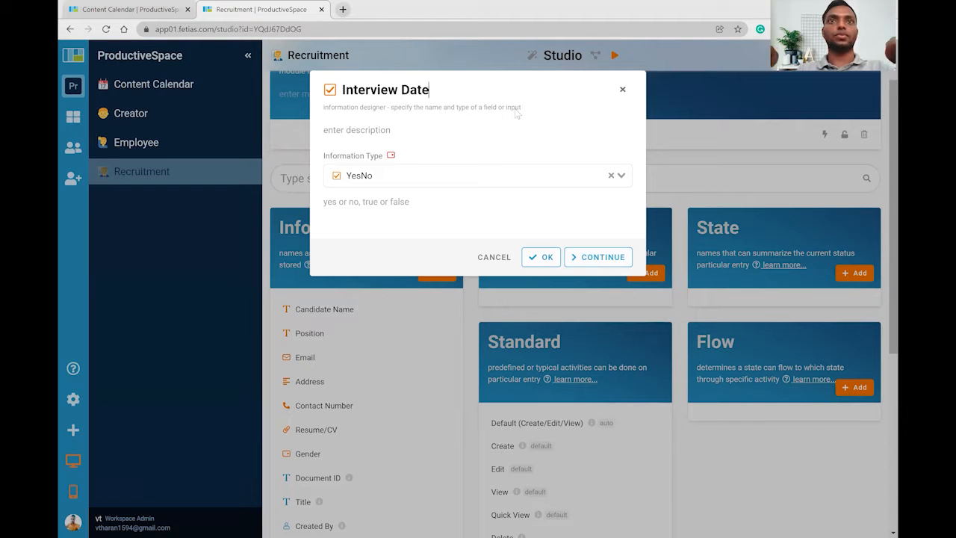
click(591, 261)
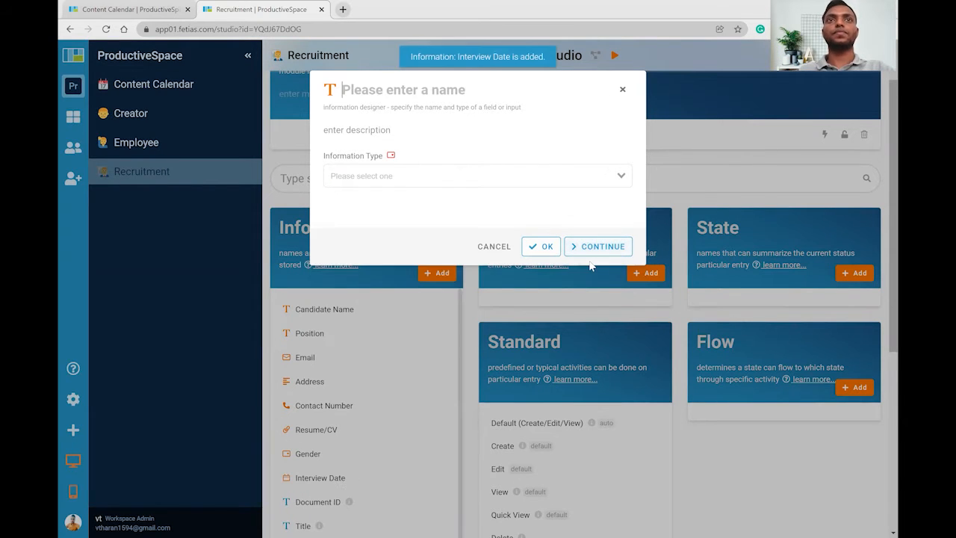
text(Interviewer)
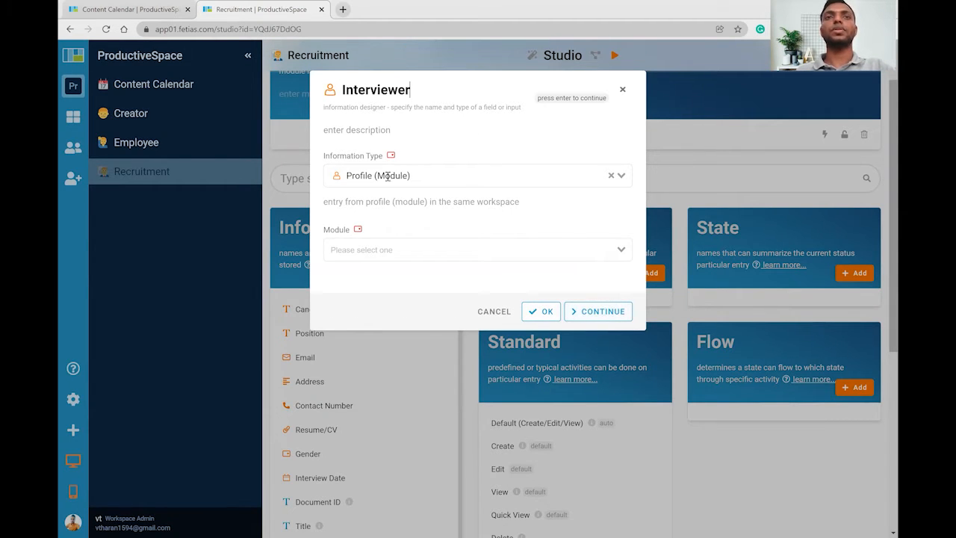
click(465, 173)
text(mo)
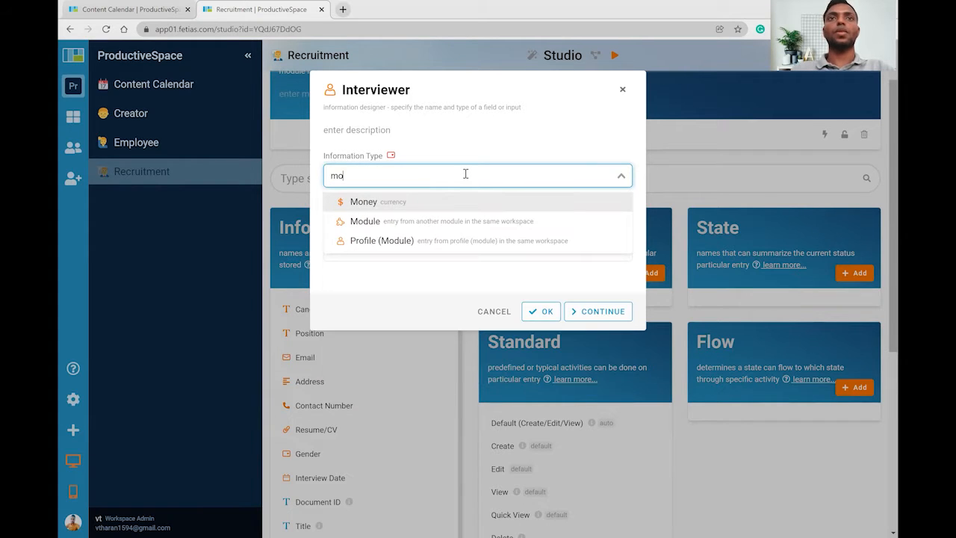
click(450, 223)
click(429, 244)
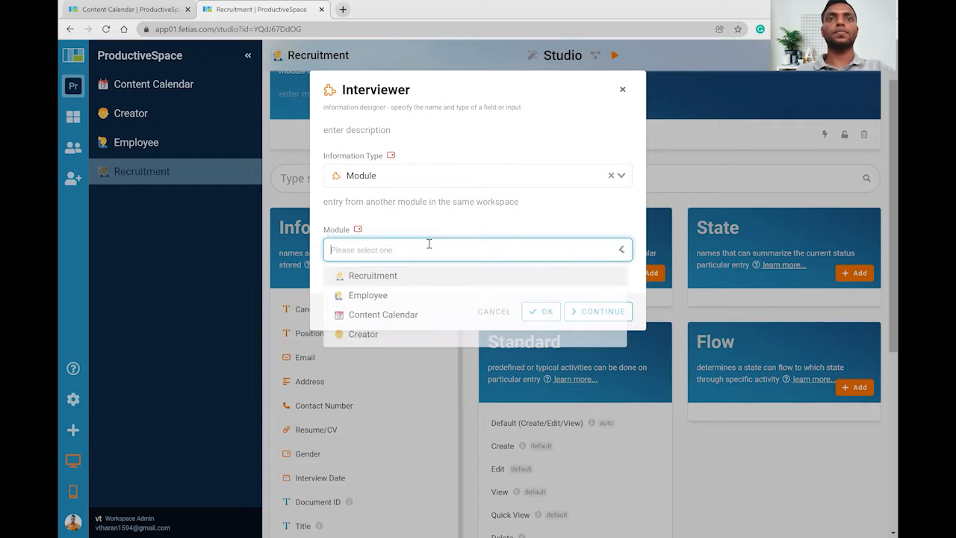
click(388, 295)
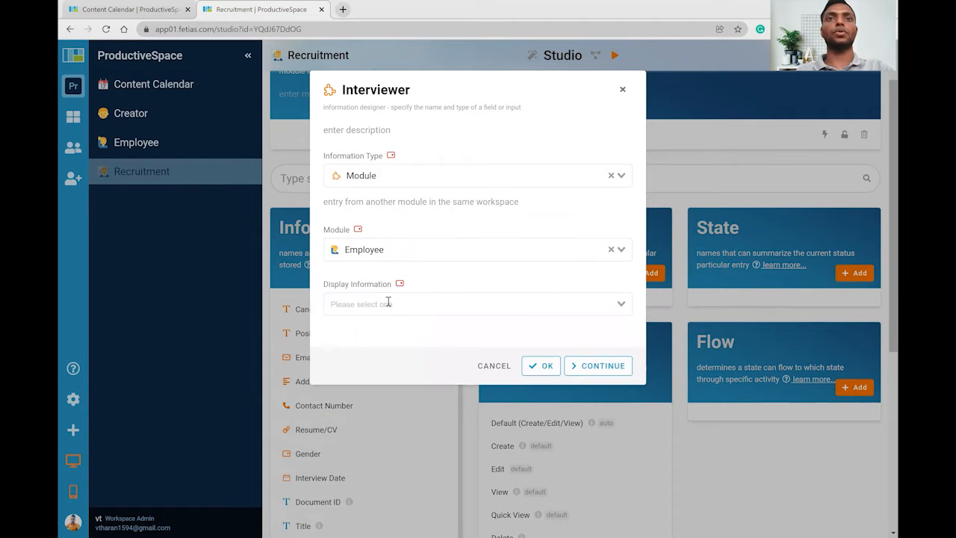
click(389, 304)
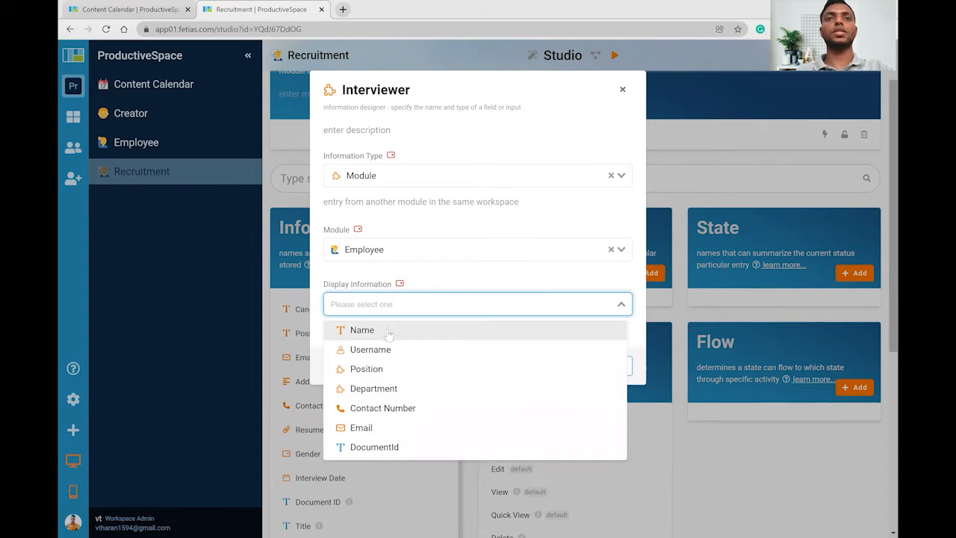
click(387, 332)
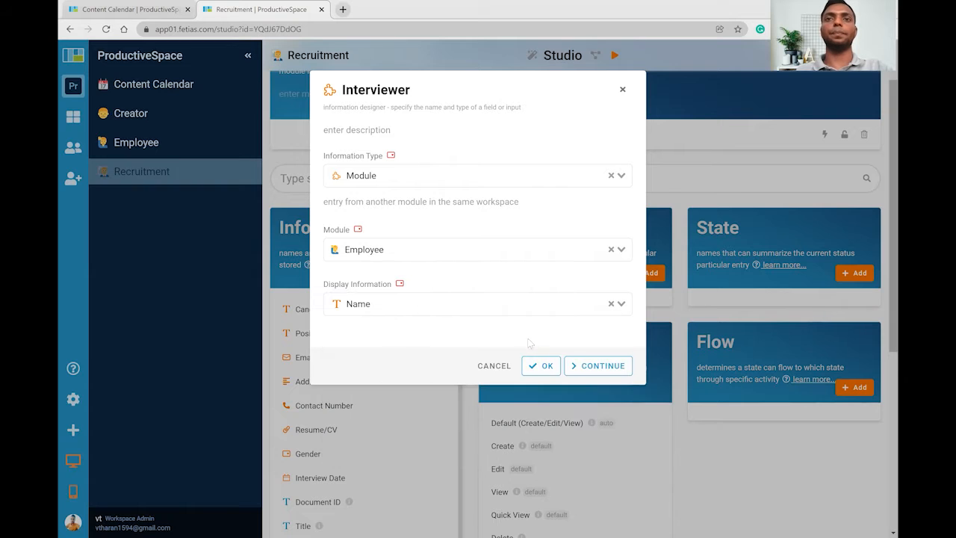
click(594, 365)
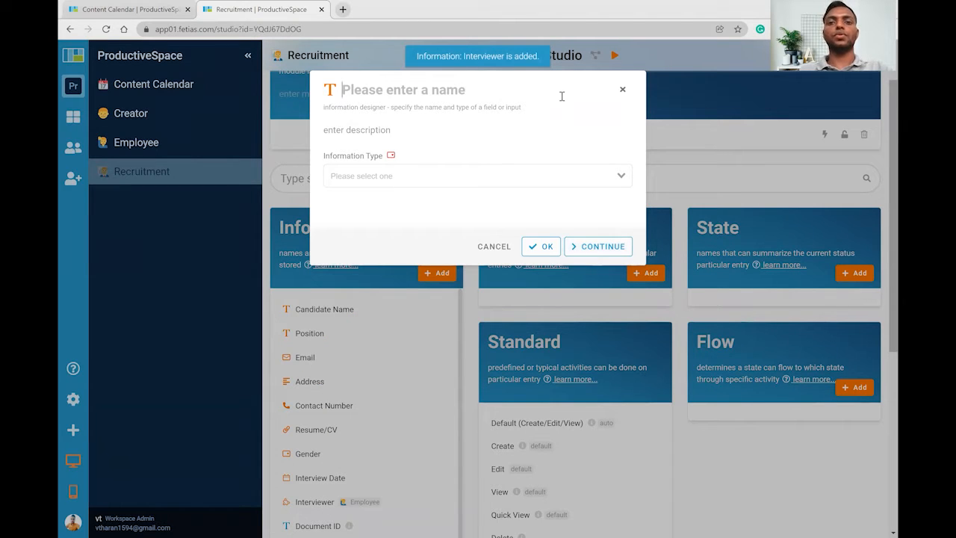
Add a Select field named Type with options F2F and Online.
text(Type)
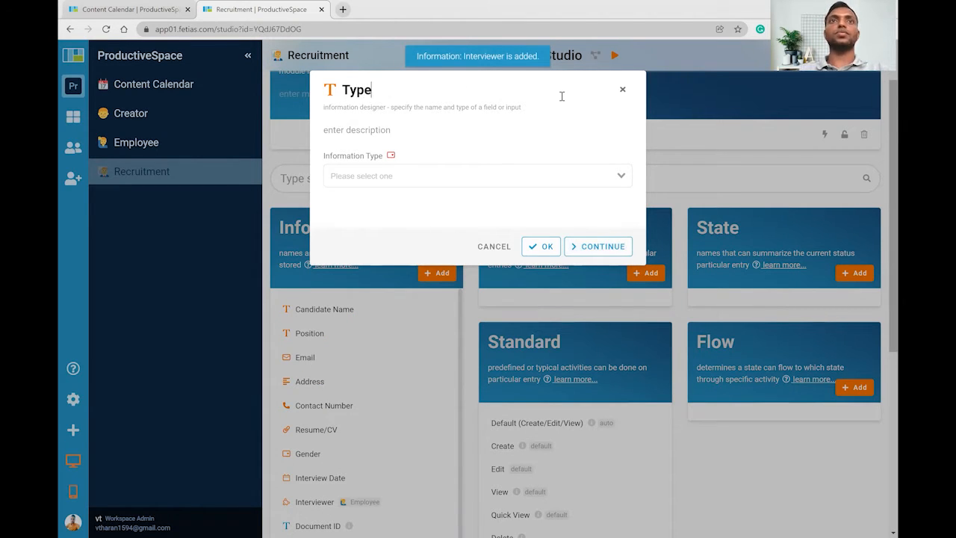
click(448, 179)
text(sel)
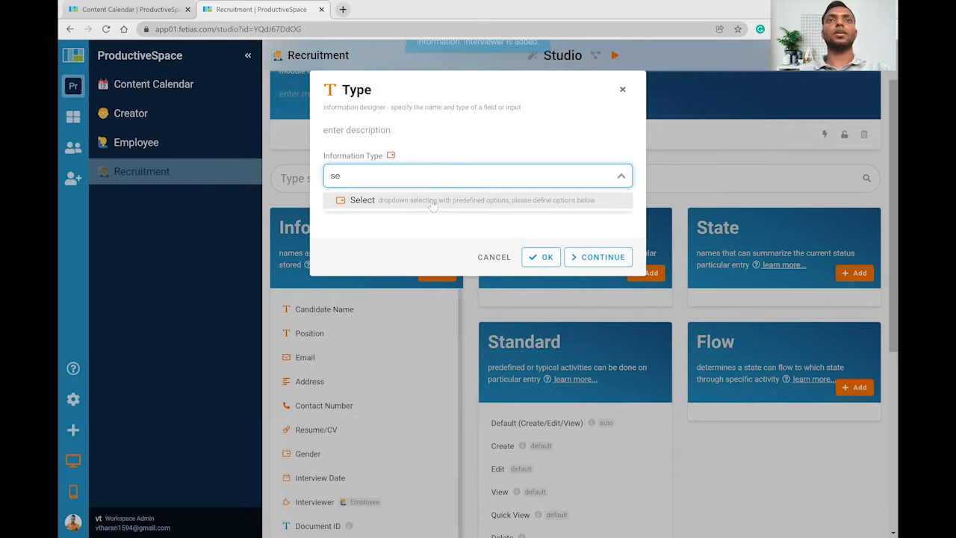
click(433, 203)
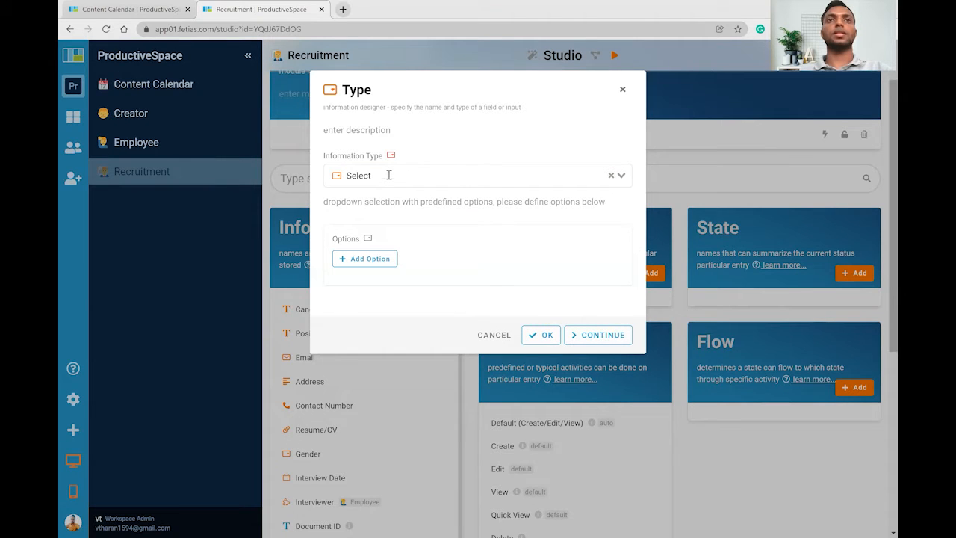
click(365, 258)
text(F2F)
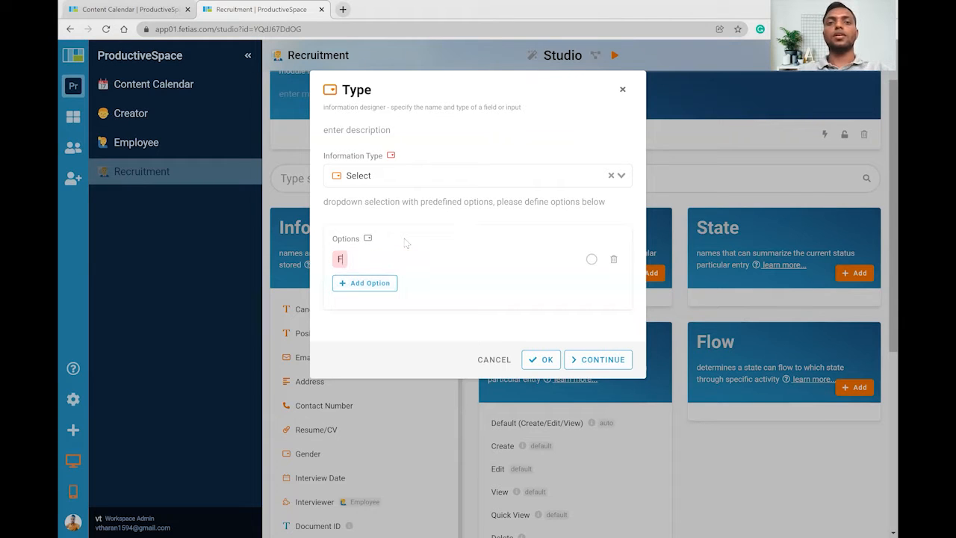
click(369, 282)
text(Online)
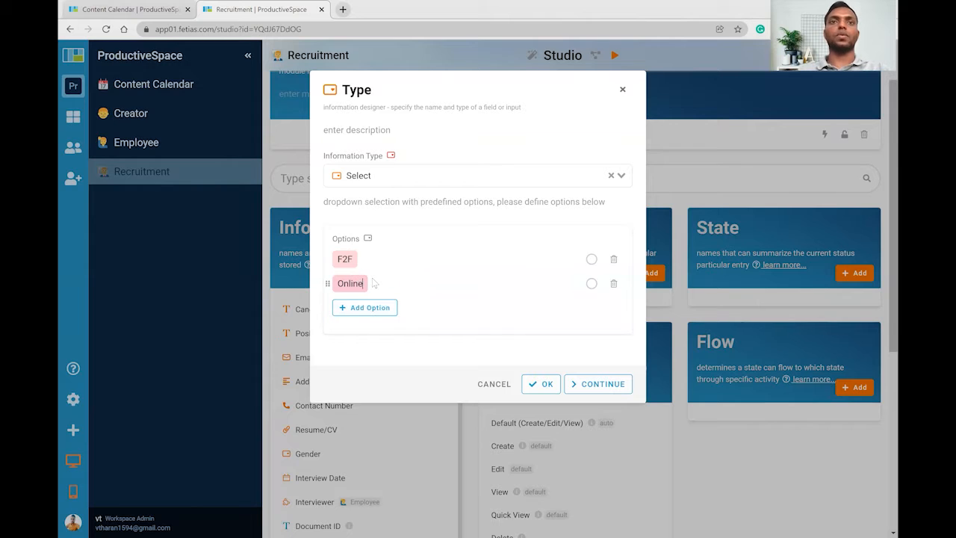
click(599, 384)
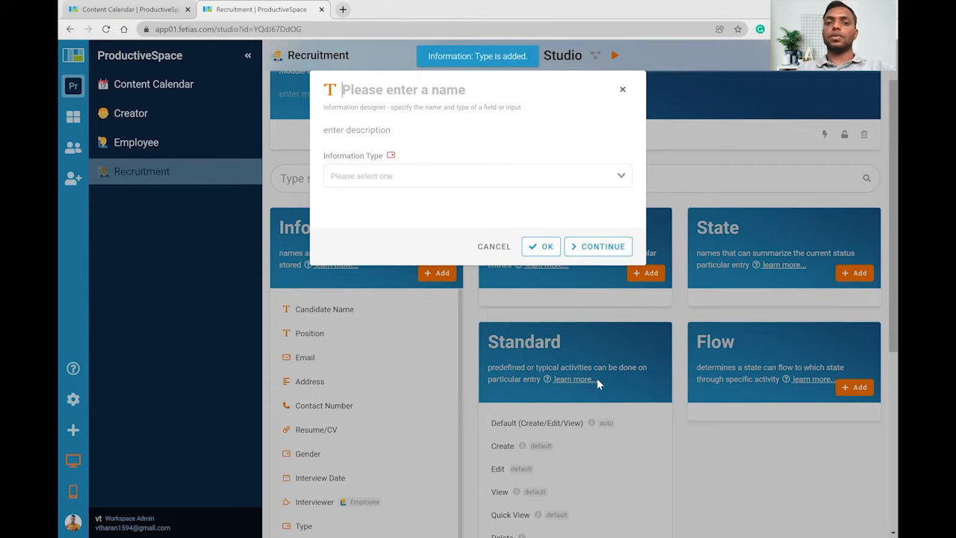
Add Suitable, Department and Joining Date fields, then close the field designer.
text(Suitable)
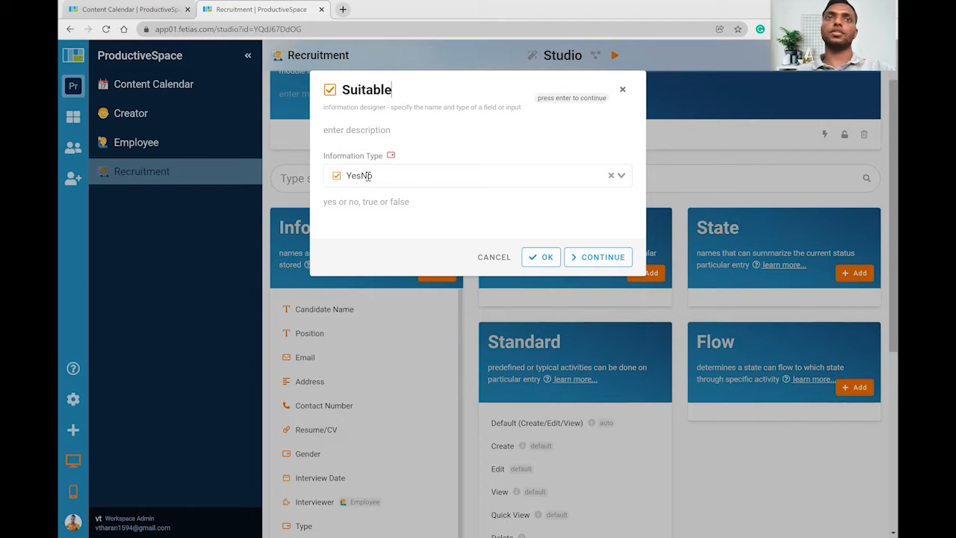
click(603, 257)
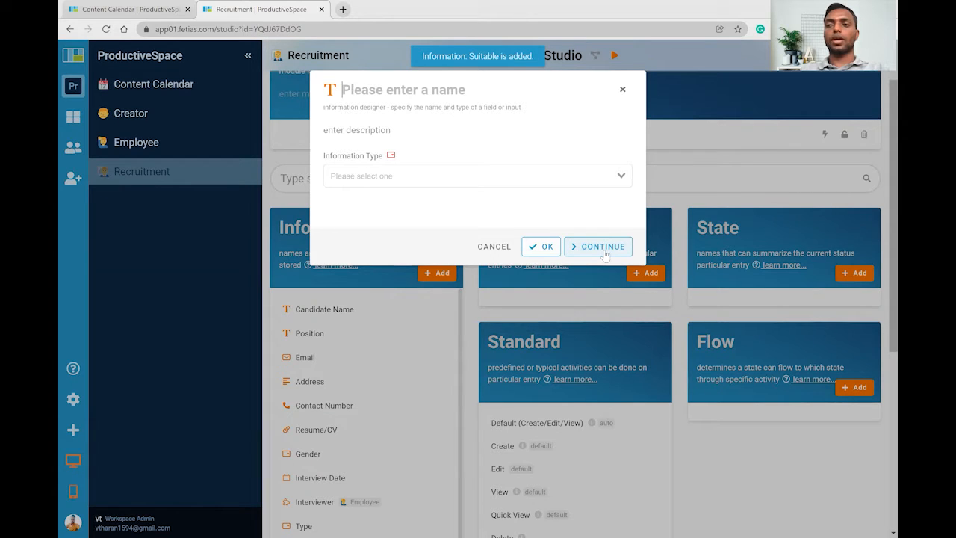
text(Department)
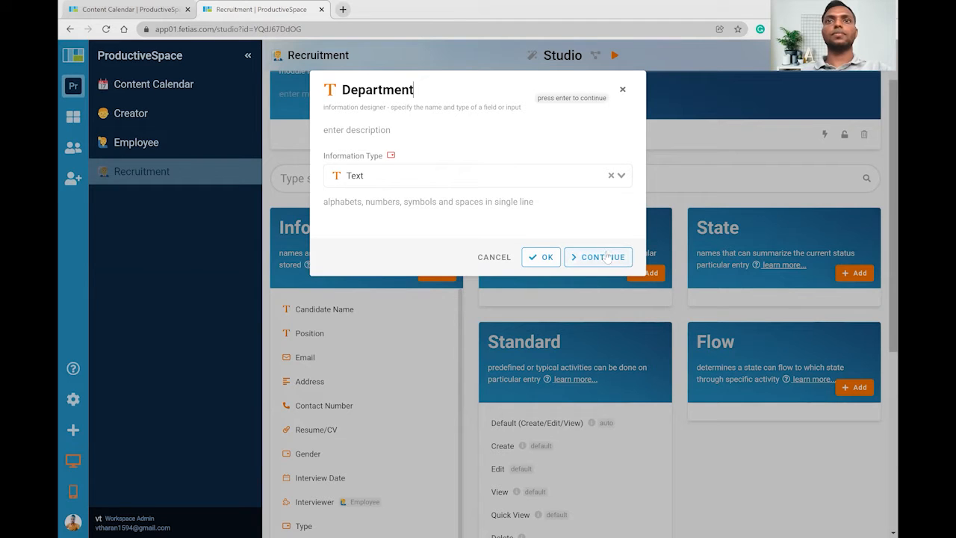
click(602, 257)
text(Joining )
text(Dare)
key(BackSpace)
key(BackSpace)
text(te)
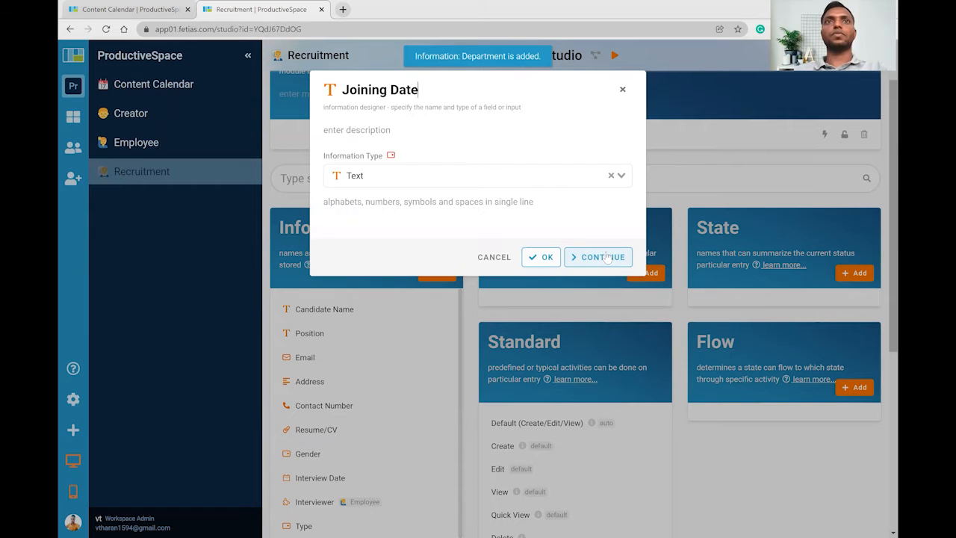
click(547, 261)
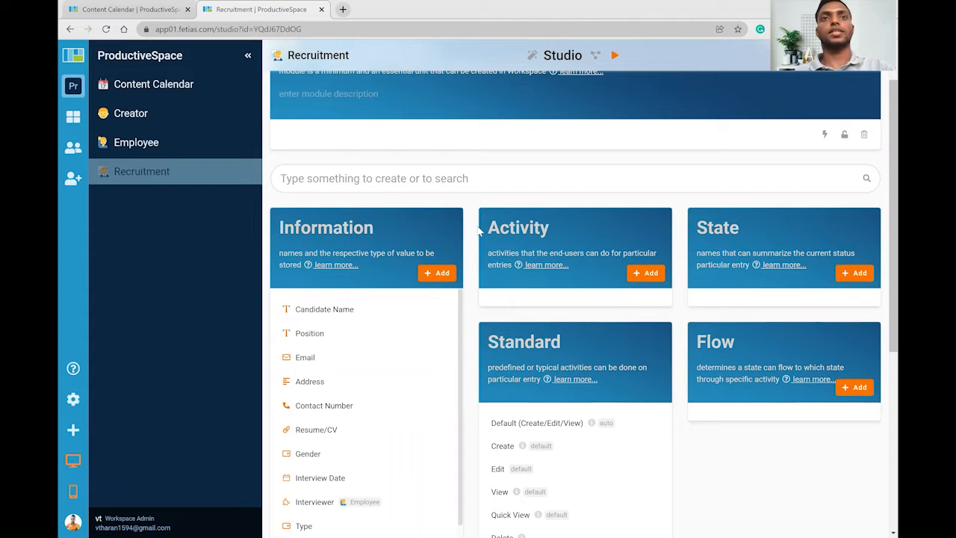
scroll(475, 308, down, 3)
scroll(435, 309, up, 1)
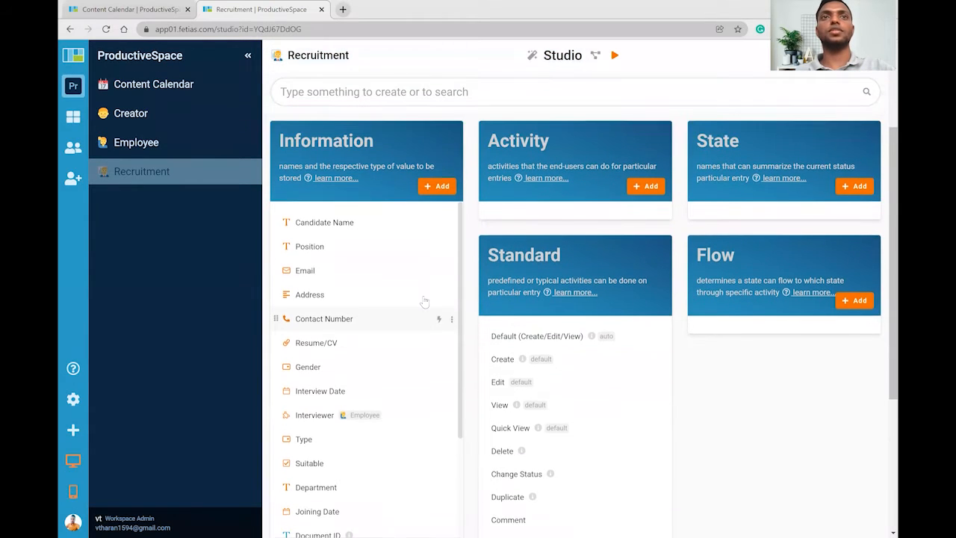
scroll(422, 301, down, 1)
scroll(403, 312, up, 2)
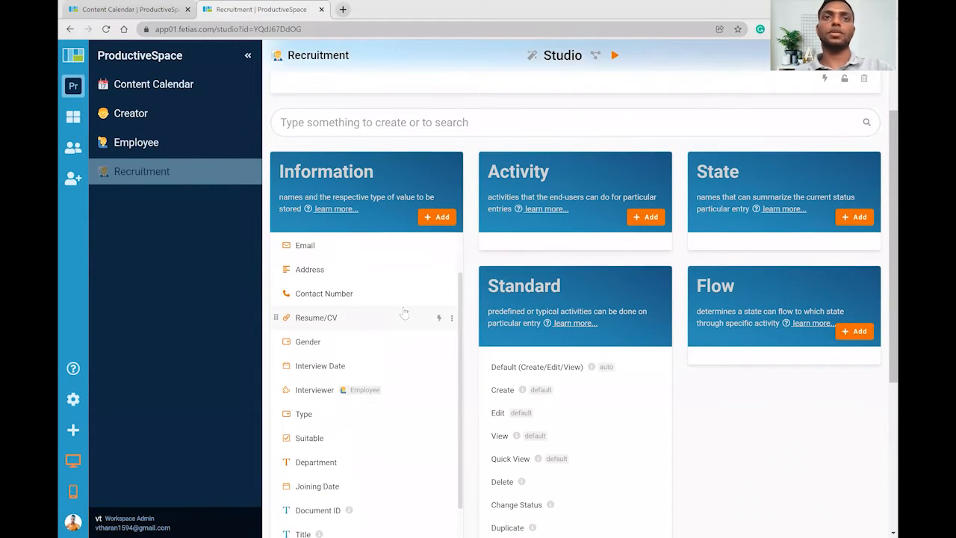
scroll(455, 201, down, 3)
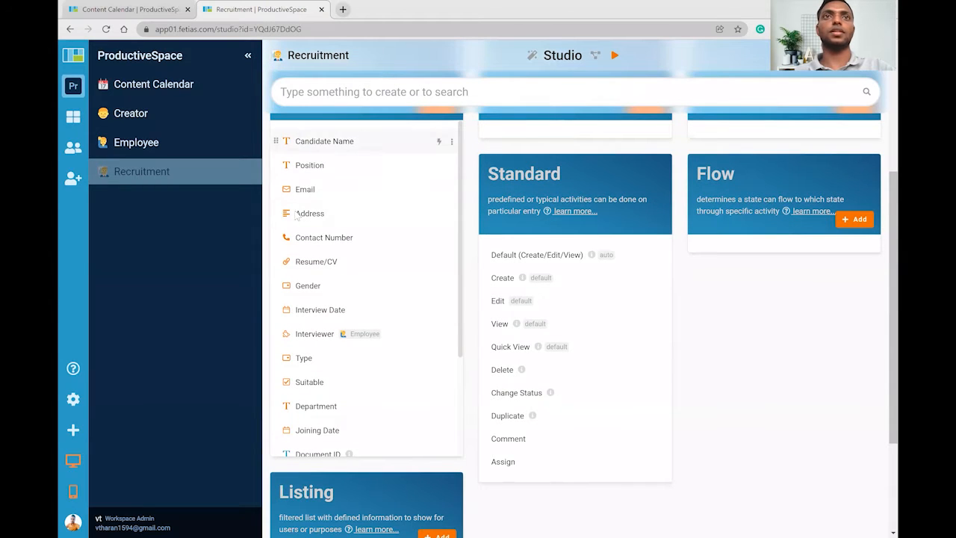
scroll(357, 248, down, 1)
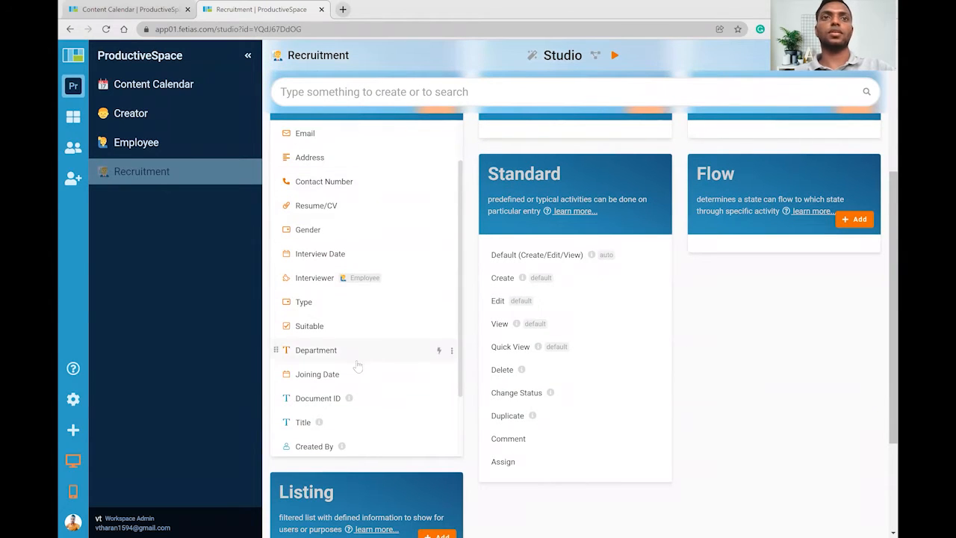
scroll(364, 318, up, 1)
scroll(438, 263, up, 2)
scroll(443, 269, down, 1)
scroll(448, 253, up, 1)
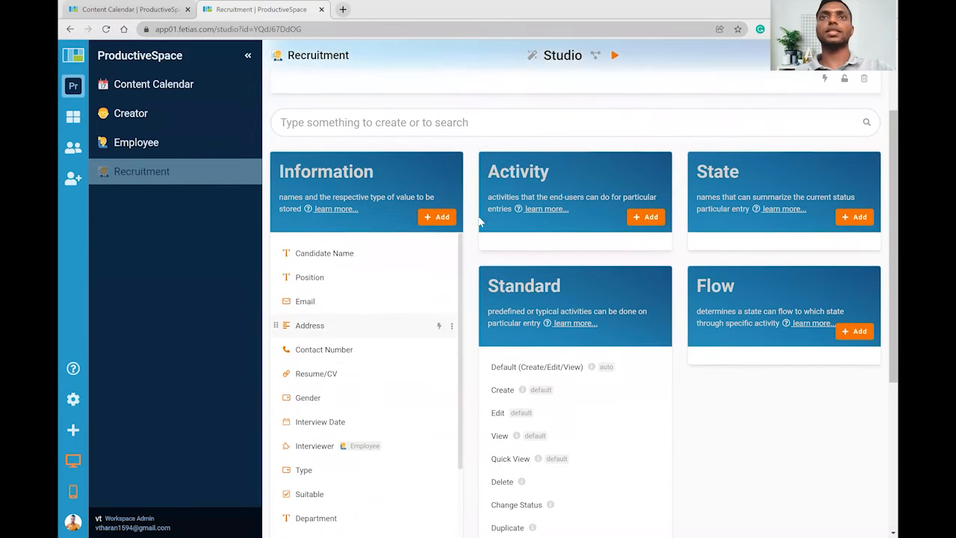
Create a Verify activity and place the Suitable field on its form.
click(648, 217)
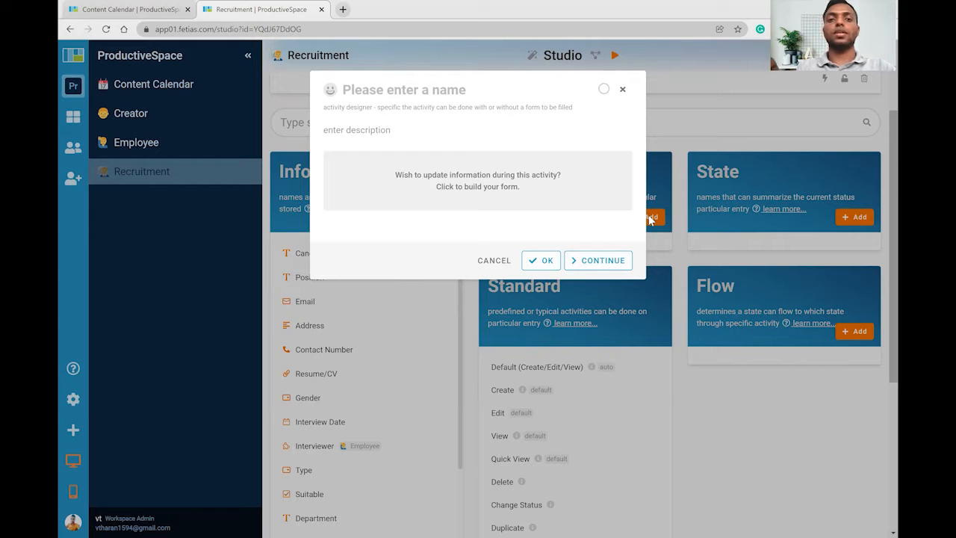
text(Verify)
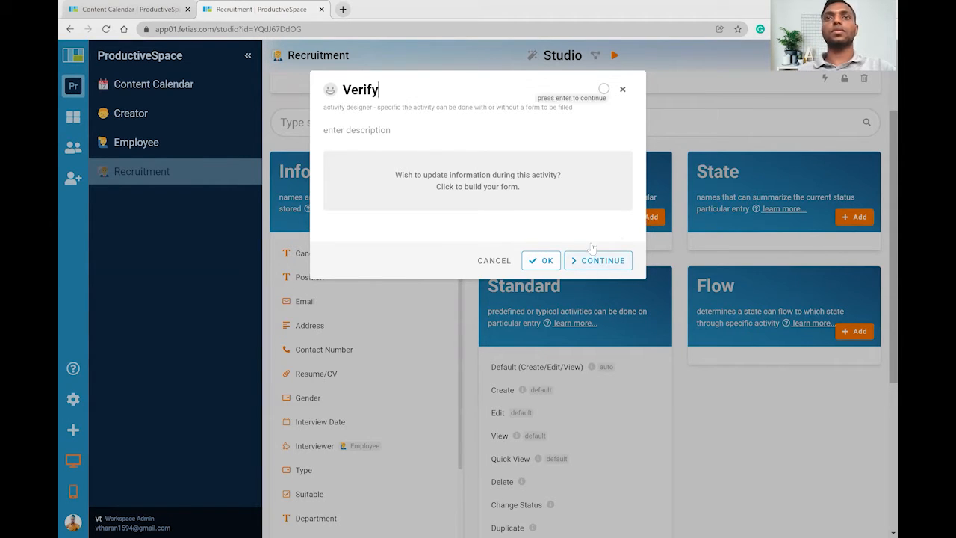
click(505, 186)
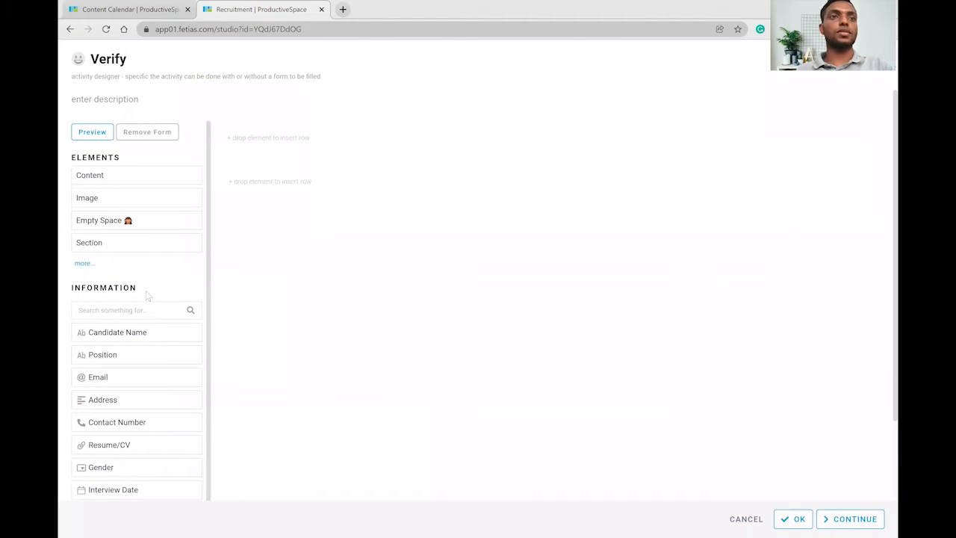
scroll(145, 290, down, 1)
click(139, 265)
text(sui)
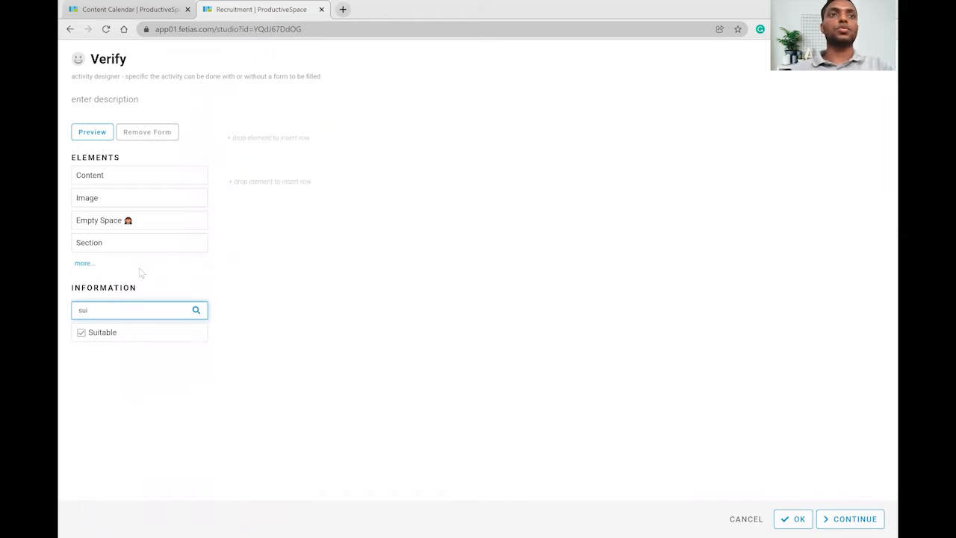
drag(126, 331, 325, 145)
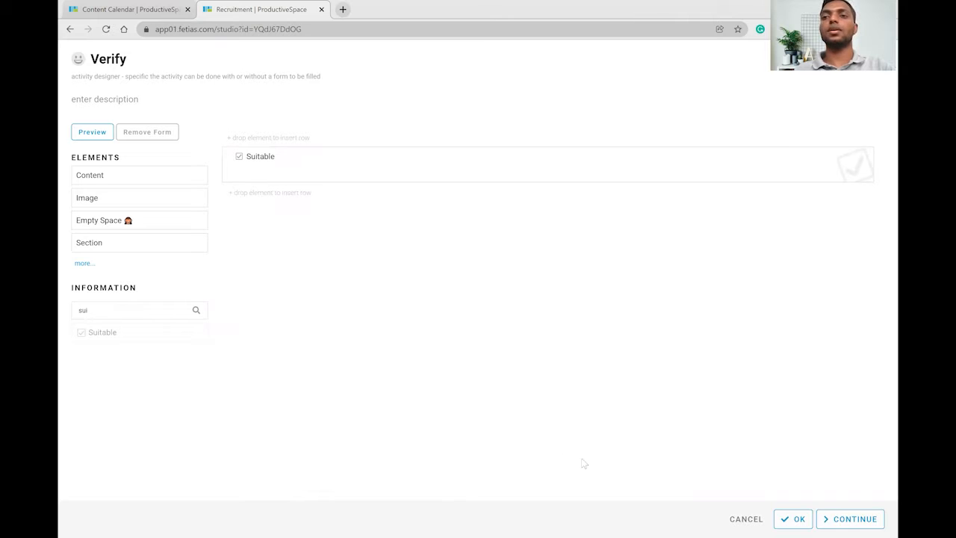
click(794, 518)
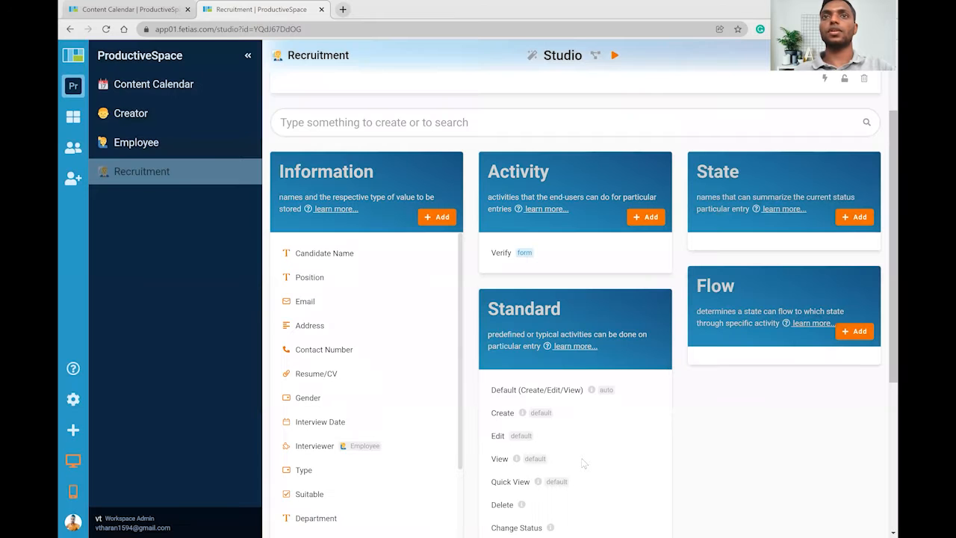
Create a Schedule Interview activity with Interview Date, Interviewer and Type on its form.
click(647, 217)
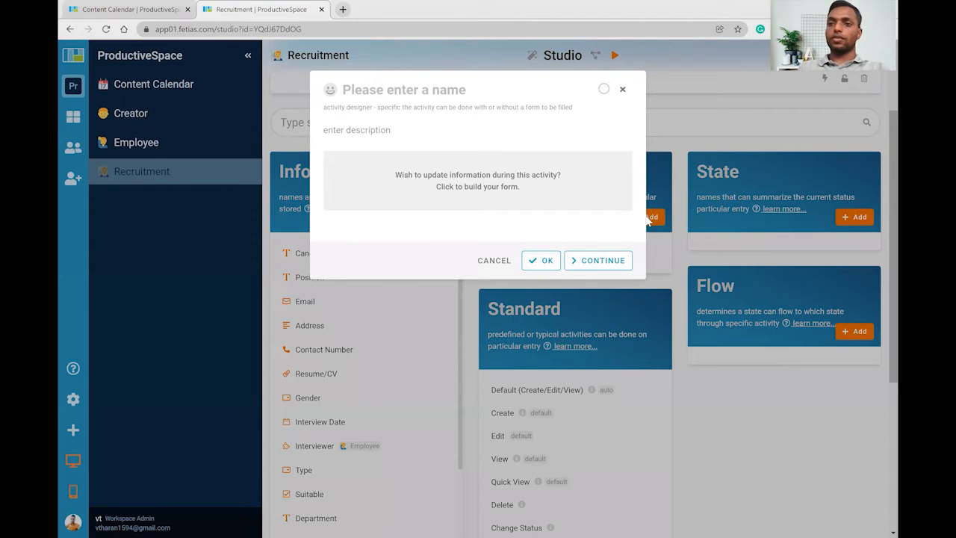
text(Schedul)
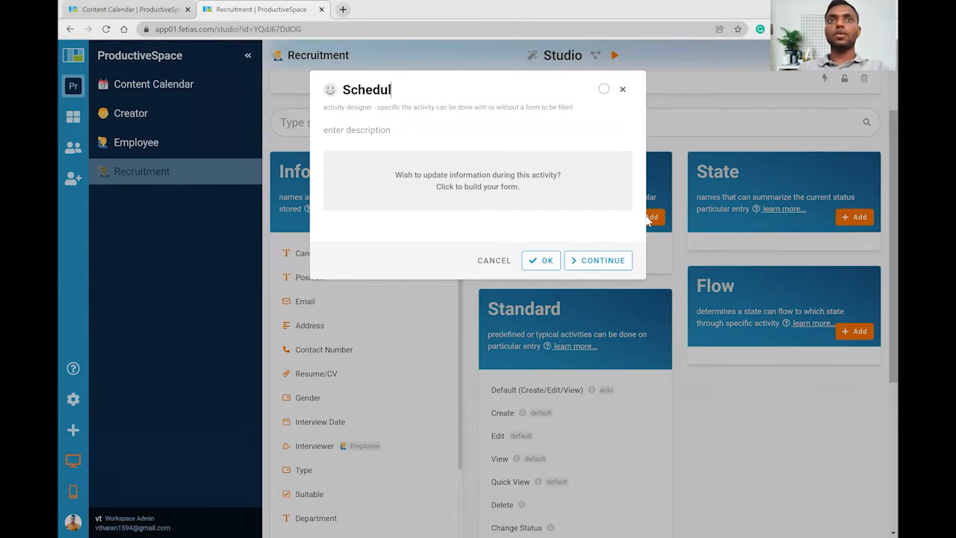
text(e Interview)
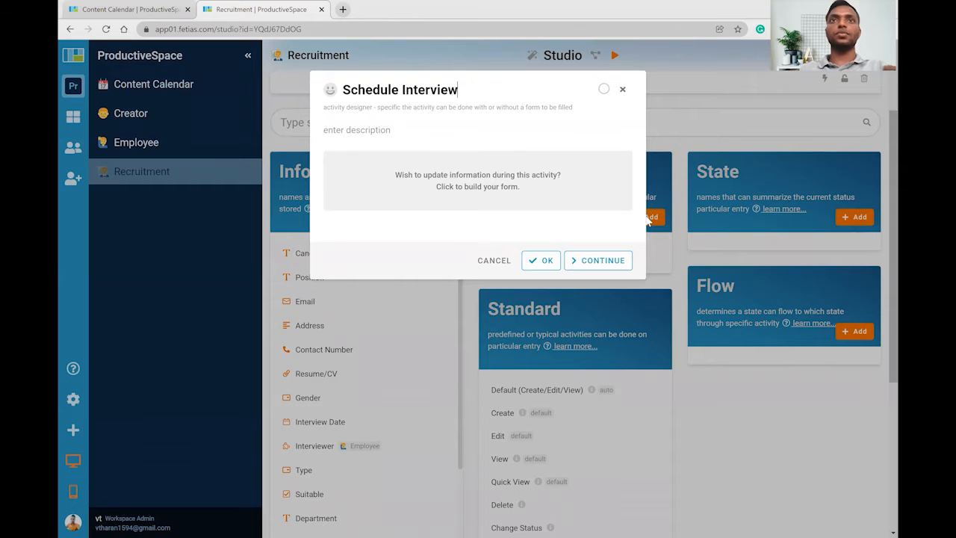
click(468, 187)
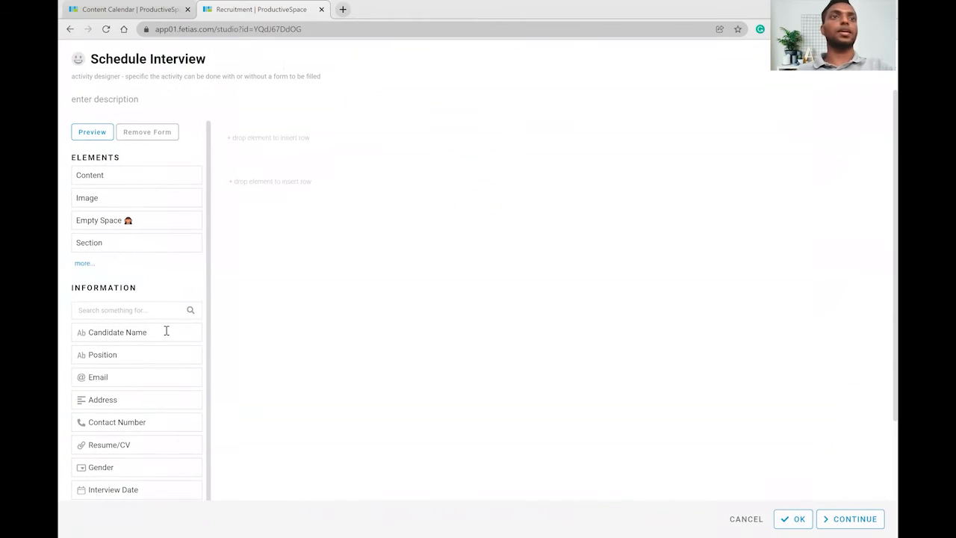
scroll(156, 312, down, 1)
scroll(139, 299, down, 3)
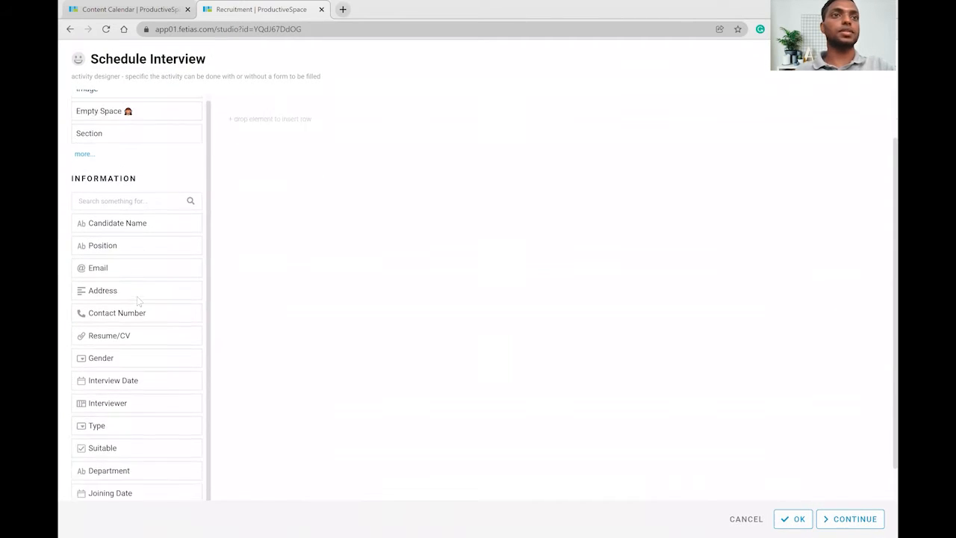
drag(126, 348, 314, 171)
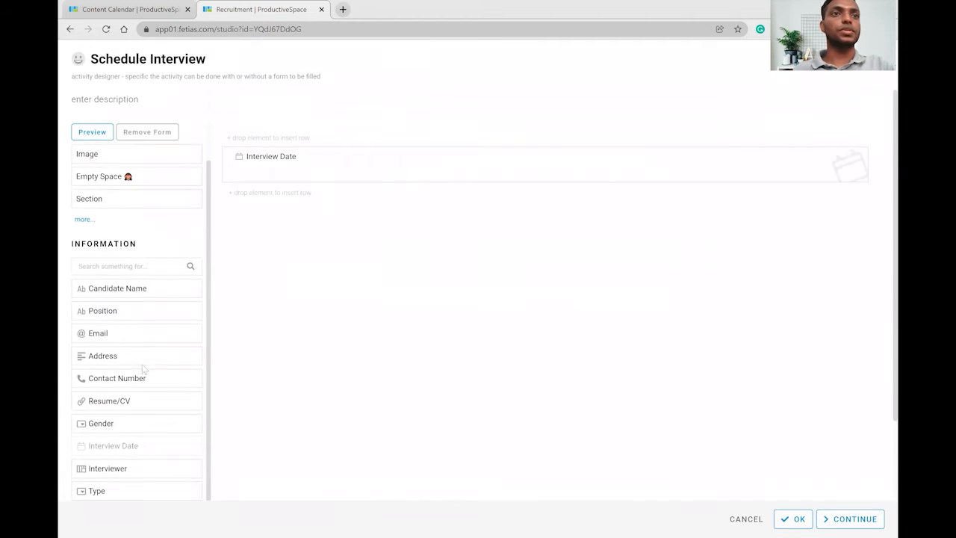
mouse_move(130, 367)
mouse_down()
mouse_move(389, 106)
mouse_move(356, 130)
mouse_move(322, 202)
mouse_up()
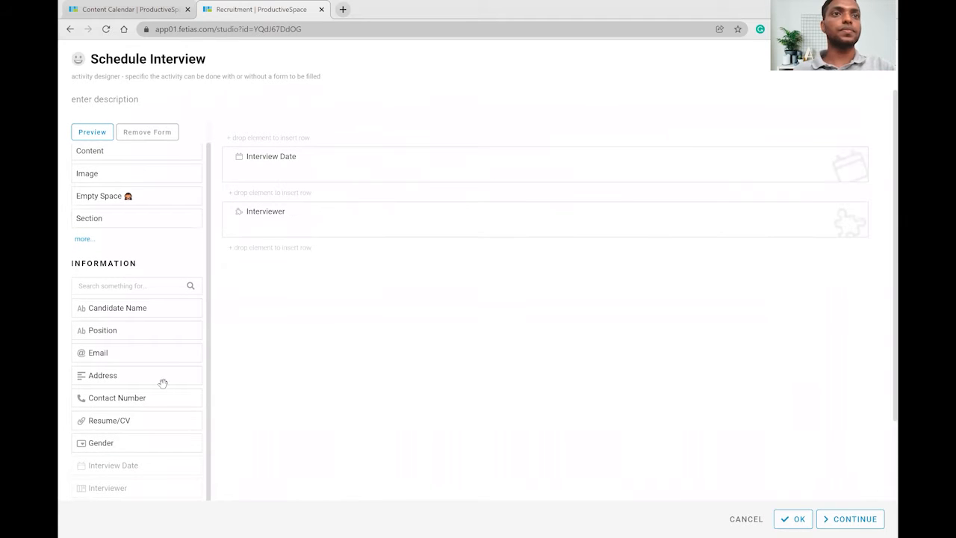
click(156, 290)
text(t)
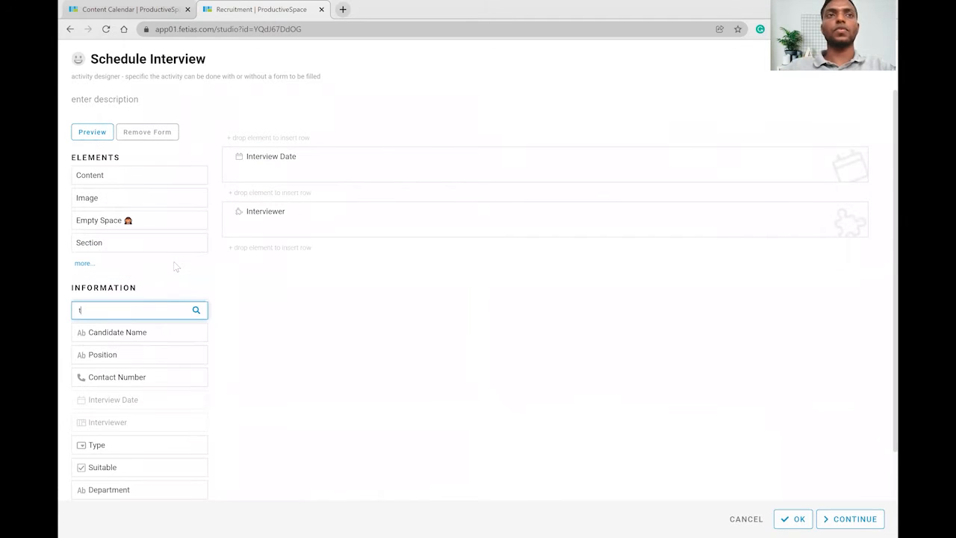
text(ypr)
key(BackSpace)
text(e)
drag(148, 339, 390, 241)
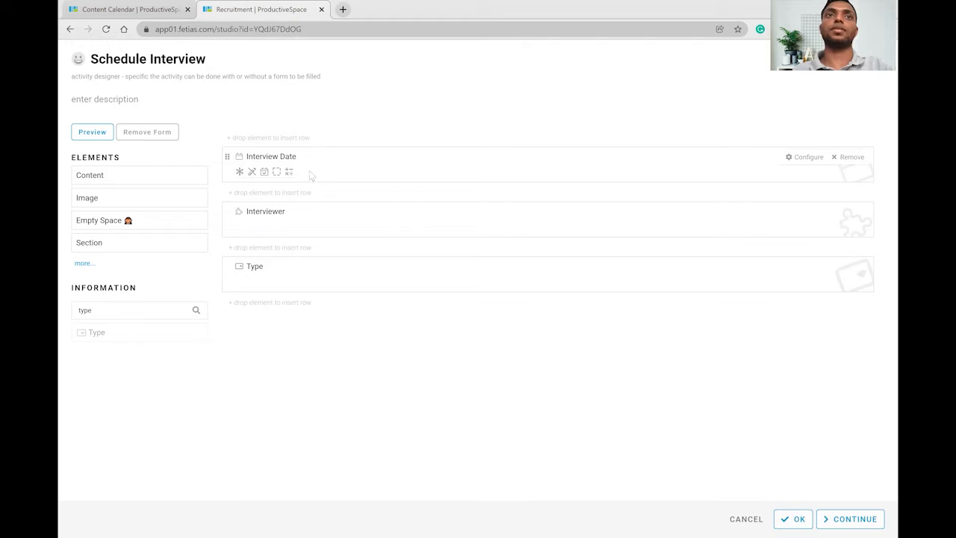
Mark Interview Date, Interviewer and Type as required and save the form.
click(240, 172)
click(239, 227)
click(239, 282)
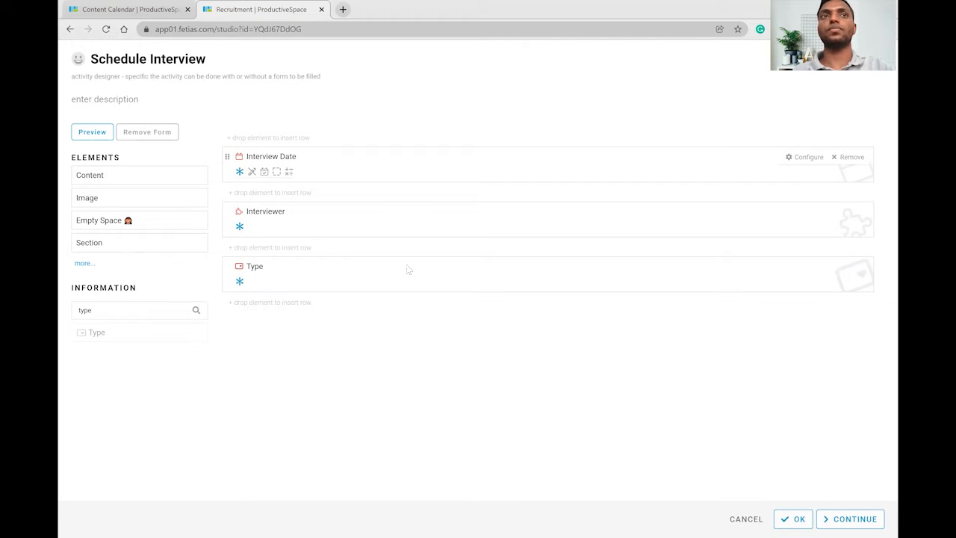
click(793, 518)
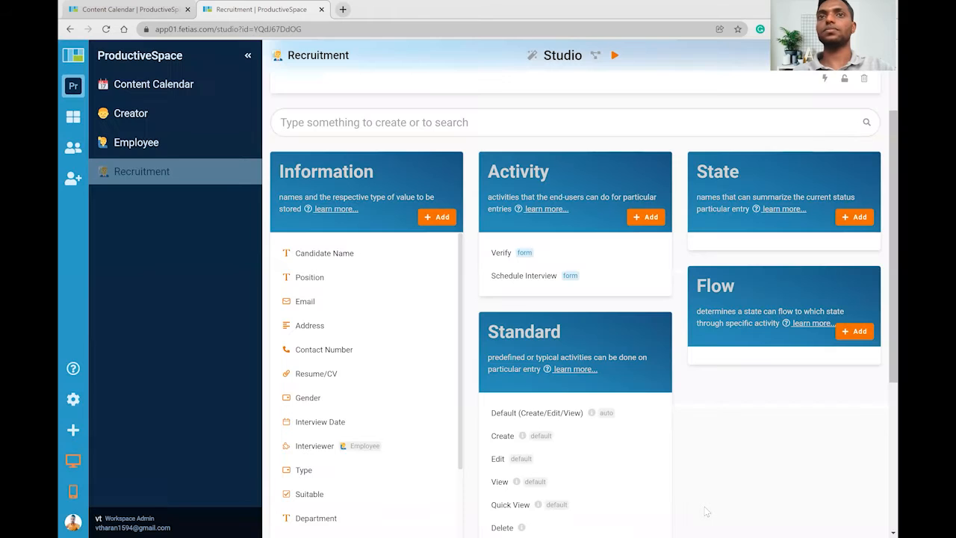
Add a Pending Result activity.
click(646, 216)
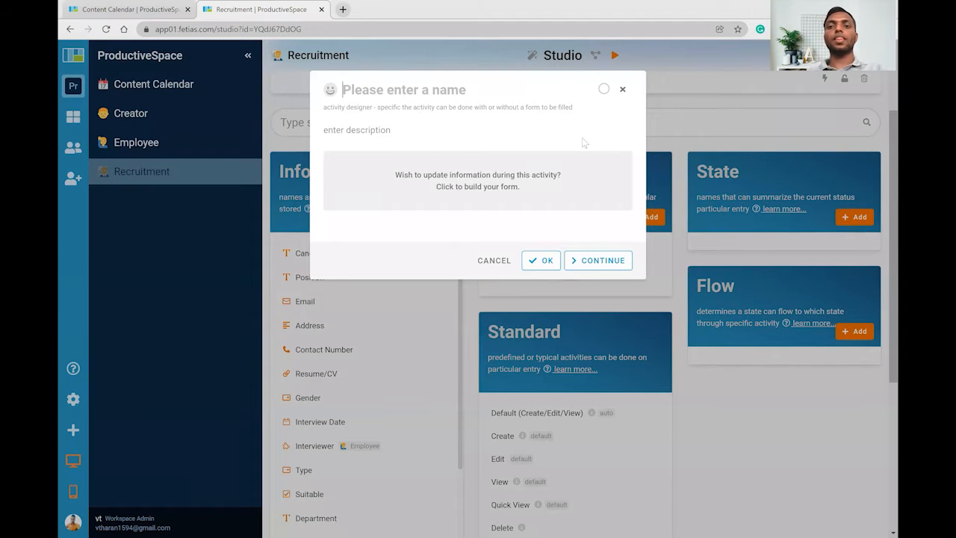
text(Pending Result)
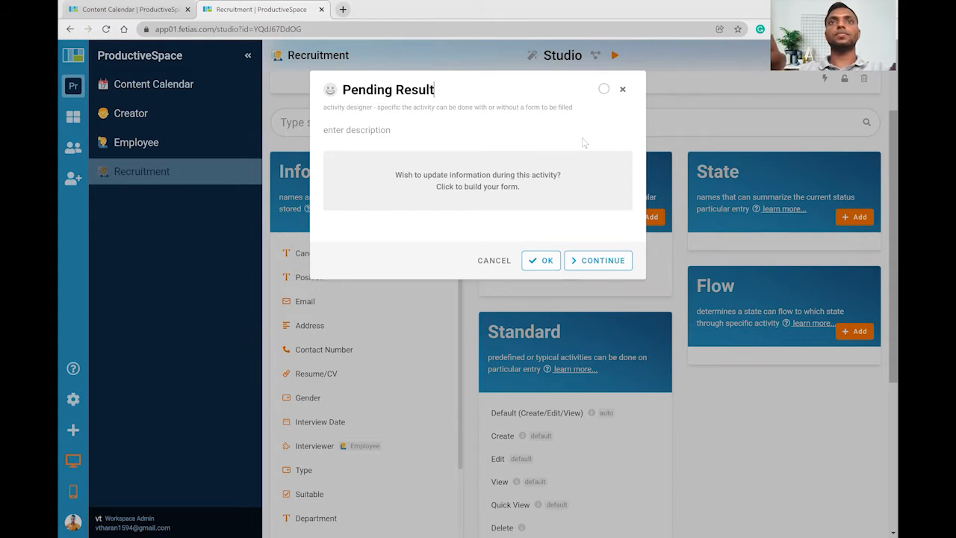
click(548, 261)
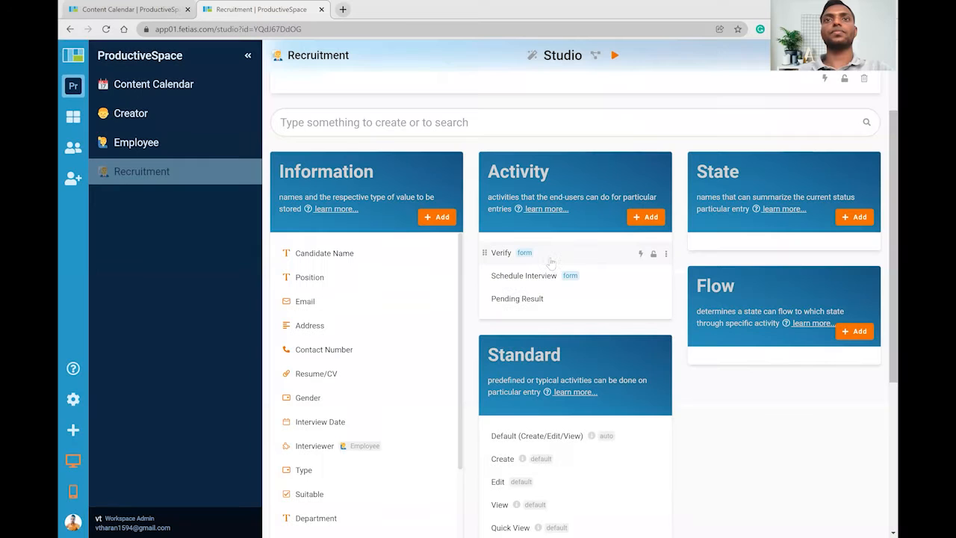
Add Accept, Reject and Cancel activities, then close the activity designer.
click(650, 216)
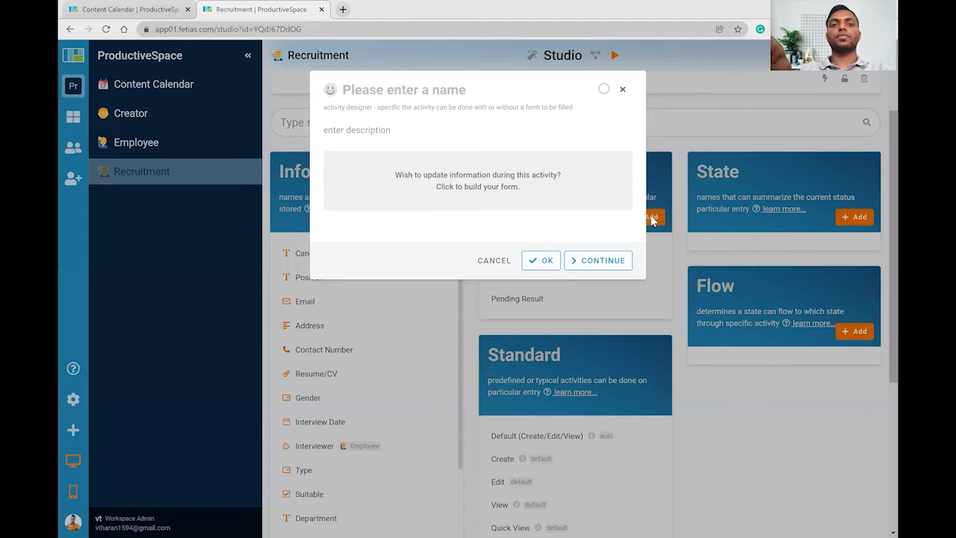
text(Accept)
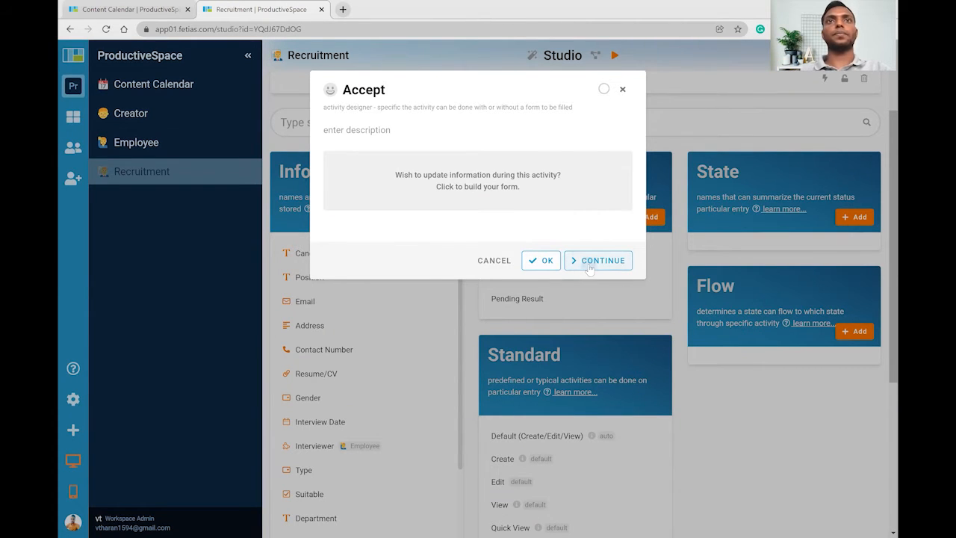
click(589, 260)
text(Reject)
click(593, 263)
text(Cancel)
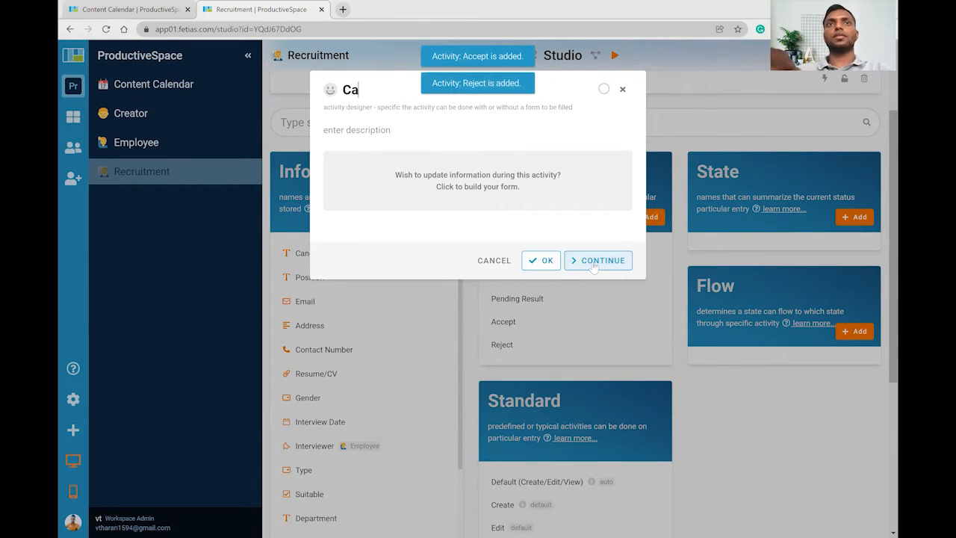
click(593, 265)
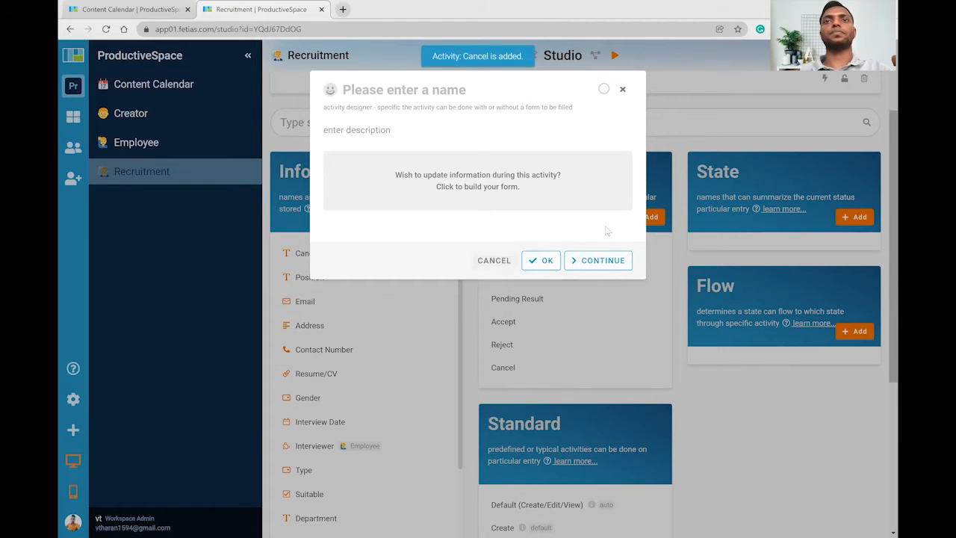
key(Escape)
scroll(611, 225, down, 1)
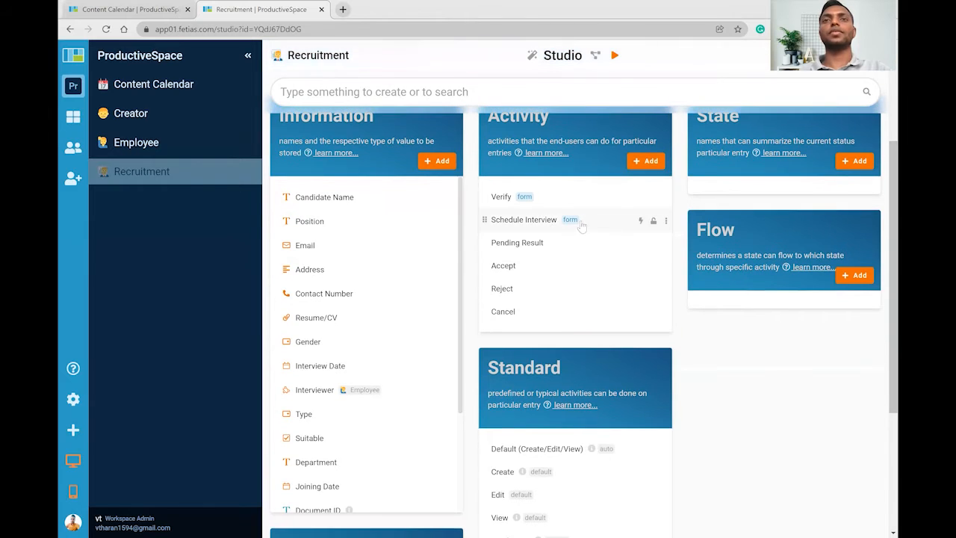
scroll(551, 220, up, 1)
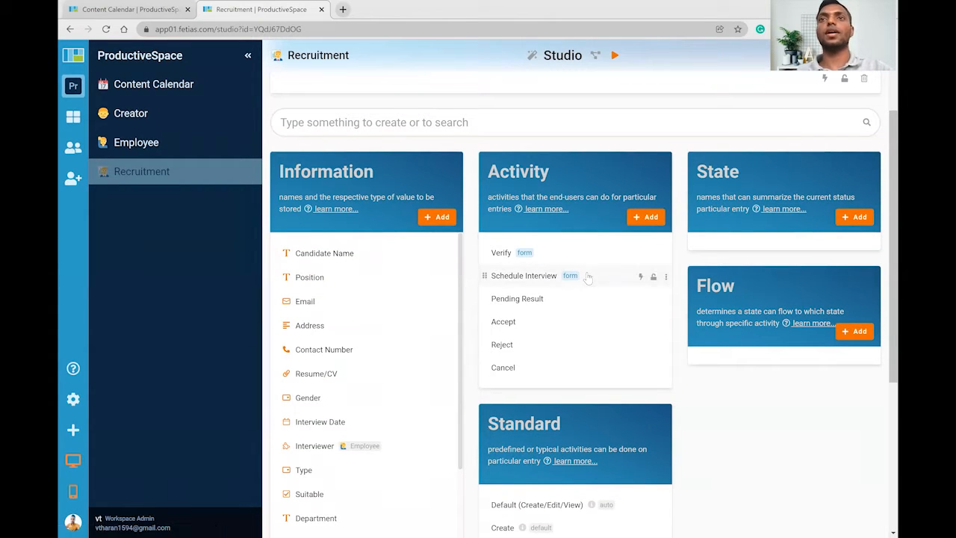
Add the workflow states New, Suitable Candidate and Interview Scheduled.
click(706, 166)
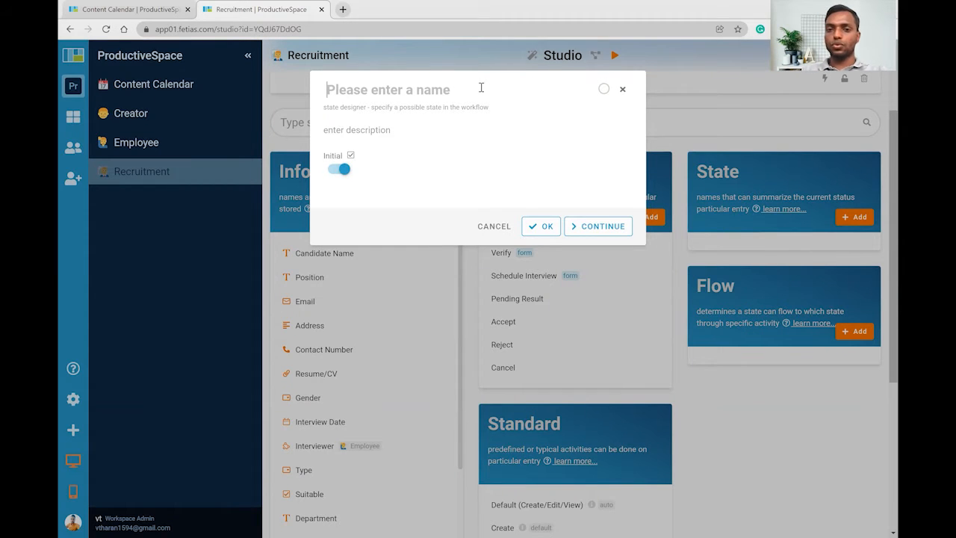
text(New)
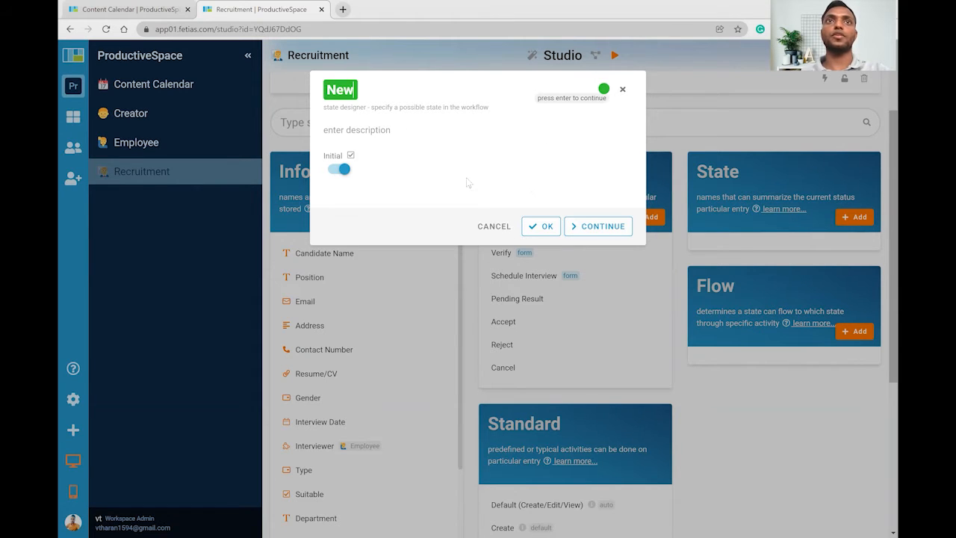
click(602, 225)
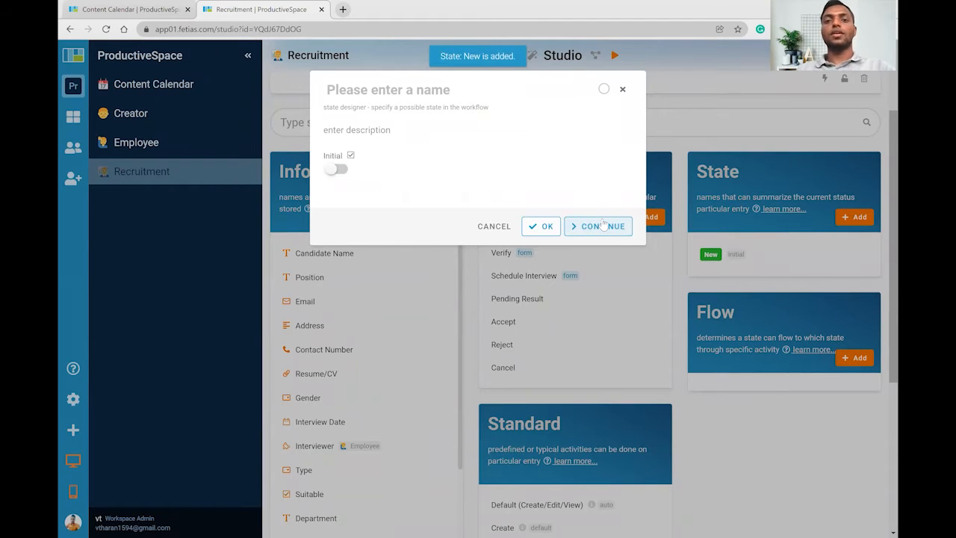
text(Suitable Candidate)
click(603, 226)
text(I)
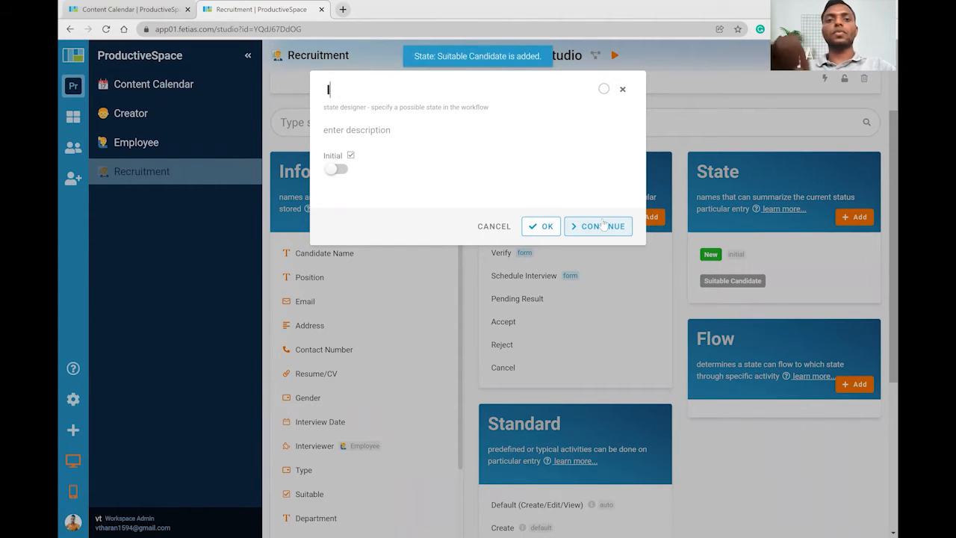
text(nter)
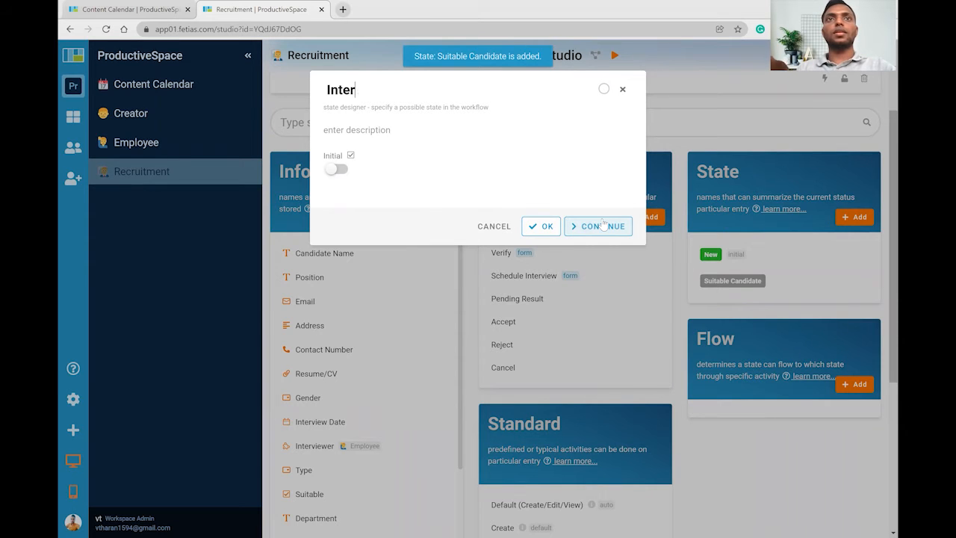
text(view Sc)
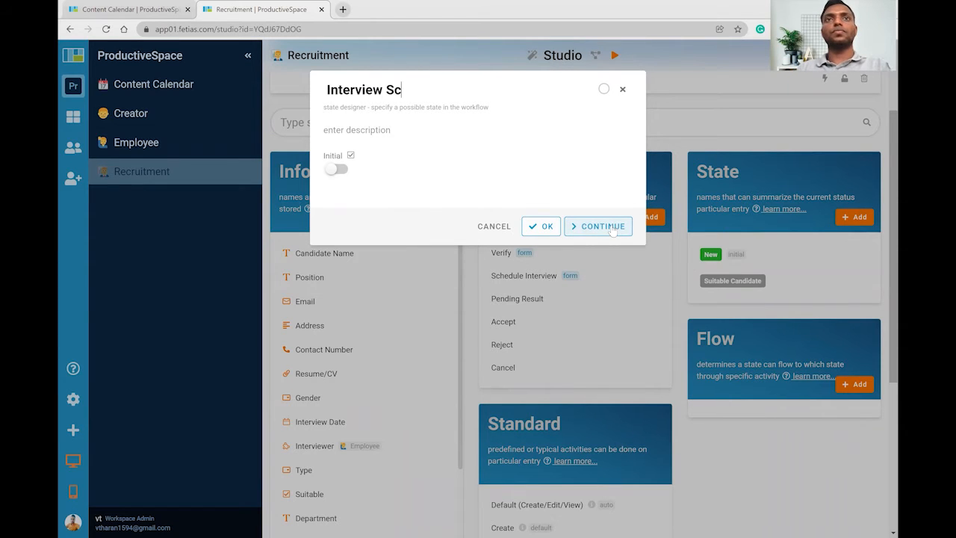
text(heduled)
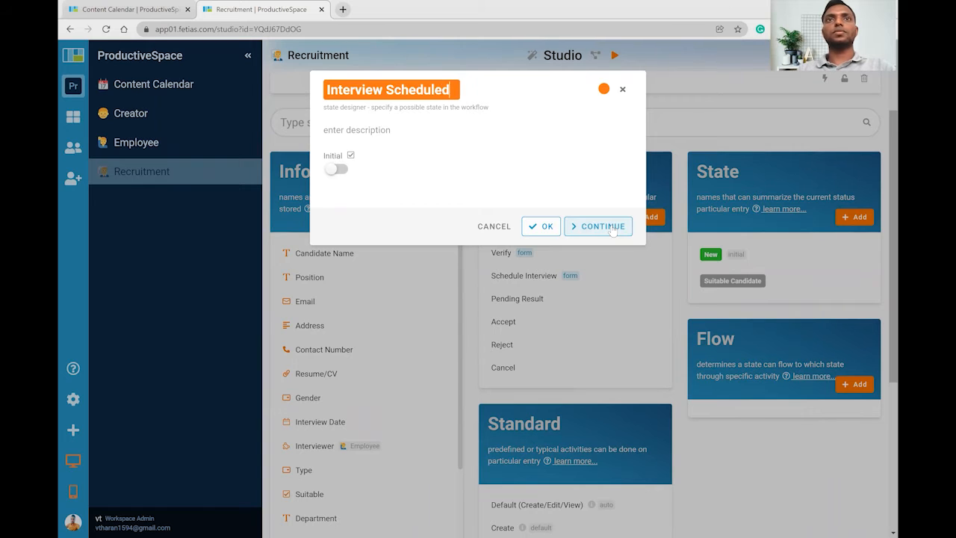
click(612, 227)
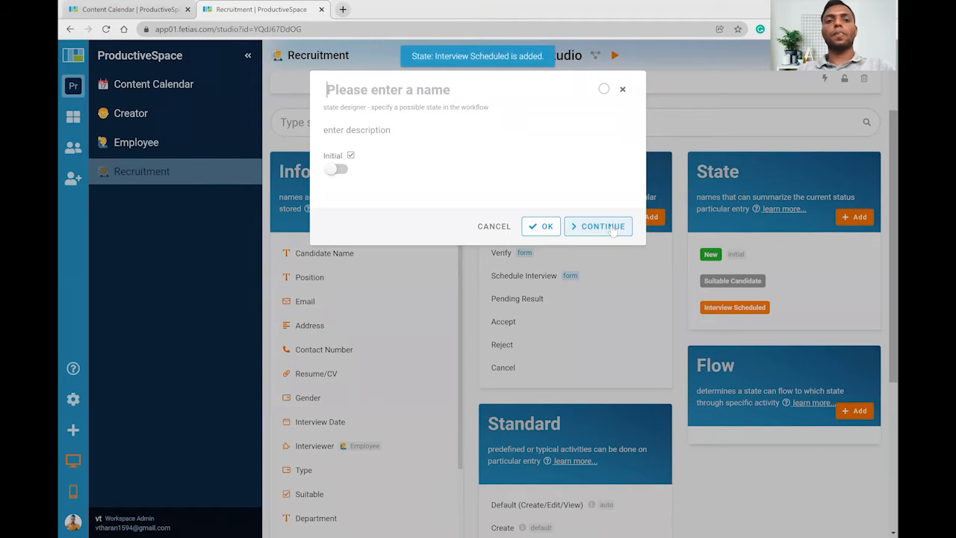
Add Pending Result, Hired, Rejected and Cancelled states and close the state designer.
text(Pending Re)
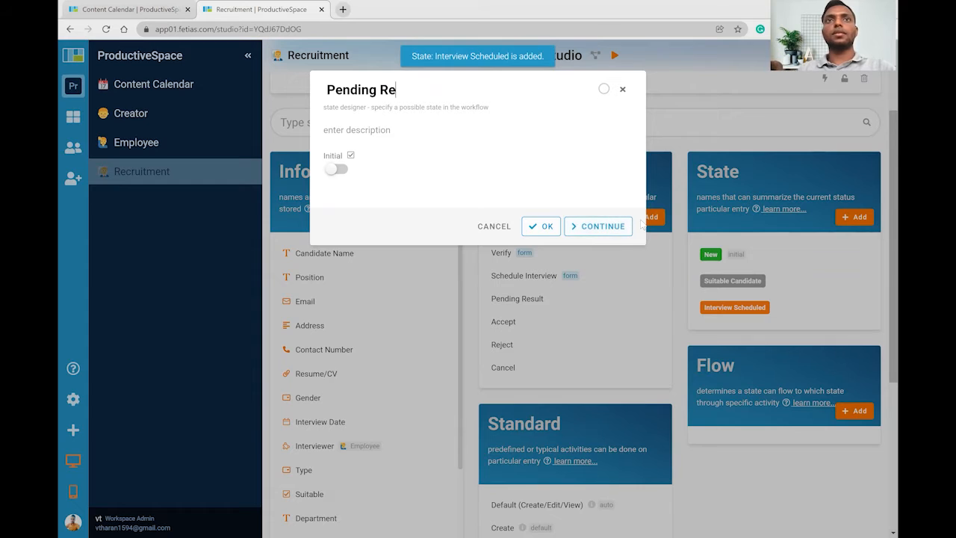
text(sult)
key(Return)
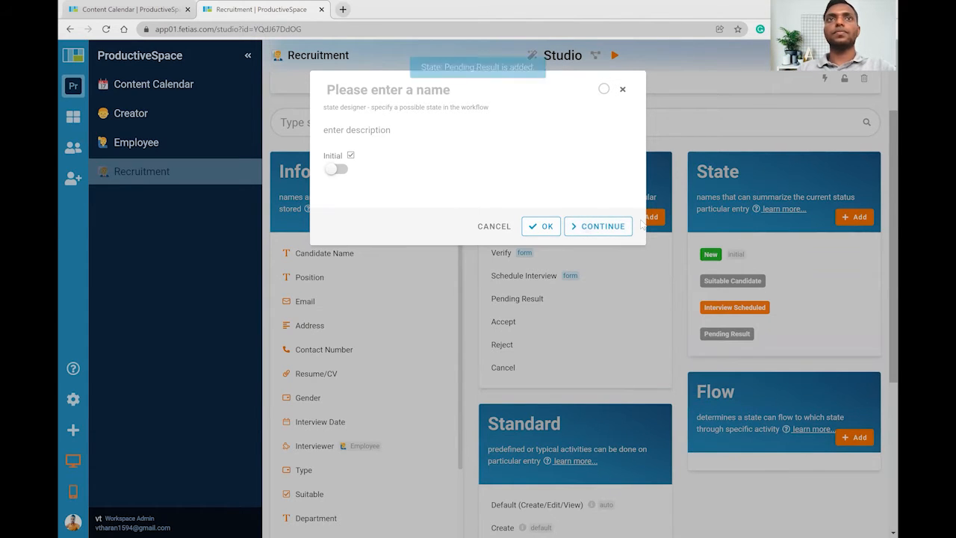
text(Hi)
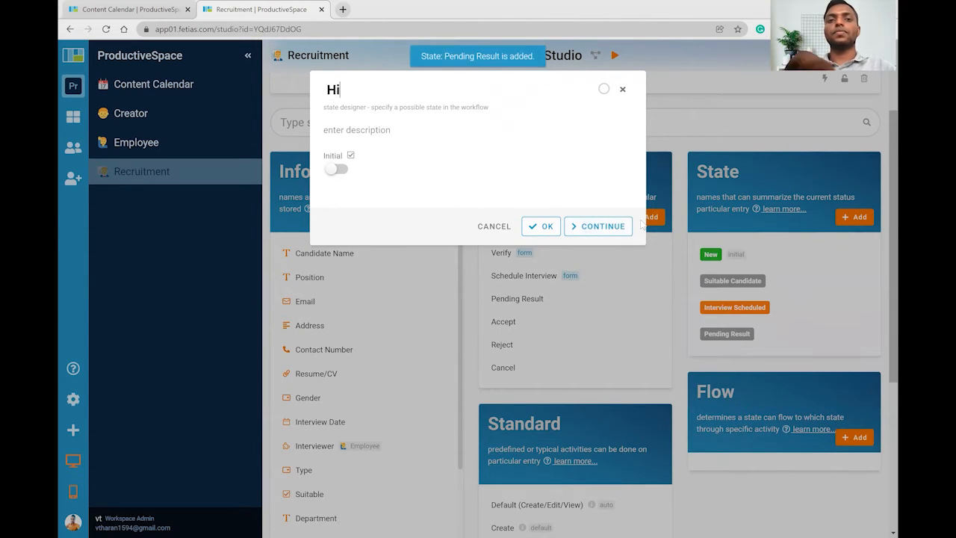
text(red)
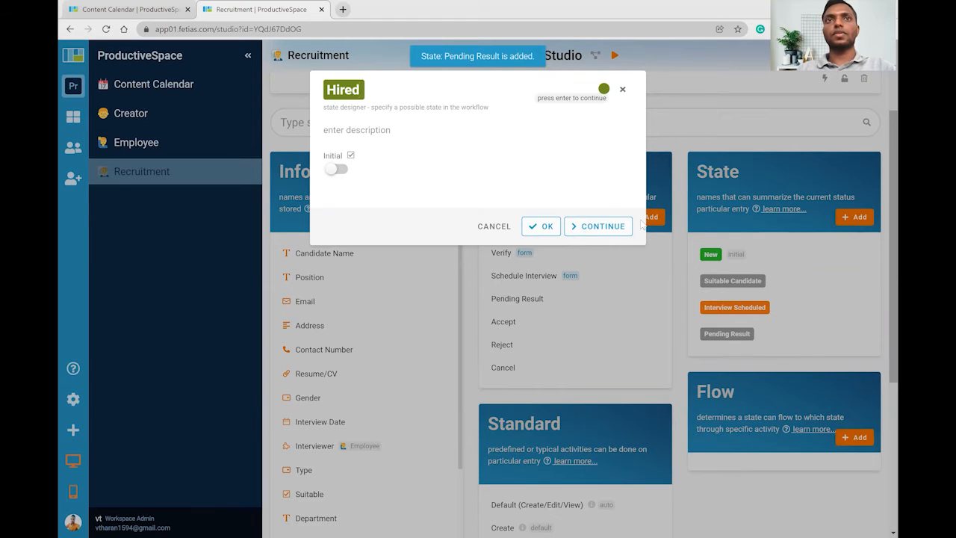
key(Return)
text(Reject)
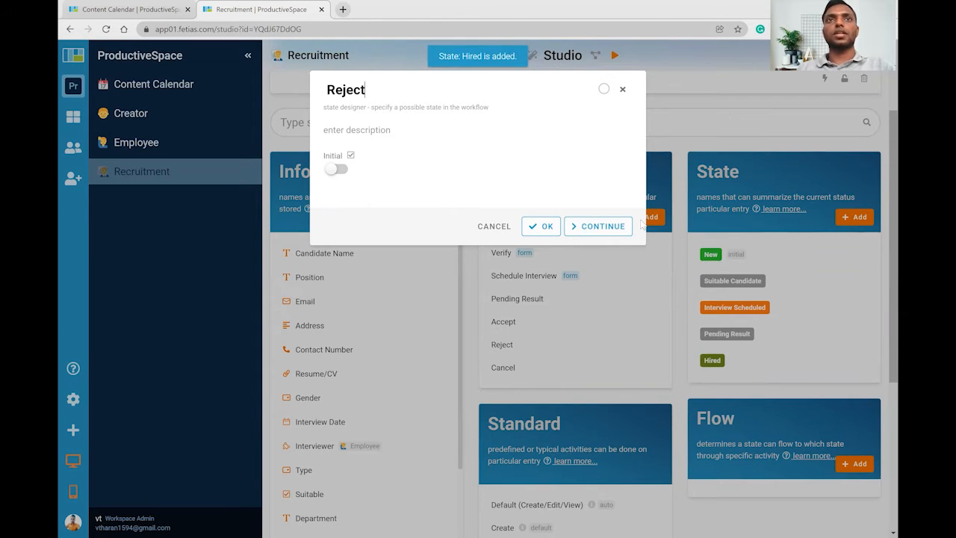
text(ed)
key(Return)
text(Cancelle)
key(BackSpace)
key(BackSpace)
key(BackSpace)
key(BackSpace)
text(celled)
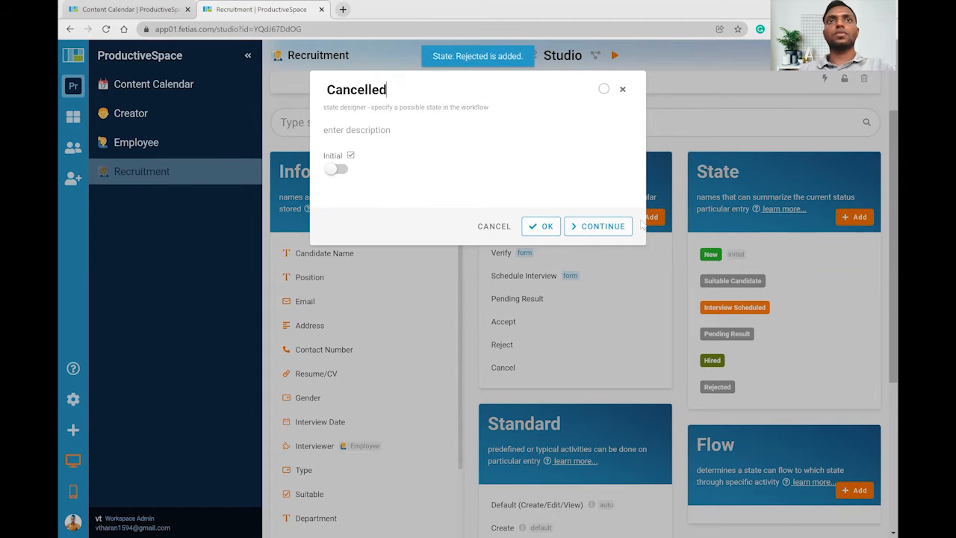
click(545, 225)
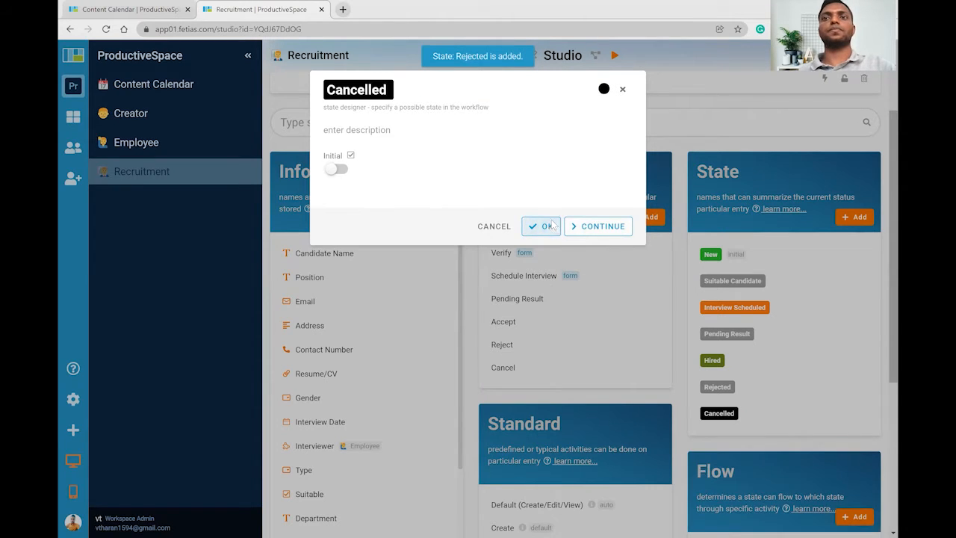
scroll(635, 194, down, 1)
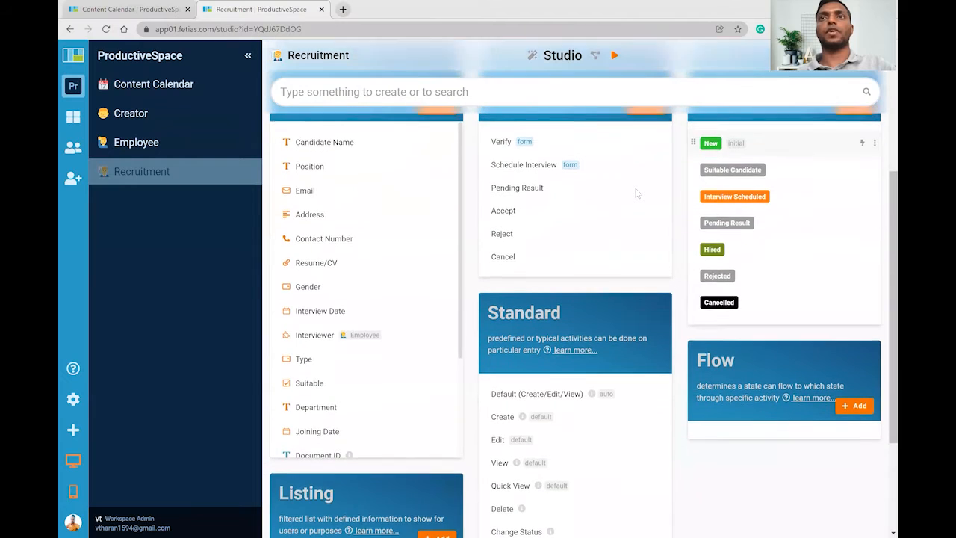
scroll(636, 194, up, 1)
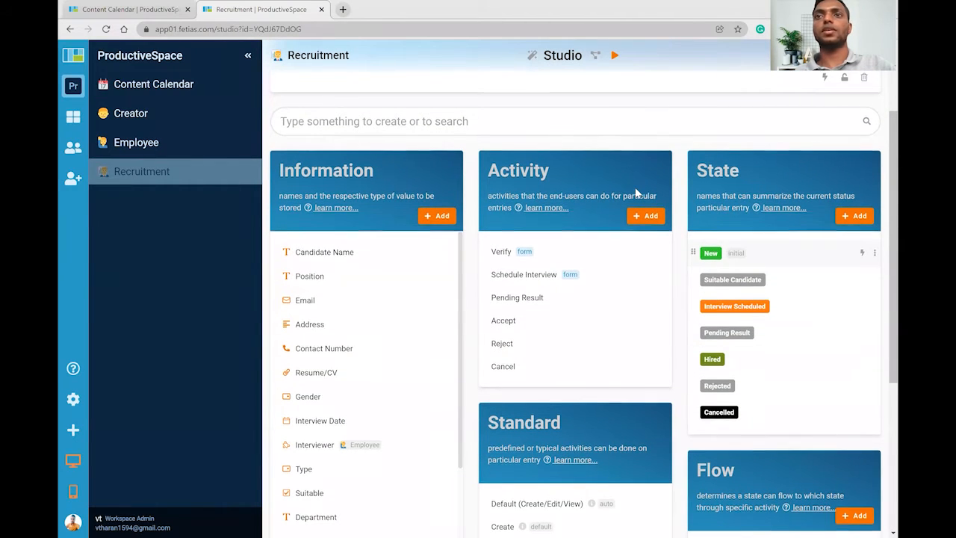
scroll(635, 194, down, 1)
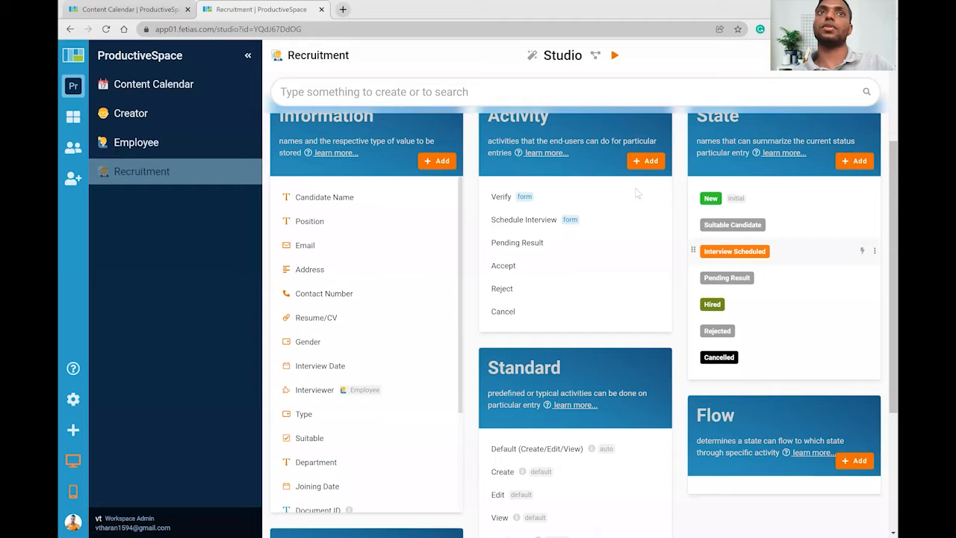
scroll(639, 217, down, 1)
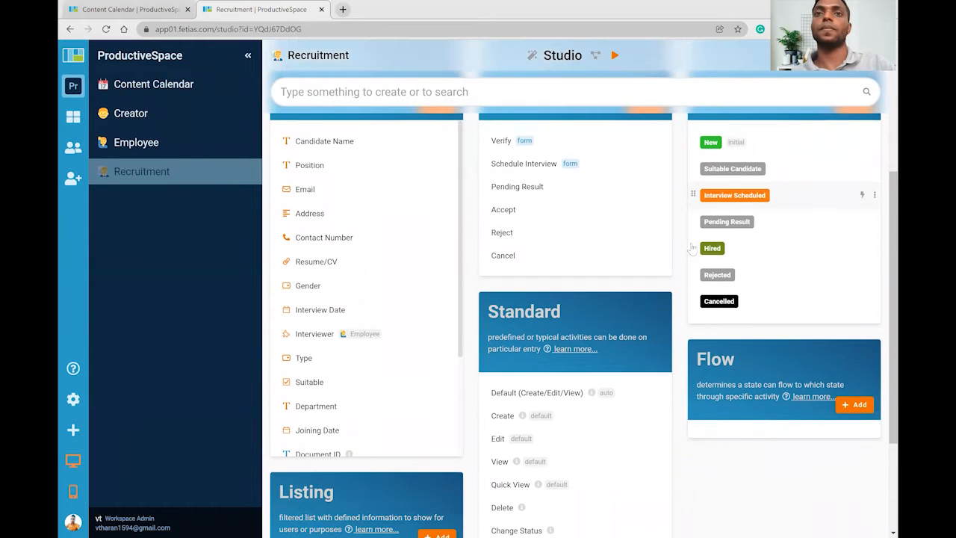
scroll(694, 283, down, 2)
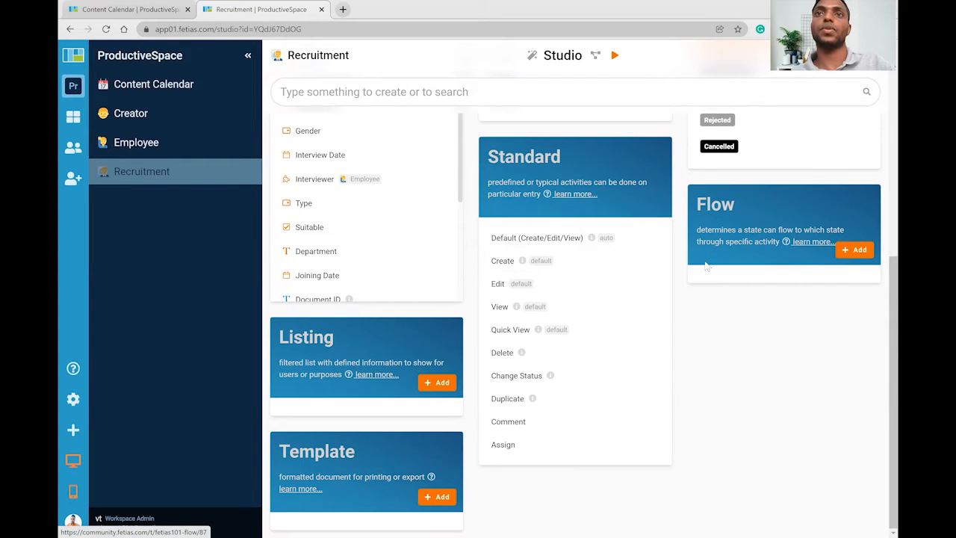
scroll(706, 265, up, 2)
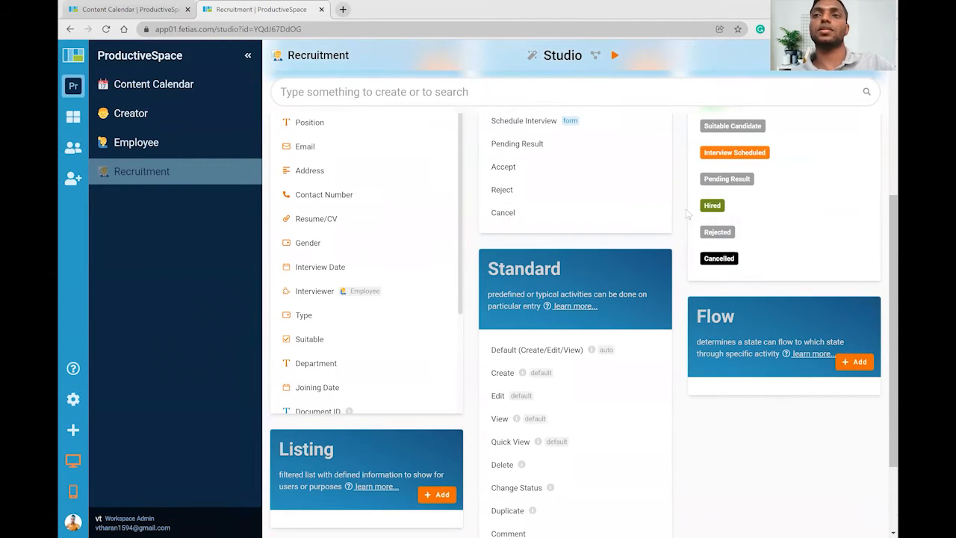
Start a new flow from New with activity Verify and a conditional destination.
click(854, 361)
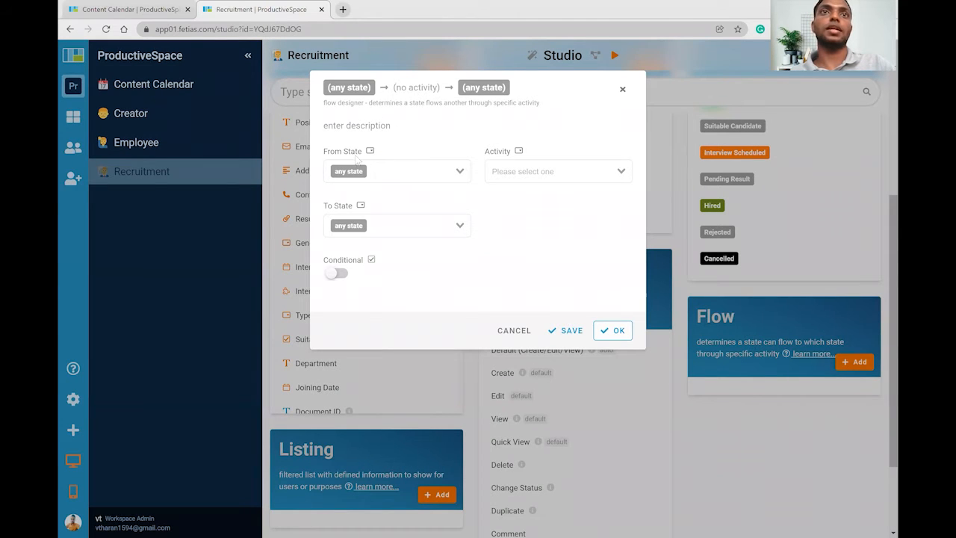
click(392, 166)
click(352, 200)
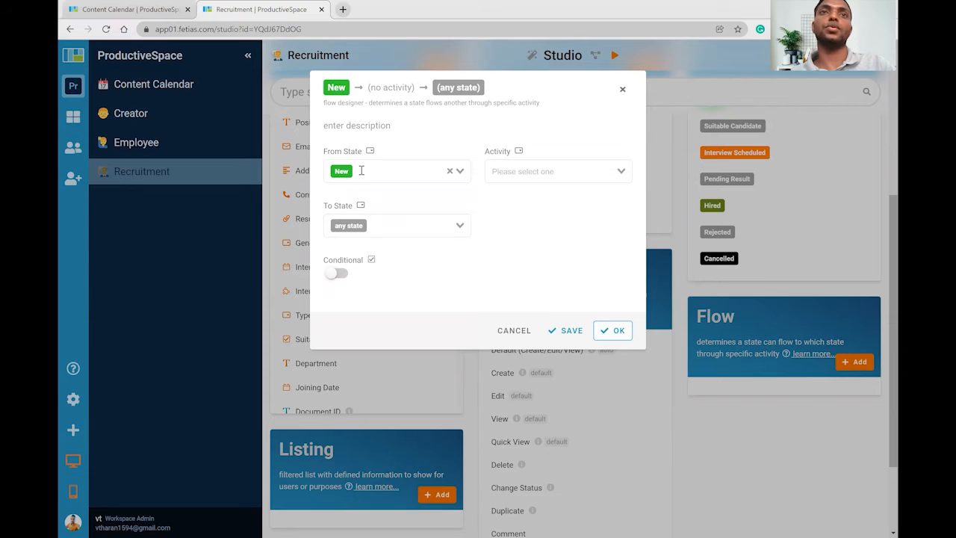
click(525, 173)
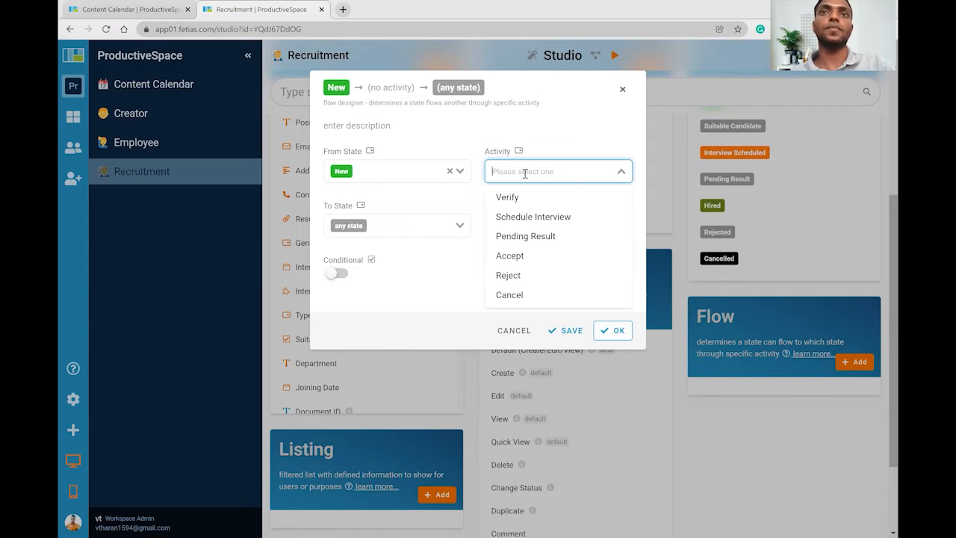
click(513, 198)
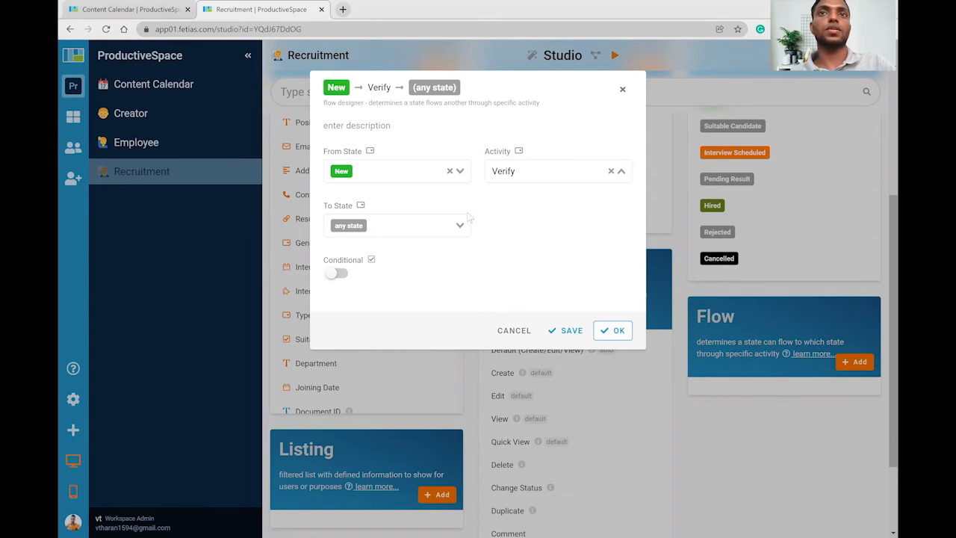
click(431, 224)
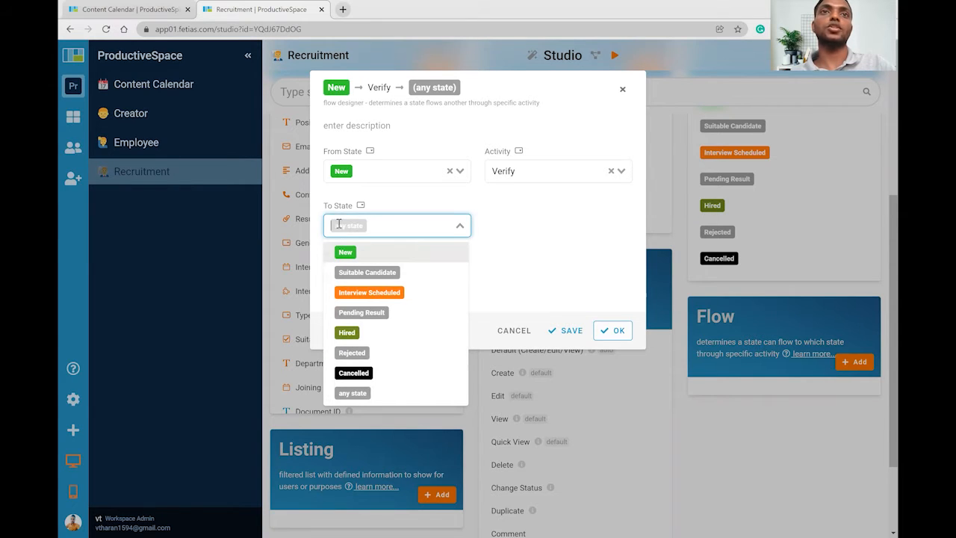
click(510, 237)
click(337, 274)
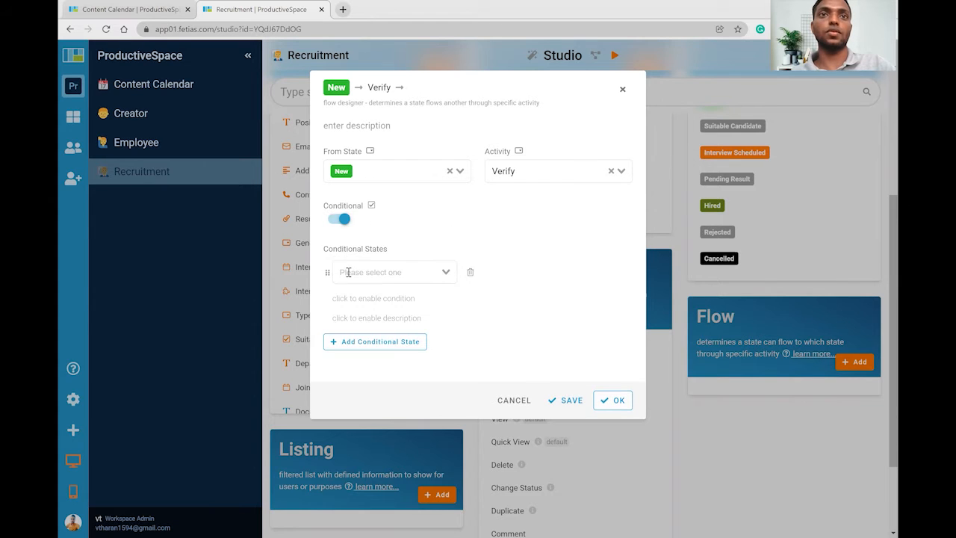
Route the flow to Suitable Candidate when the condition is the Entry's Suitable field.
click(408, 267)
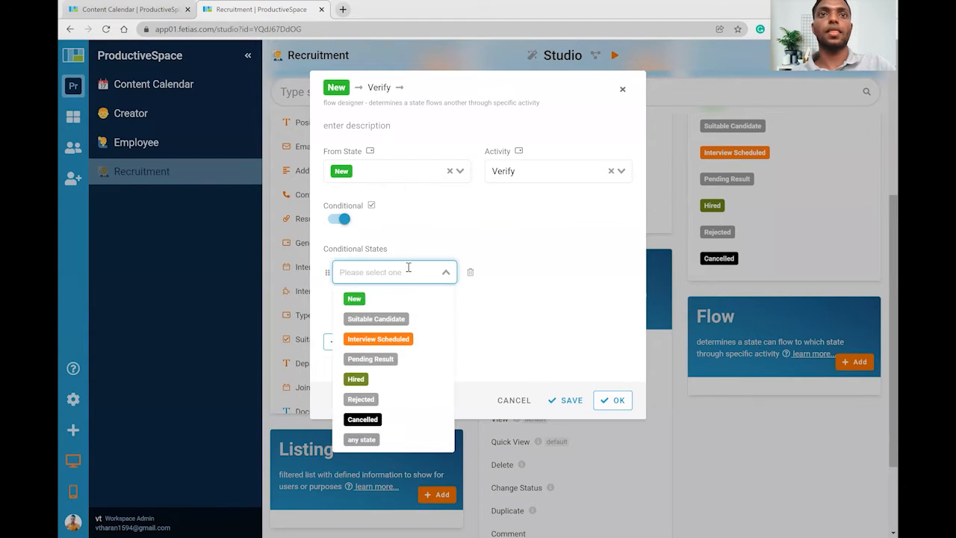
click(385, 320)
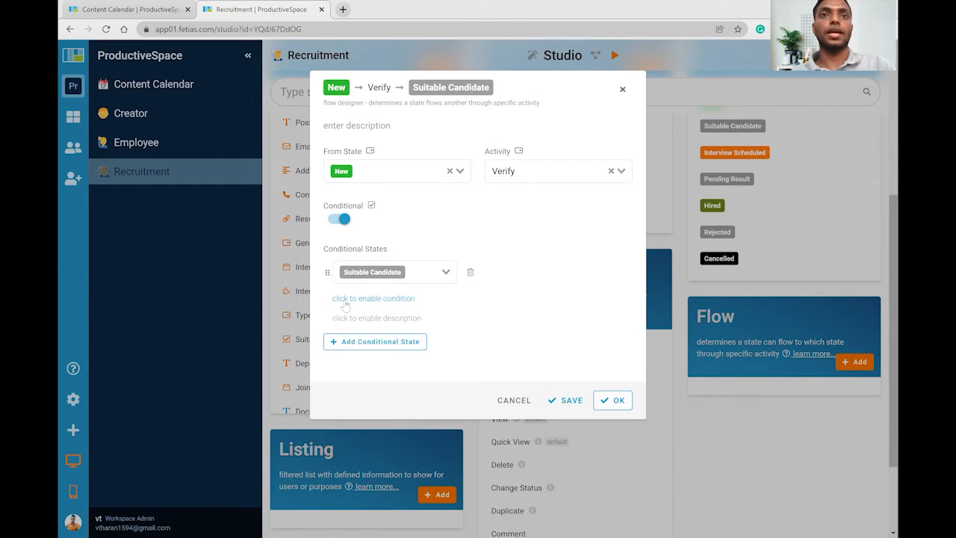
click(356, 299)
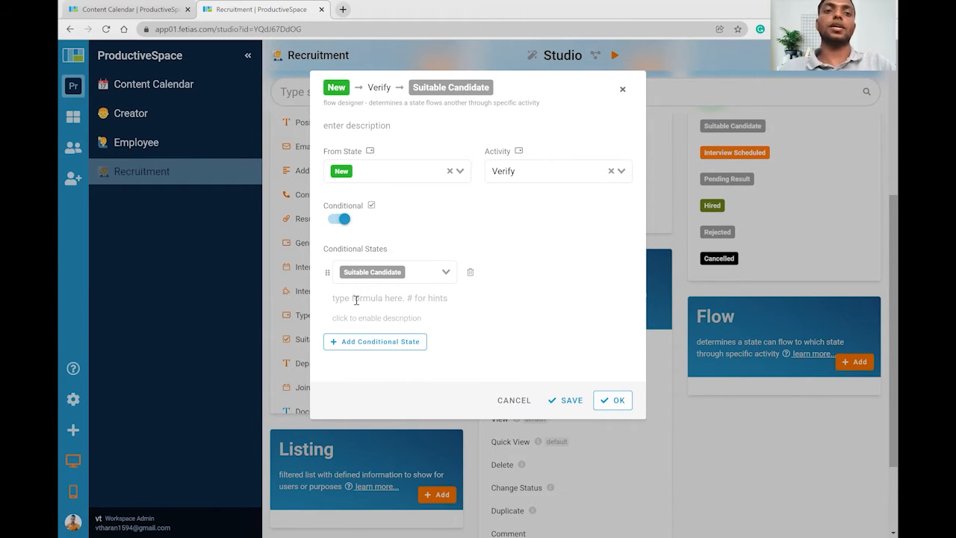
text(#)
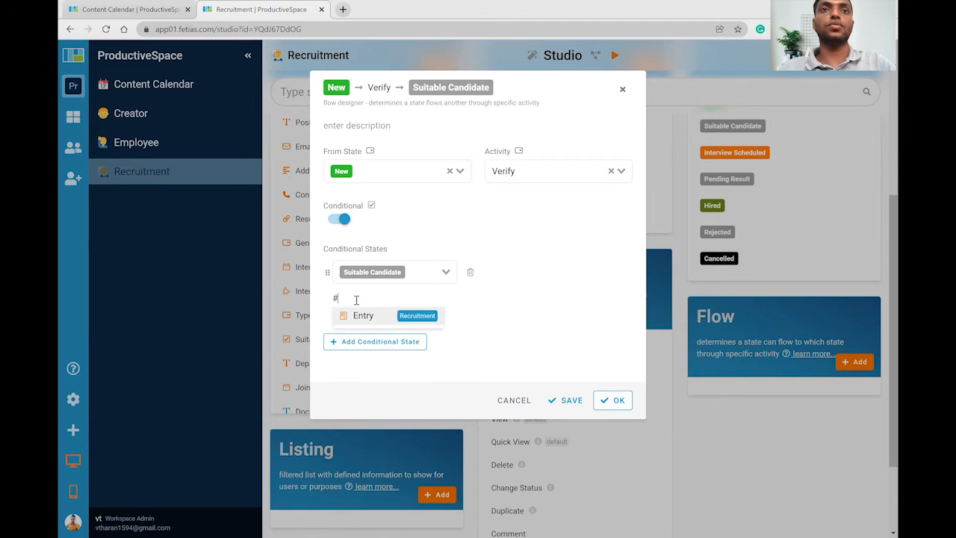
key(Return)
text(#)
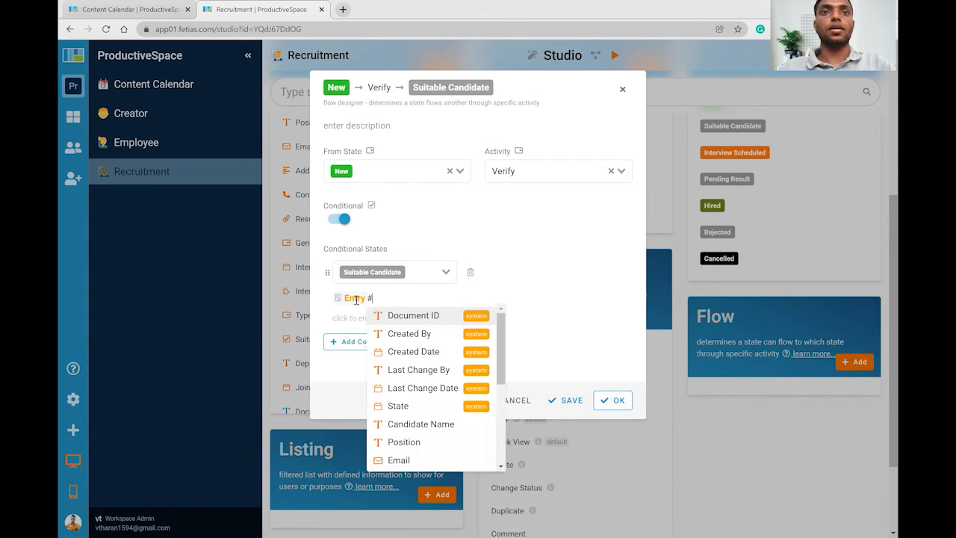
text(su)
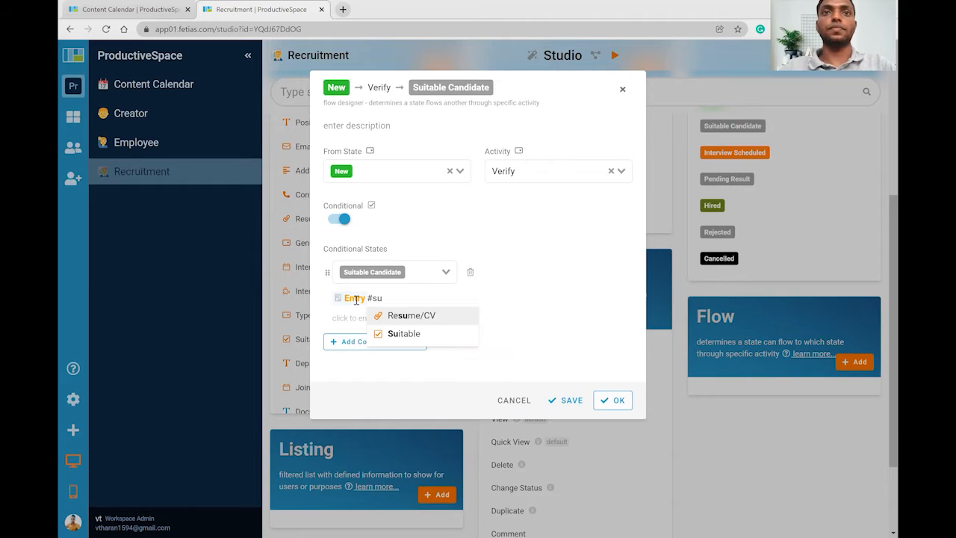
key(Down)
key(Return)
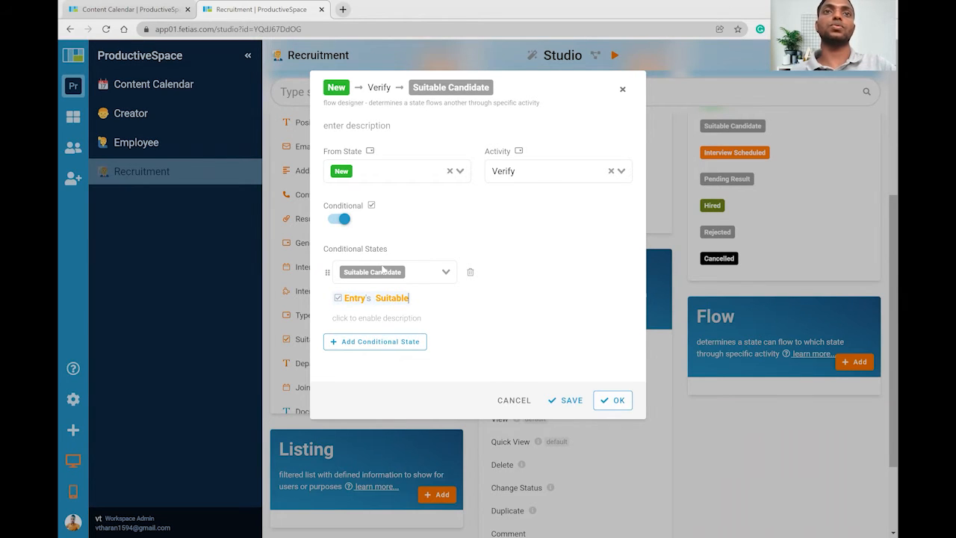
Add Rejected as the second outcome and save the New → Verify flow.
click(377, 343)
click(380, 357)
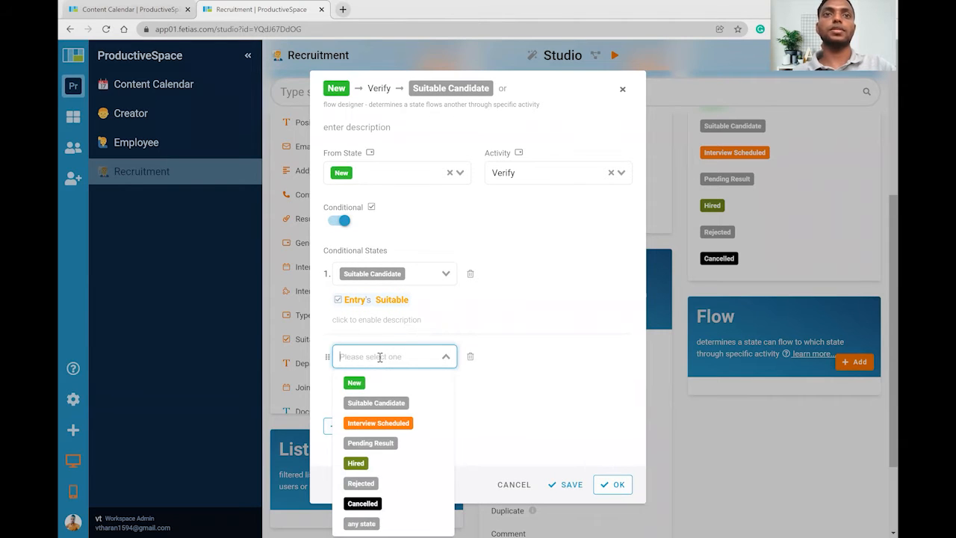
click(379, 482)
click(609, 484)
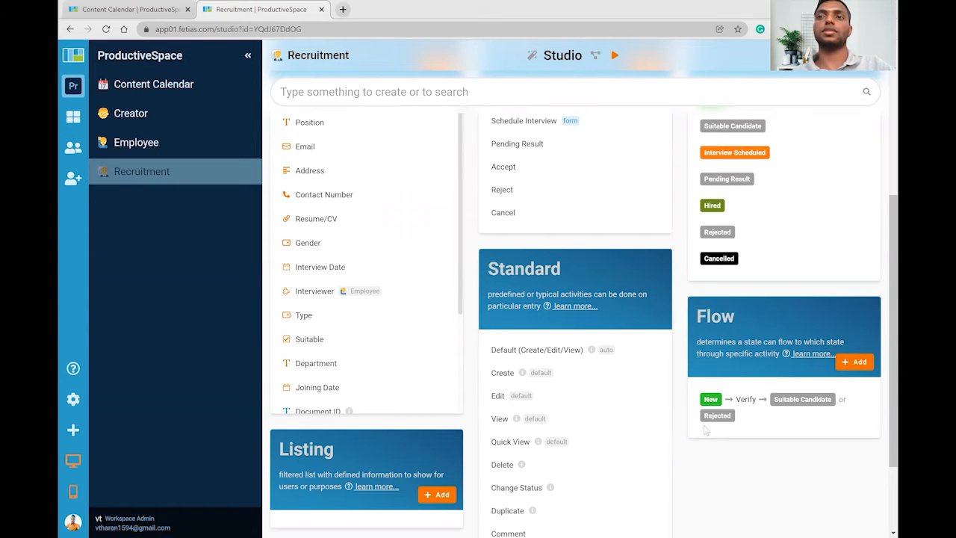
Add a flow from Suitable Candidate via Schedule Interview to Interview Scheduled.
click(854, 361)
click(405, 172)
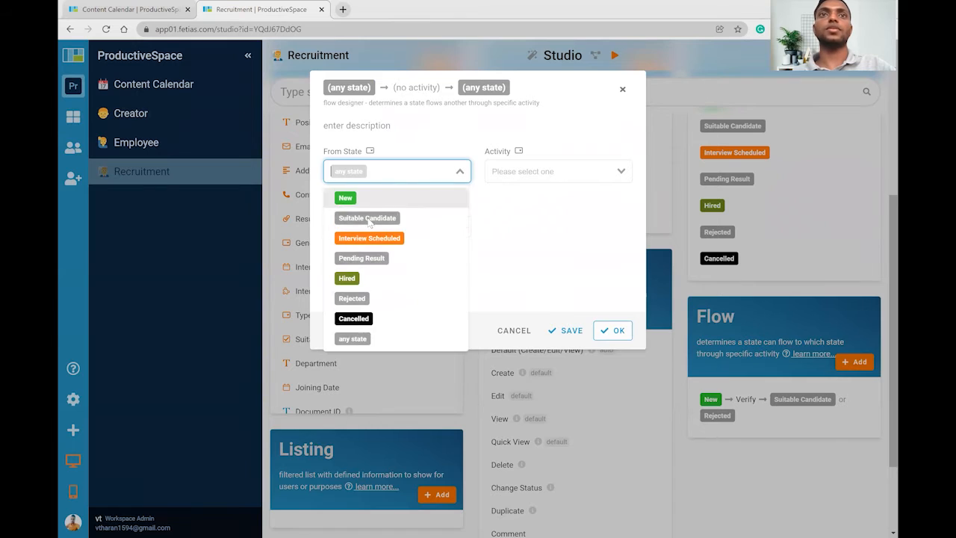
click(366, 216)
click(527, 172)
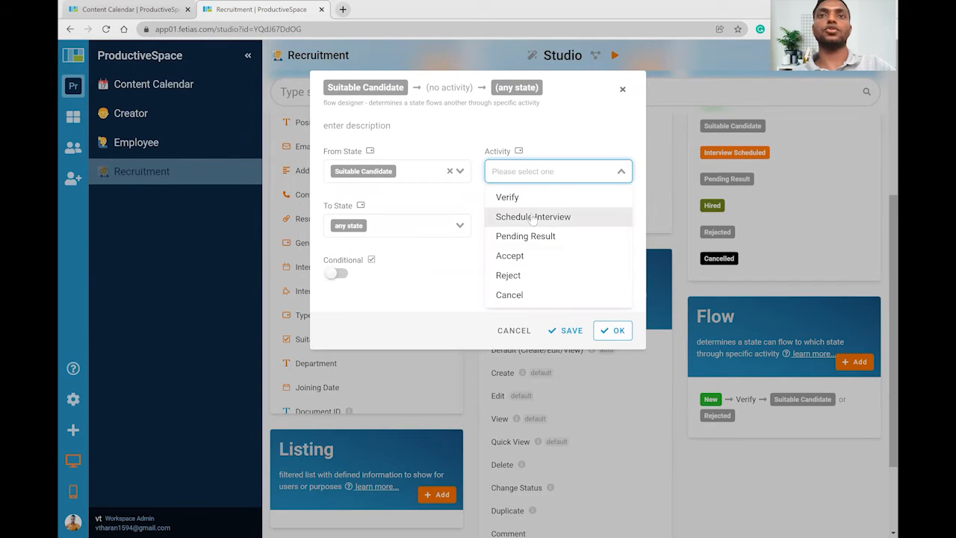
click(523, 217)
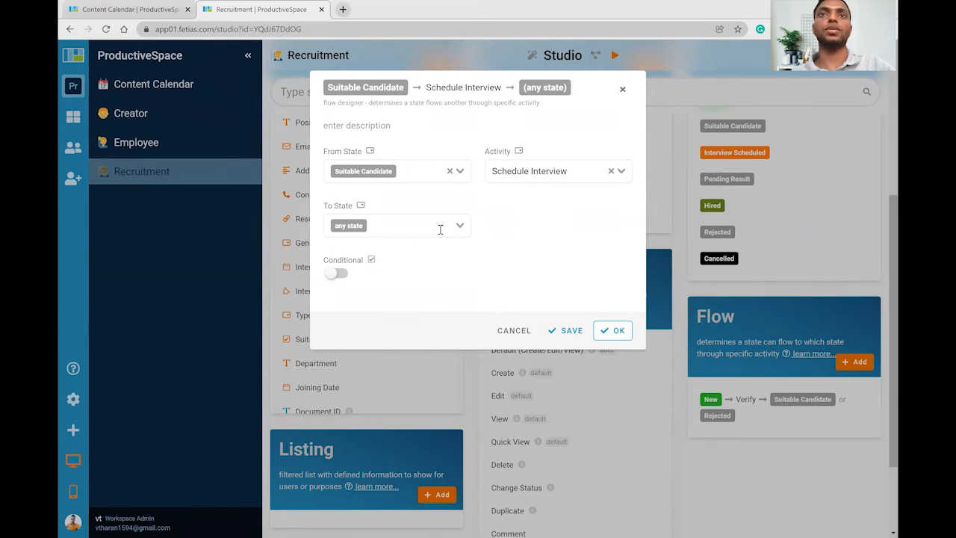
click(440, 225)
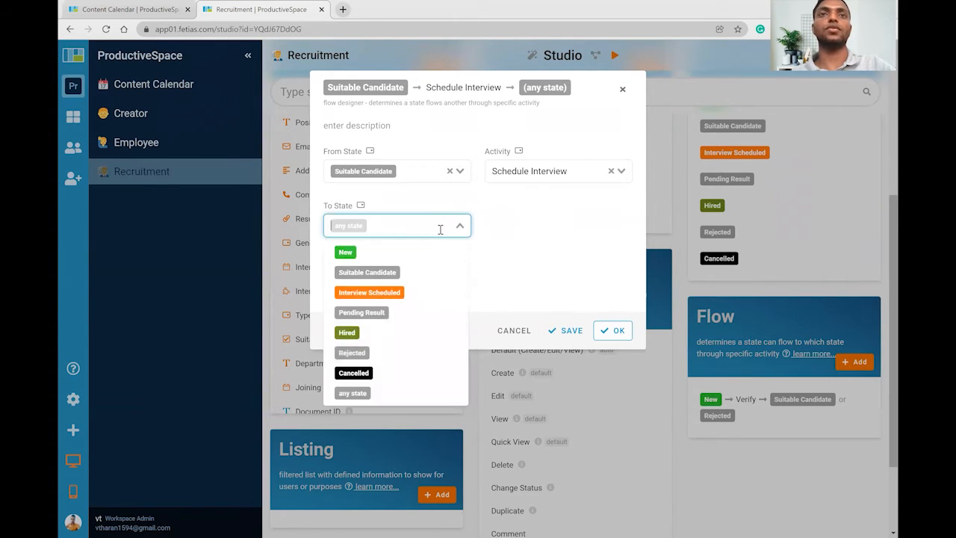
click(414, 298)
click(607, 329)
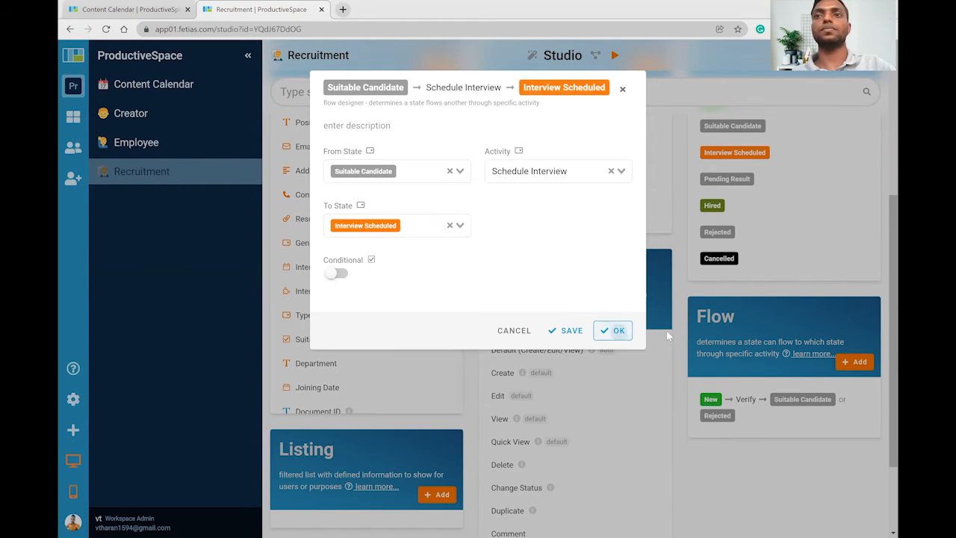
Add a flow from Interview Scheduled via Pending Result to the Pending Result state.
click(854, 361)
click(419, 171)
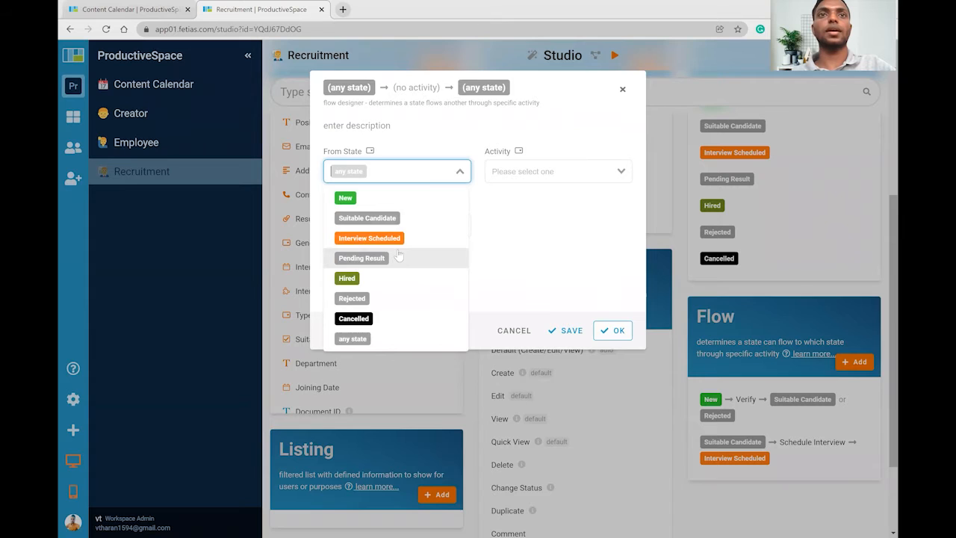
click(370, 238)
click(530, 170)
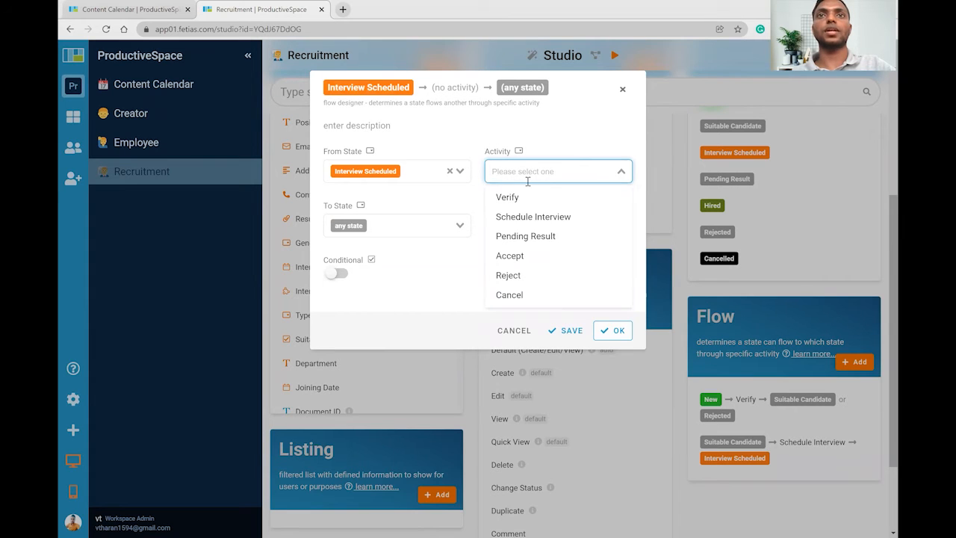
click(540, 238)
click(452, 224)
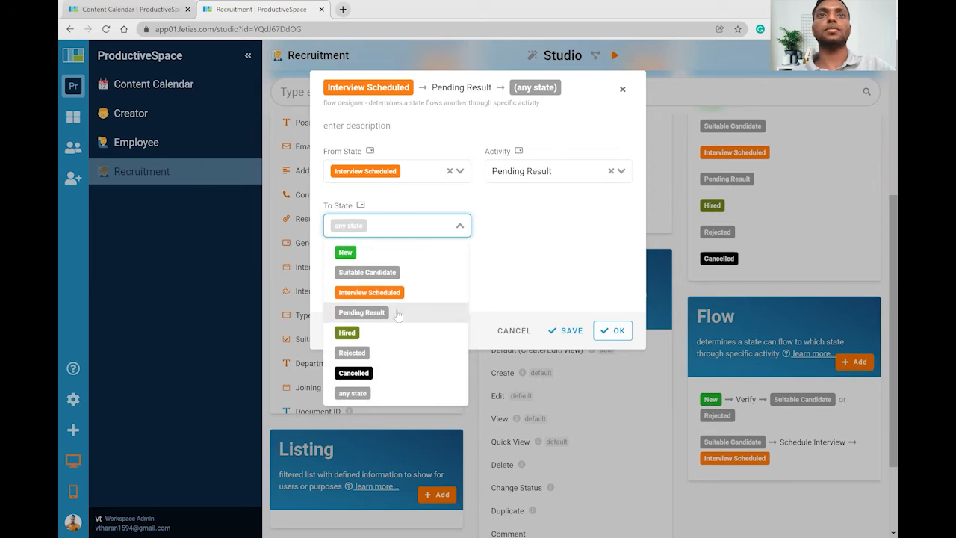
click(396, 312)
click(571, 329)
click(612, 330)
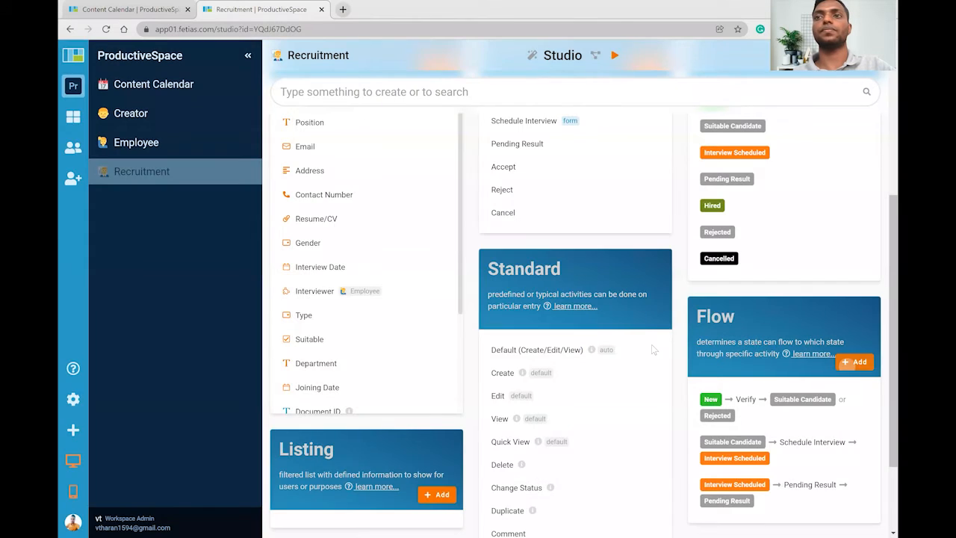
Add a flow from Pending Result via Accept to Hired.
click(854, 362)
click(420, 178)
click(386, 259)
click(535, 168)
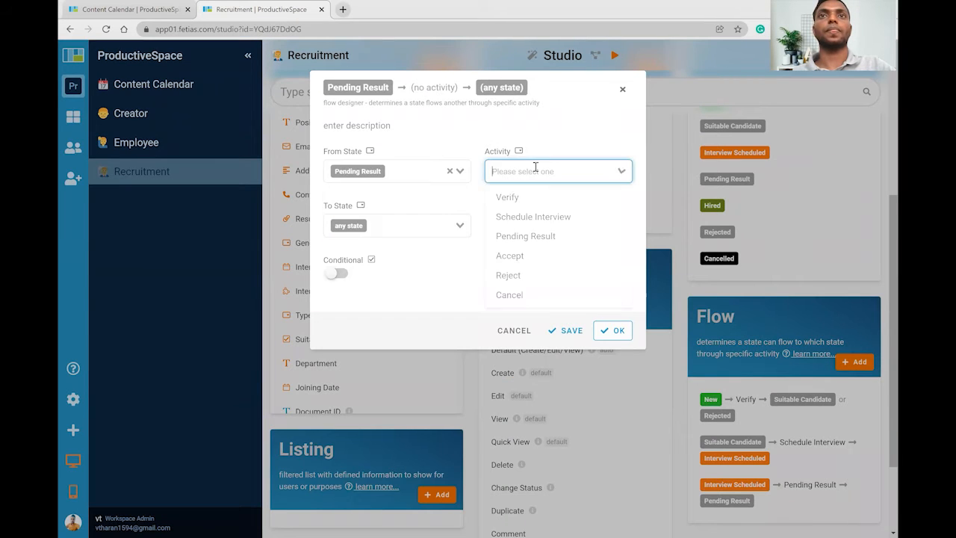
click(537, 255)
click(396, 226)
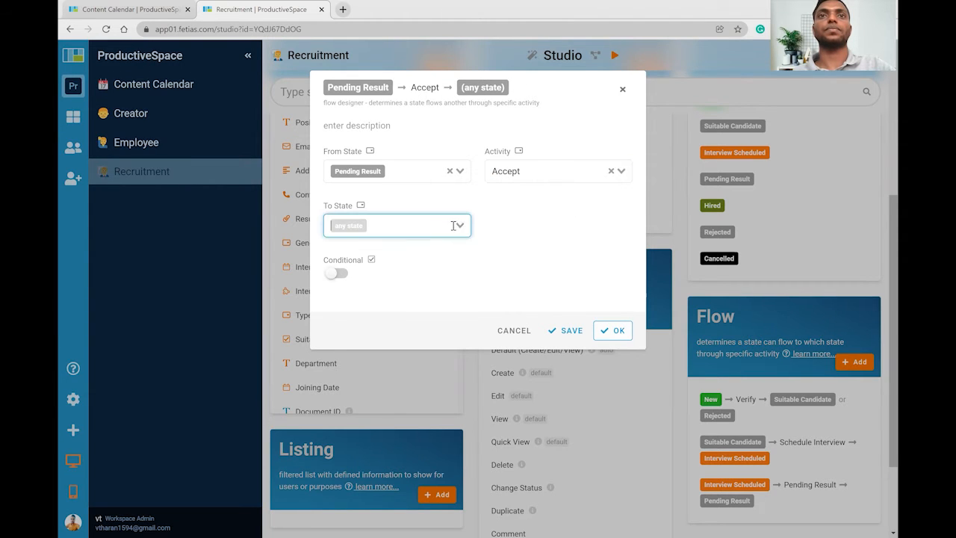
click(388, 343)
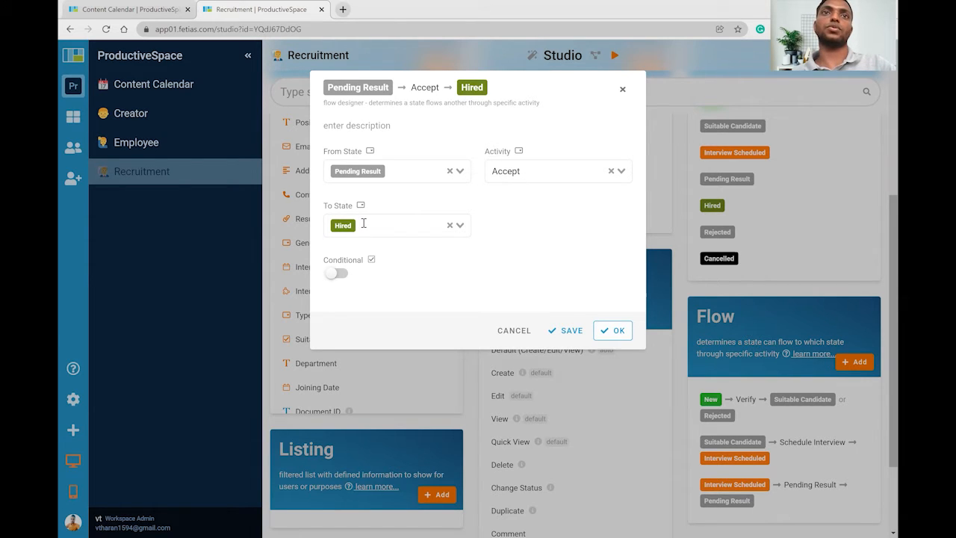
click(614, 331)
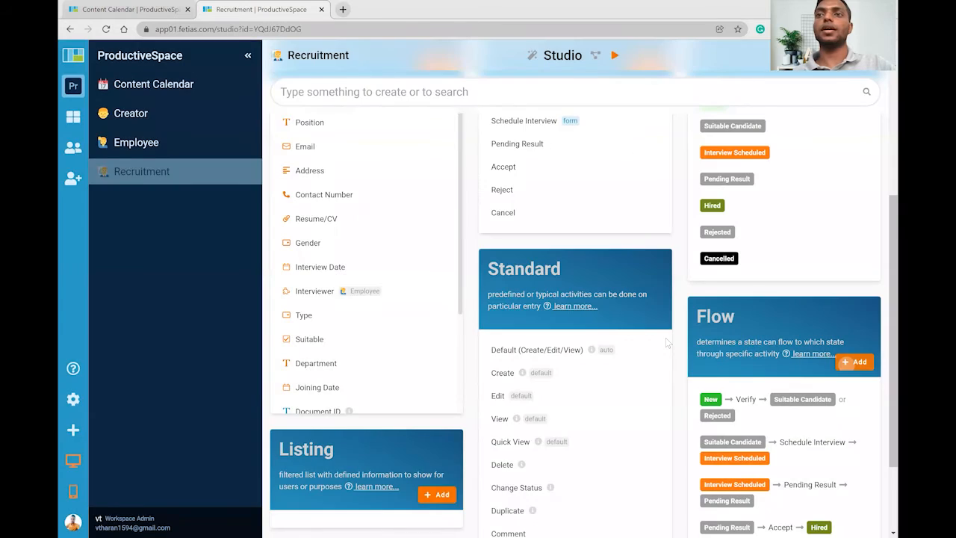
Add a flow from Pending Result via Reject to Rejected.
click(854, 361)
click(396, 171)
click(397, 258)
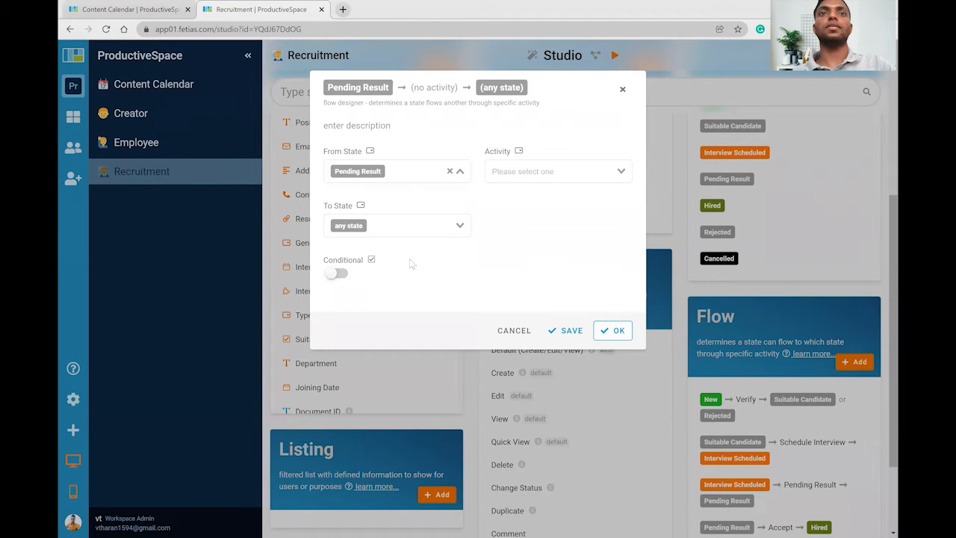
click(523, 171)
click(513, 273)
click(407, 226)
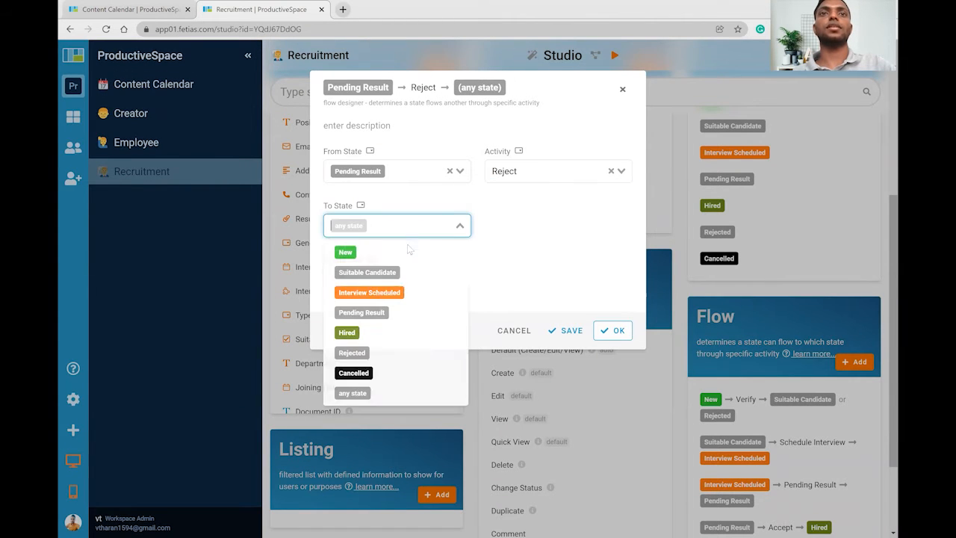
click(382, 352)
click(614, 330)
Add an any-state Cancel flow leading to Cancelled.
click(853, 362)
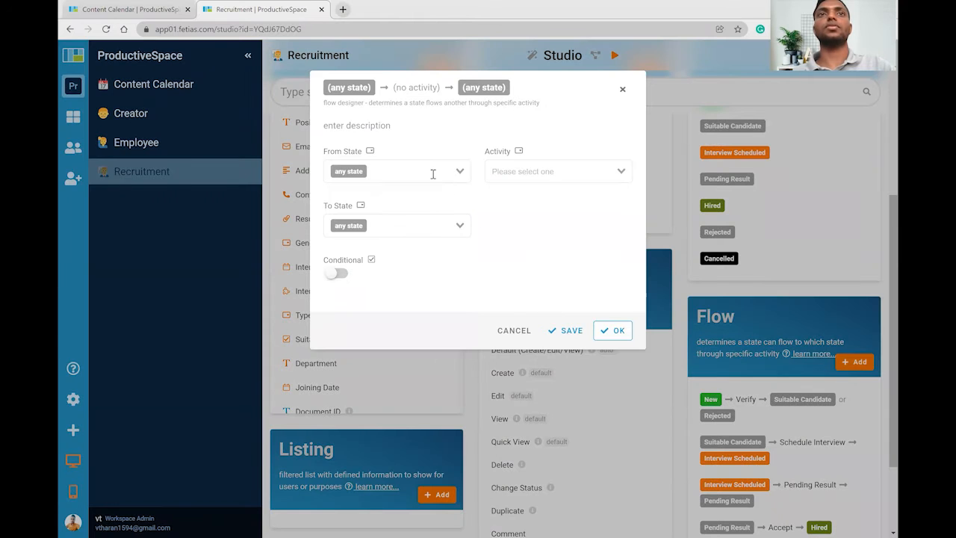
click(529, 171)
click(530, 296)
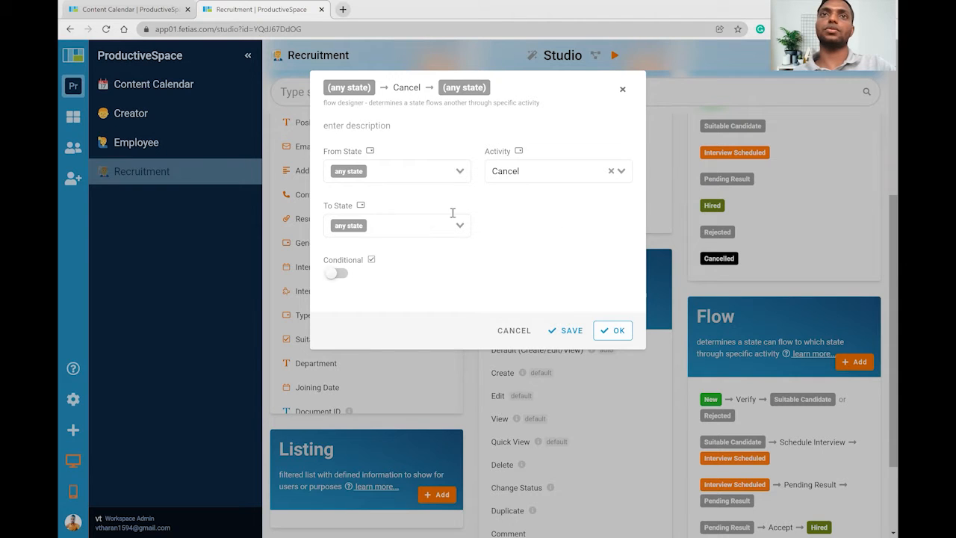
click(408, 219)
click(352, 371)
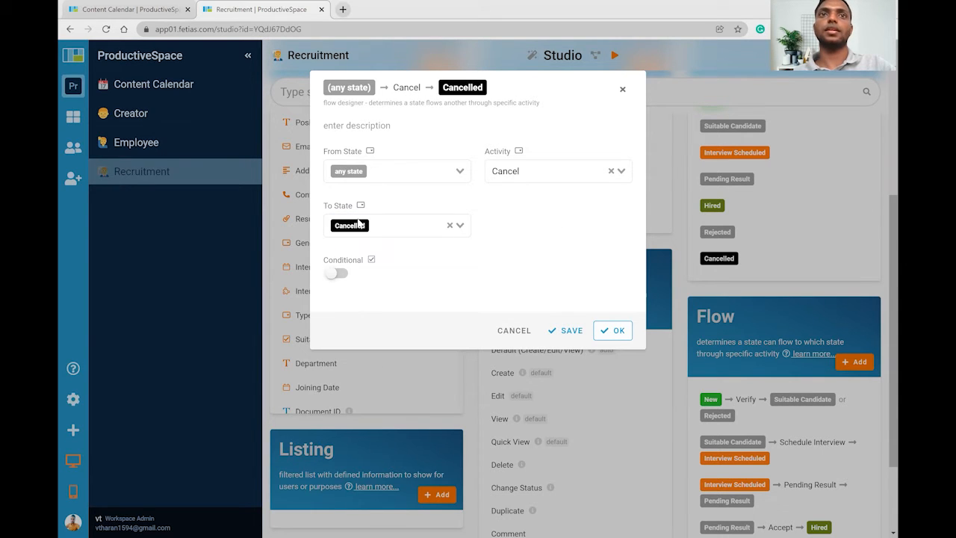
click(619, 331)
scroll(653, 323, down, 3)
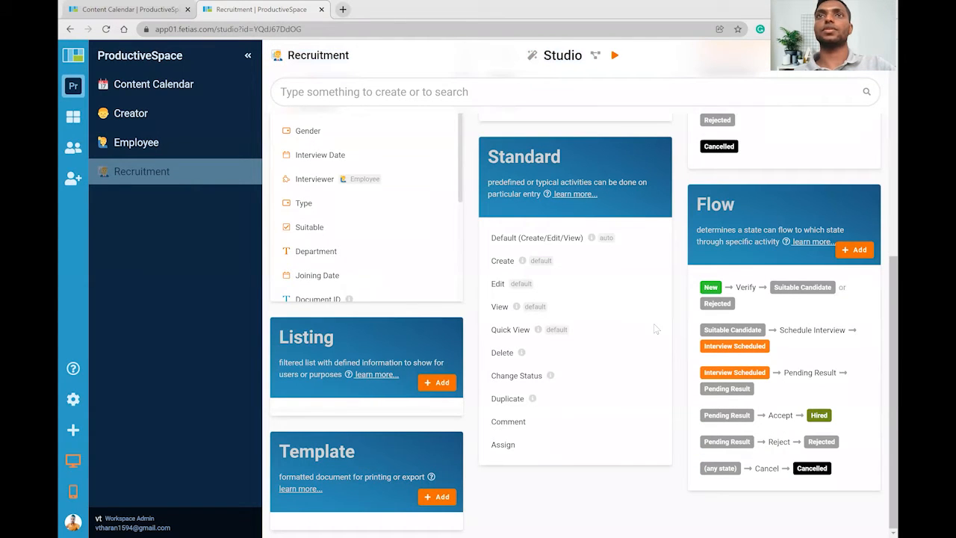
Run the Recruitment module as an app, open a new entry form and check the Gender choices.
click(614, 56)
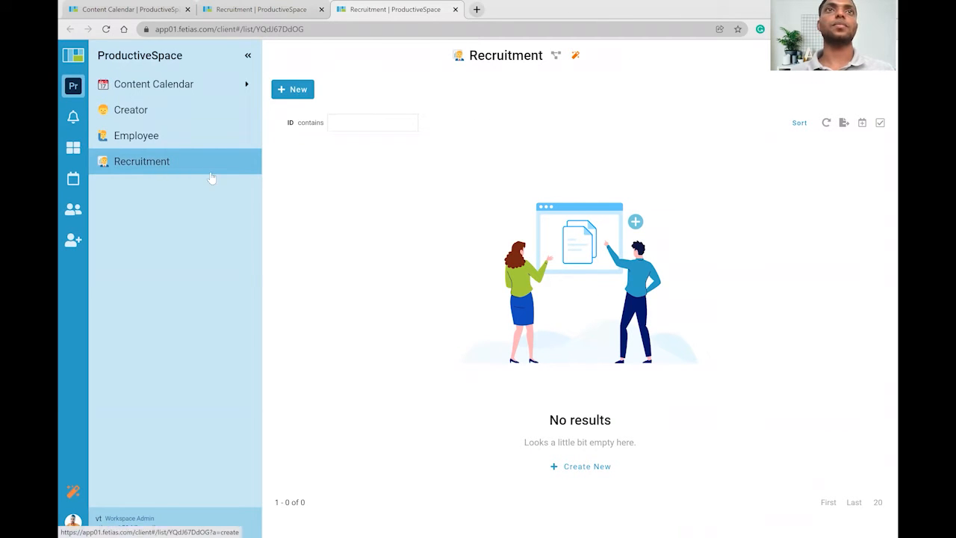
click(291, 89)
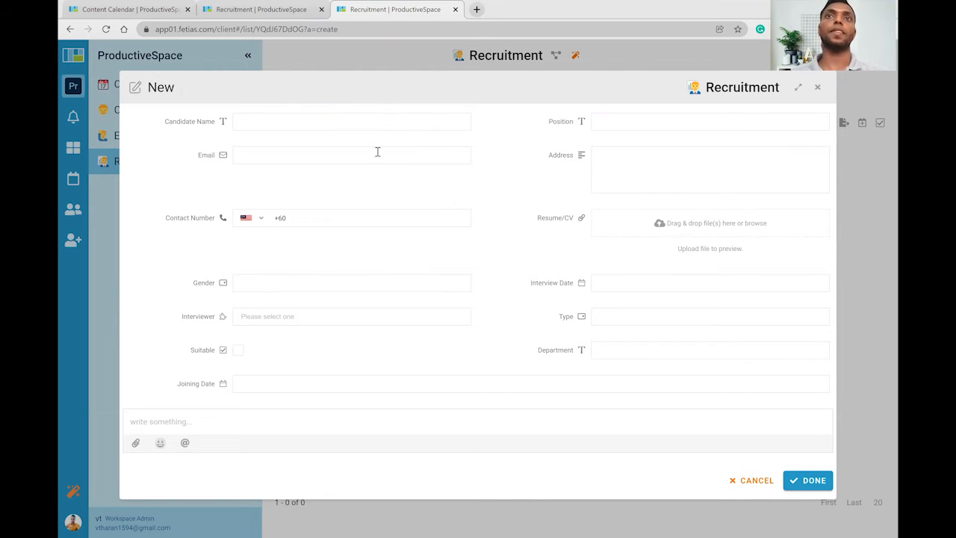
click(253, 288)
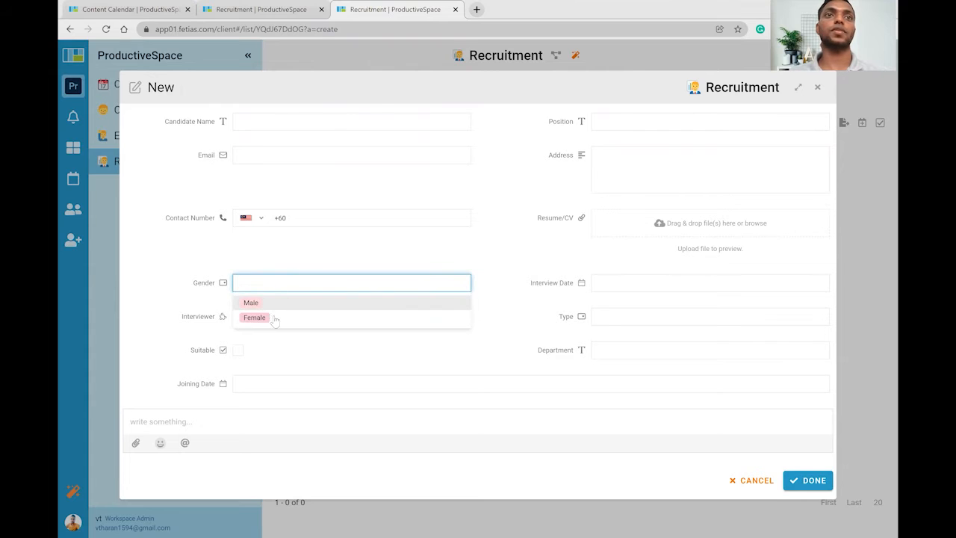
click(274, 357)
Review the Interviewer and Type choices, discard the entry, and return to the studio.
click(330, 317)
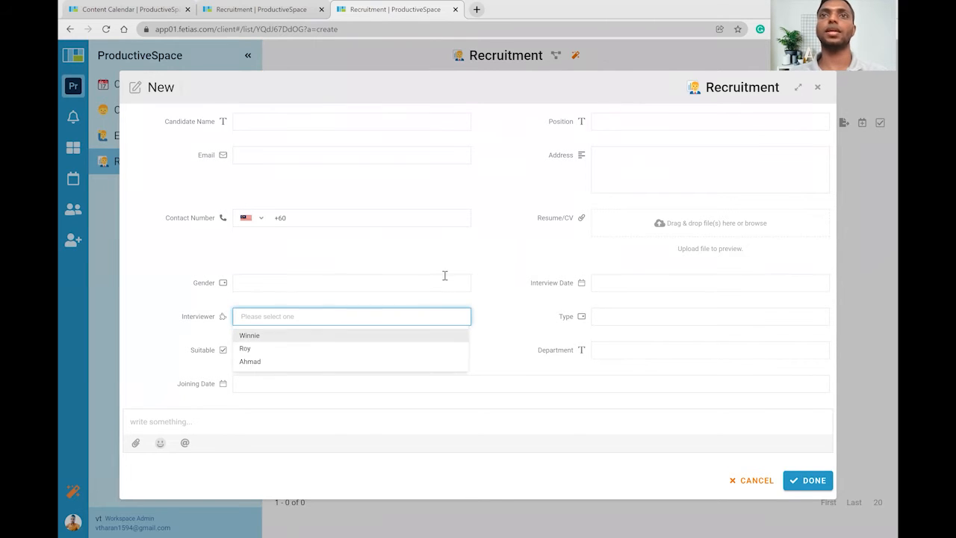
click(497, 248)
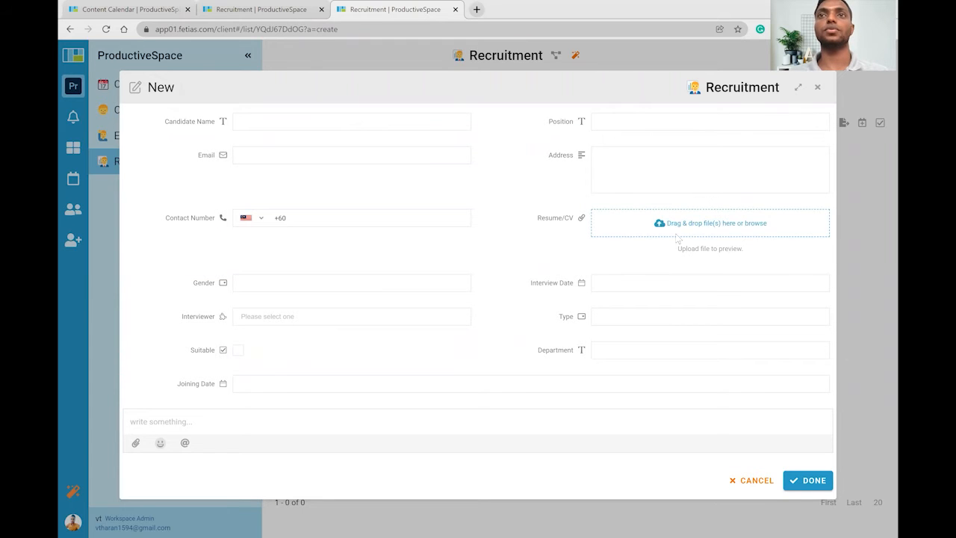
click(616, 320)
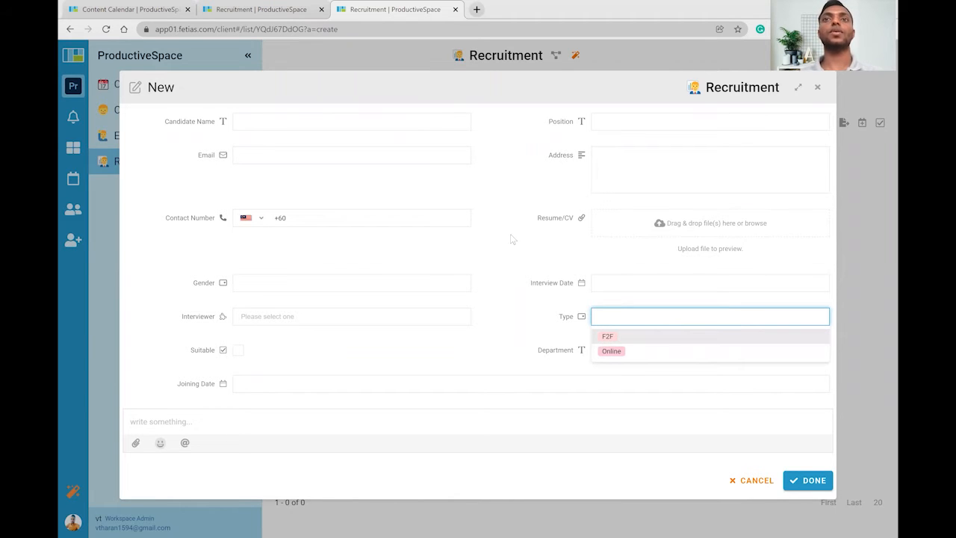
key(Escape)
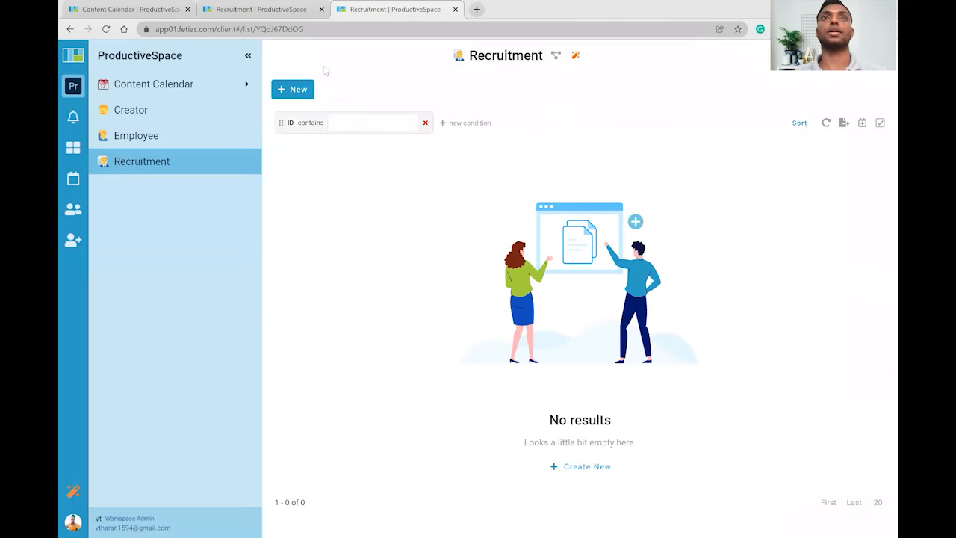
click(276, 8)
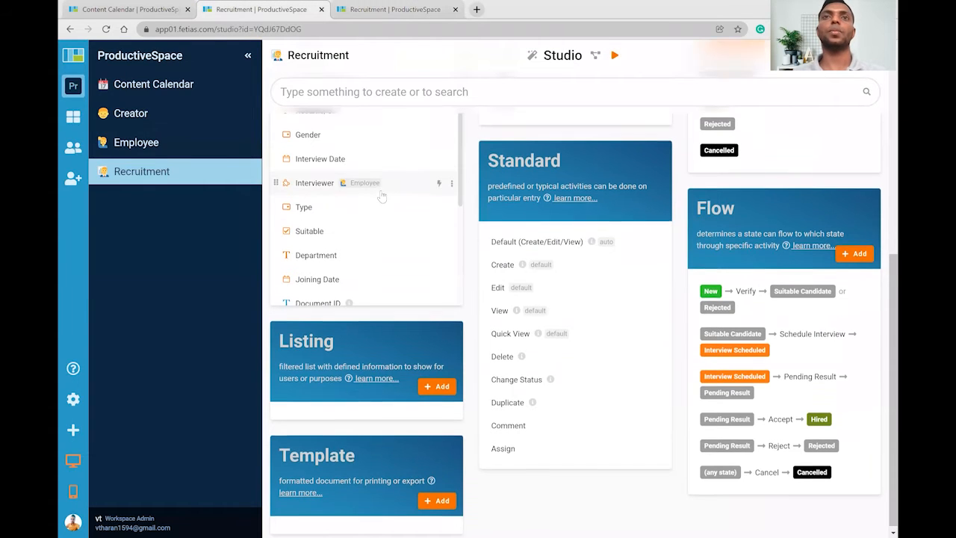
Start designing a custom Create form from the form settings.
scroll(387, 209, up, 2)
scroll(386, 209, up, 1)
scroll(534, 212, down, 3)
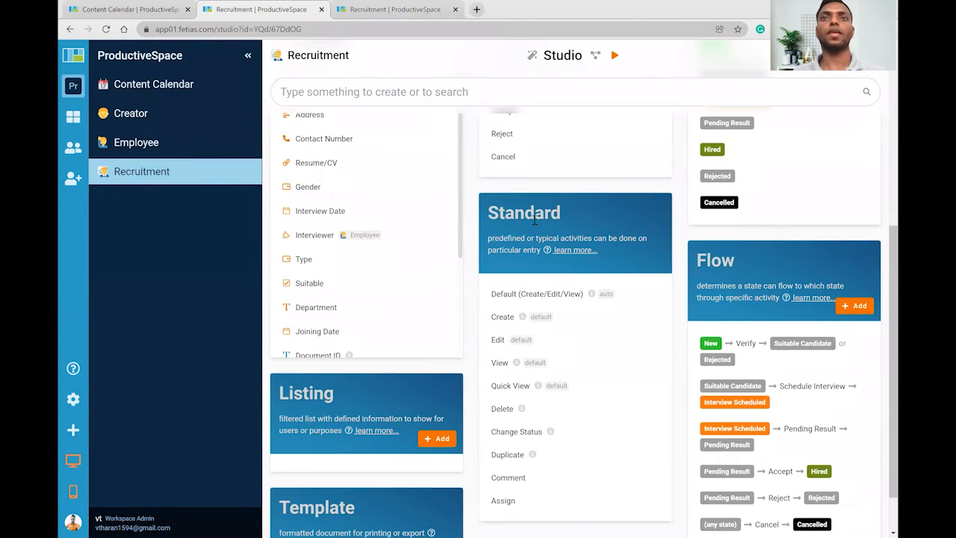
scroll(567, 246, up, 1)
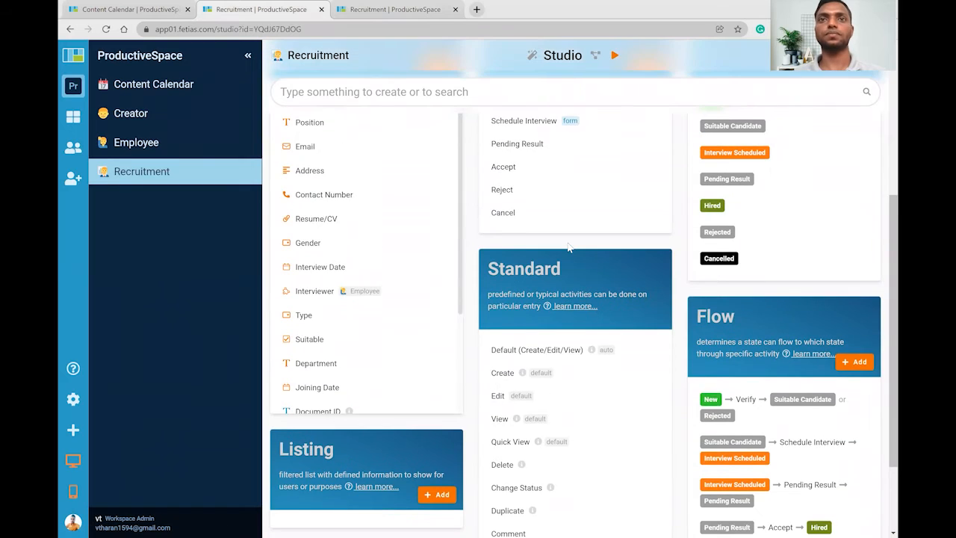
scroll(567, 246, up, 2)
scroll(565, 313, down, 4)
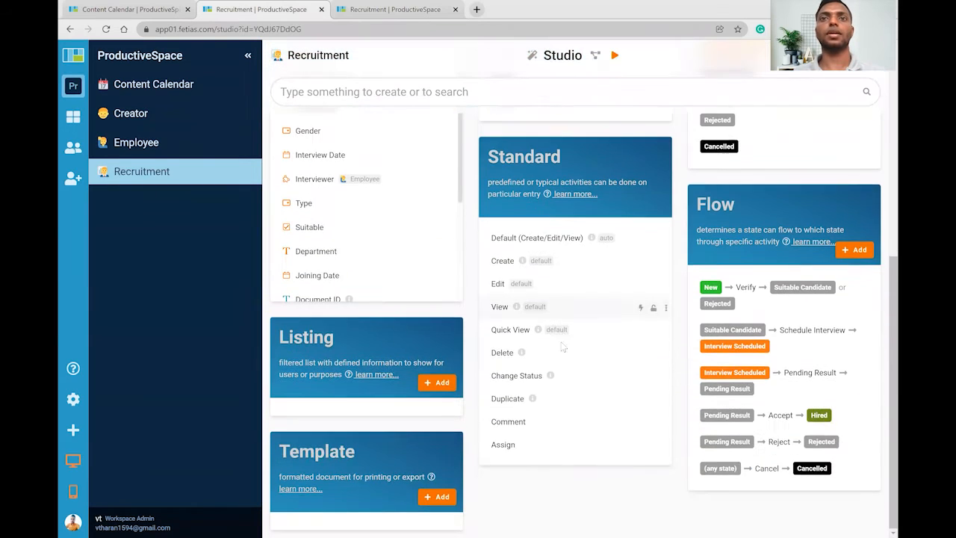
click(504, 263)
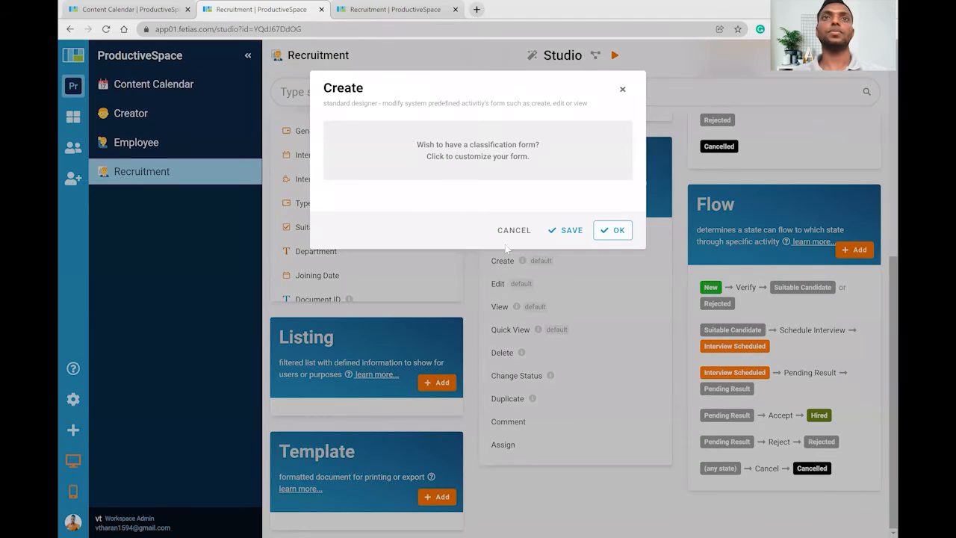
click(487, 150)
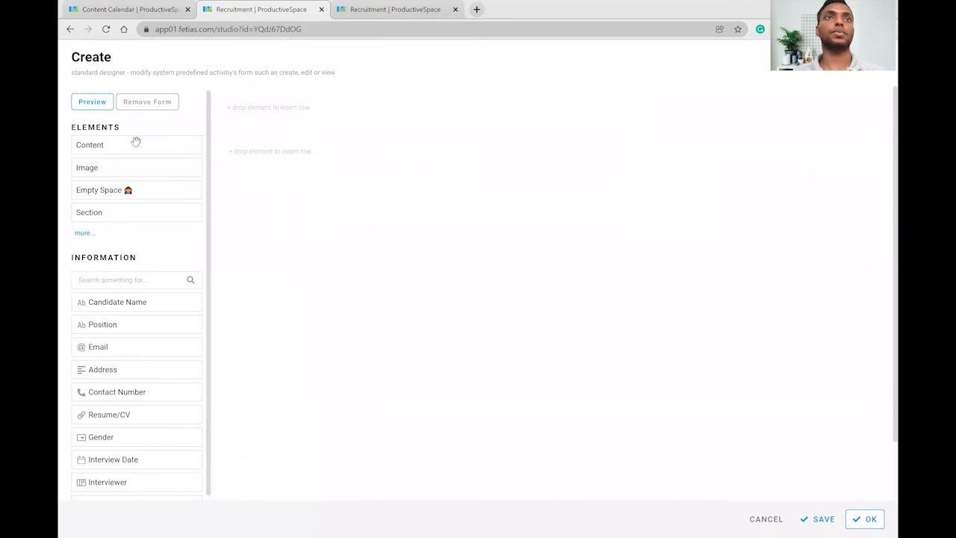
scroll(133, 169, down, 1)
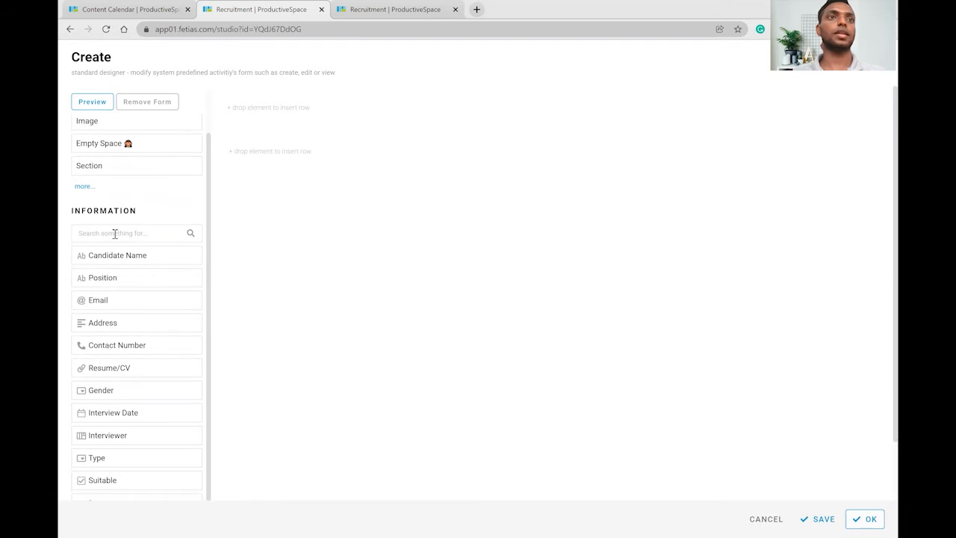
Lay out Candidate Name, Position, Email, Address and Contact Number on the Create form.
drag(251, 147, 250, 115)
drag(102, 277, 686, 124)
drag(128, 299, 335, 160)
drag(108, 325, 236, 228)
drag(119, 342, 589, 188)
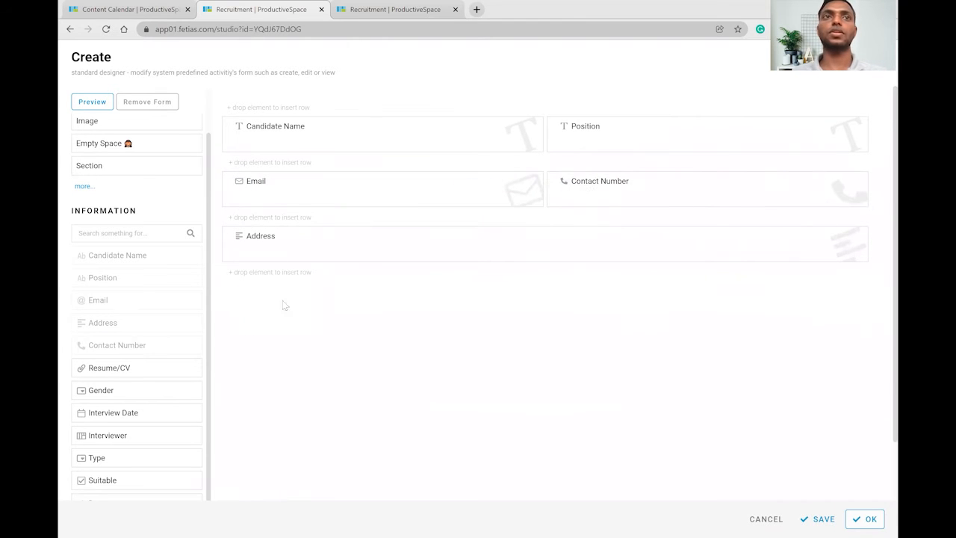
Add Resume/CV as a row below Address and place Gender beside Address.
drag(120, 367, 307, 271)
drag(171, 385, 669, 243)
scroll(131, 323, down, 1)
scroll(132, 323, down, 2)
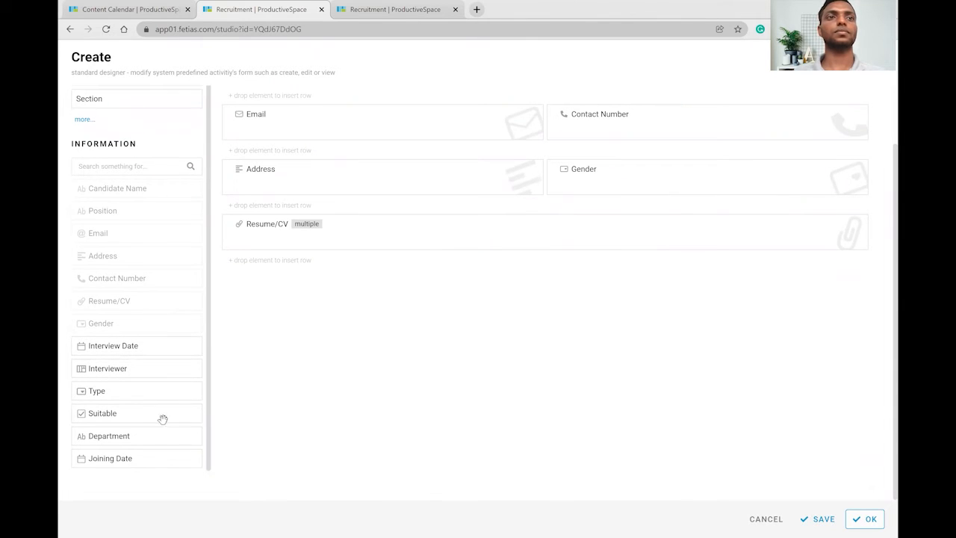
scroll(158, 386, up, 1)
scroll(158, 386, down, 1)
scroll(158, 385, up, 1)
scroll(307, 330, up, 2)
mouse_move(317, 131)
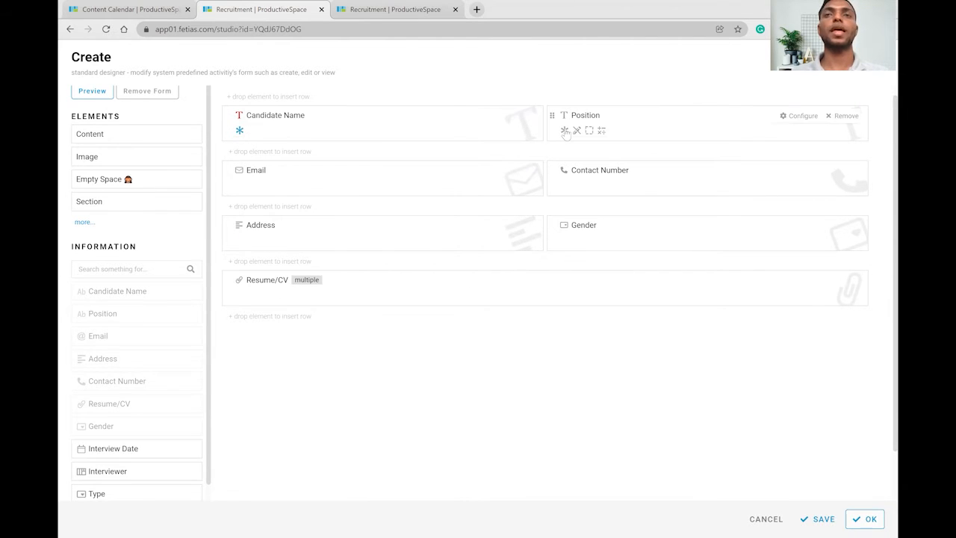
Make Position, Contact Number and Resume/CV required, save with Ctrl+S, and show the Recruitment list.
click(566, 131)
click(565, 185)
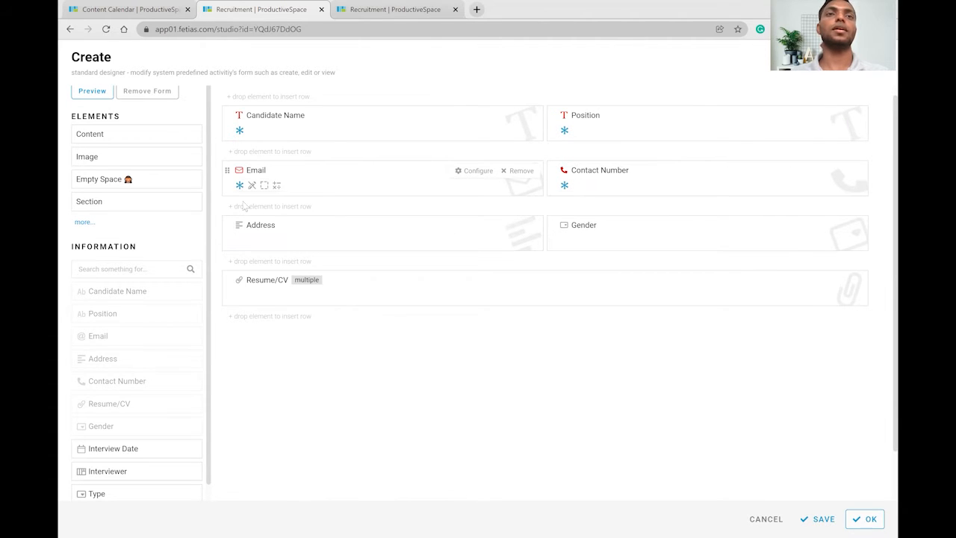
click(240, 296)
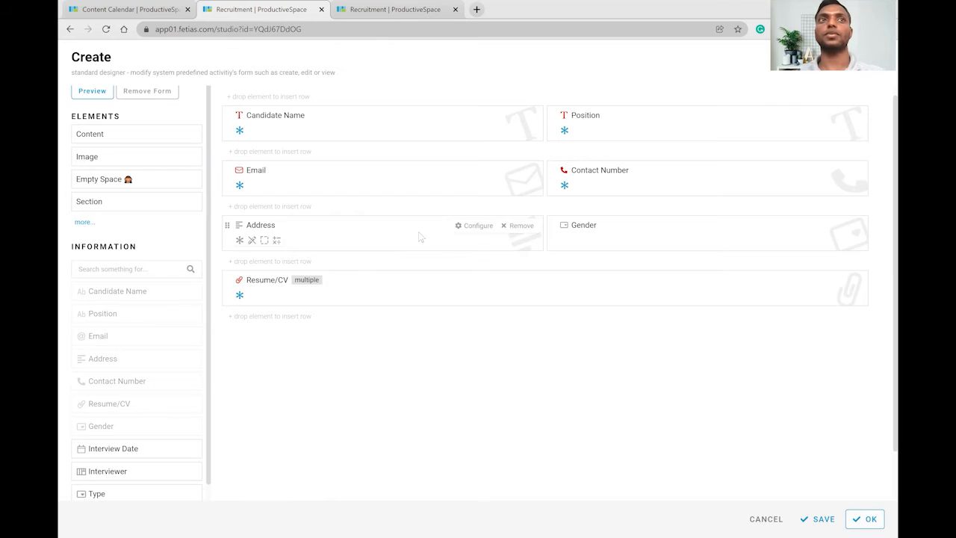
key(ctrl+s)
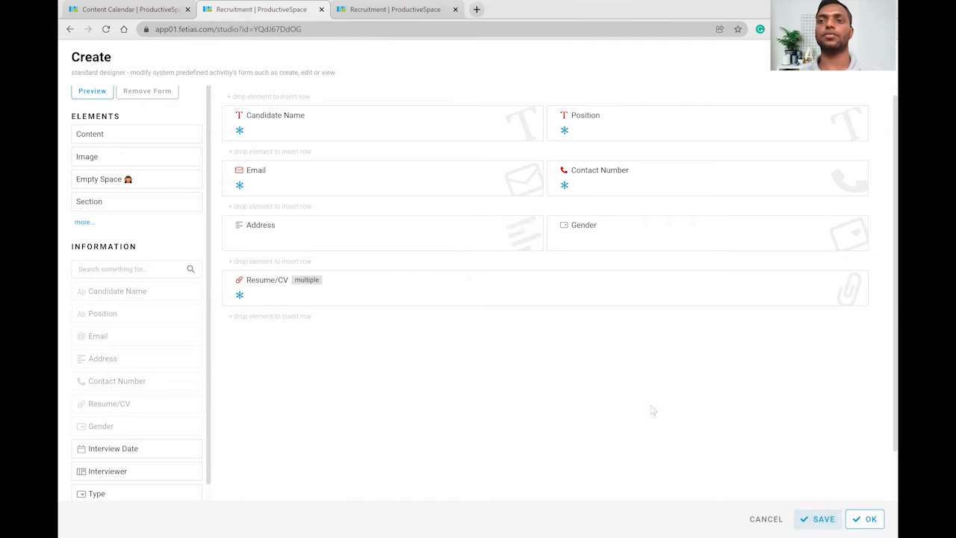
click(392, 8)
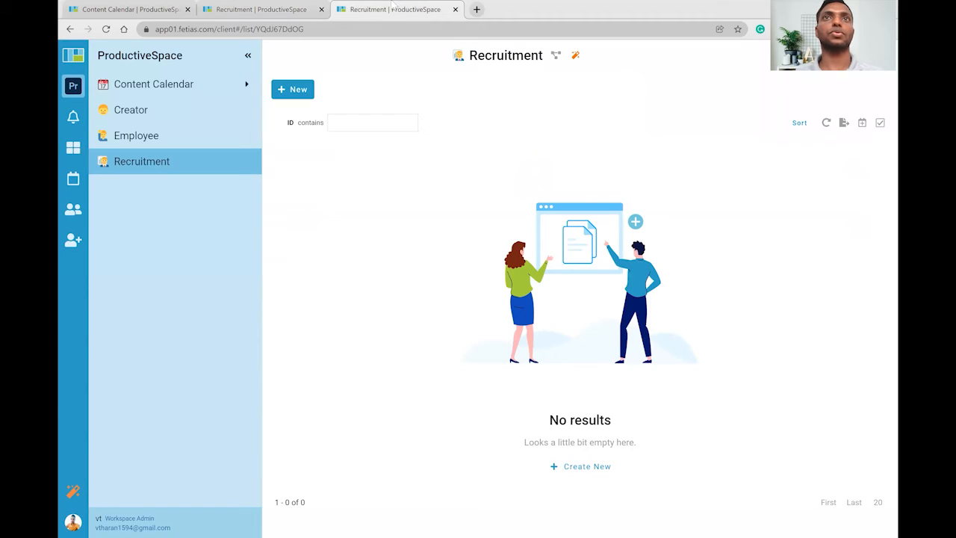
Submit a blank Recruitment entry to confirm required-field errors, discard it, and close the designer with OK.
click(292, 90)
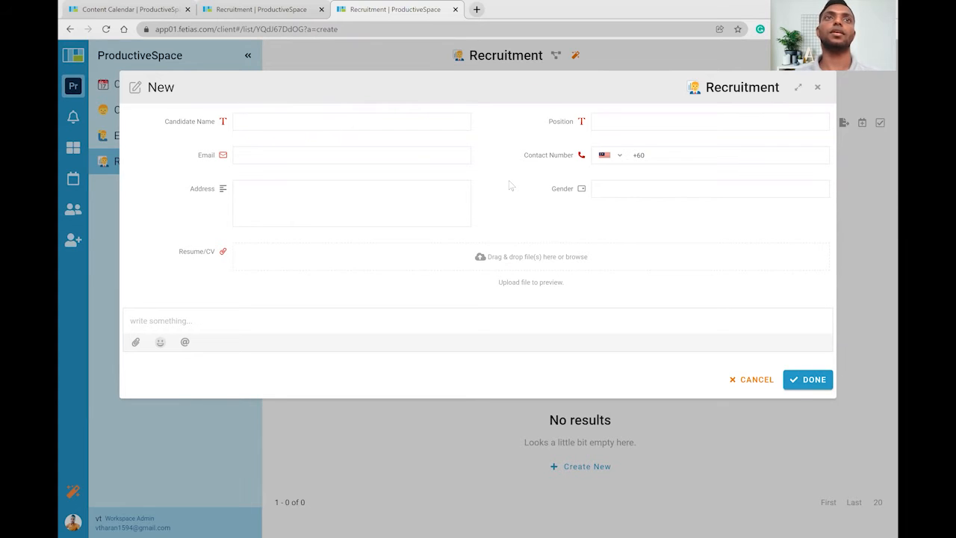
click(254, 8)
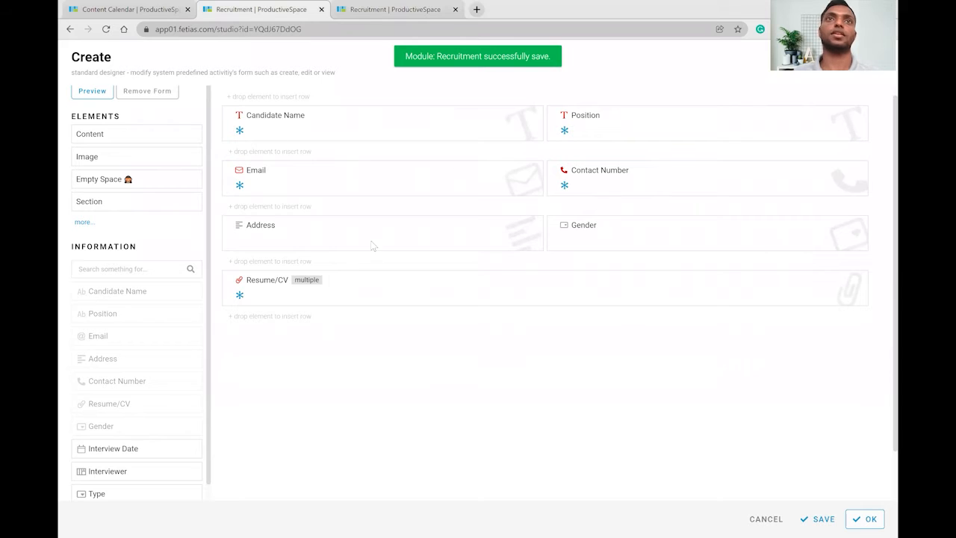
key(ctrl+Tab)
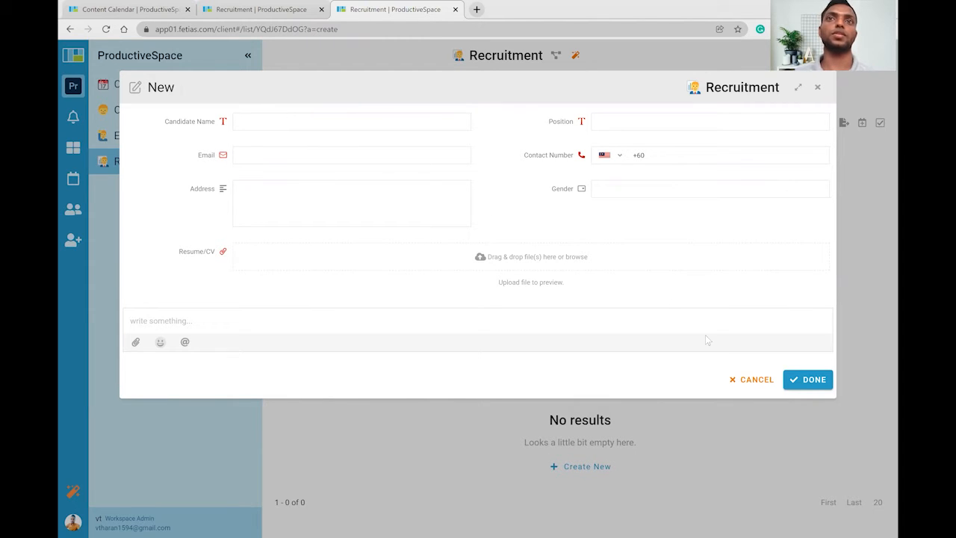
click(808, 379)
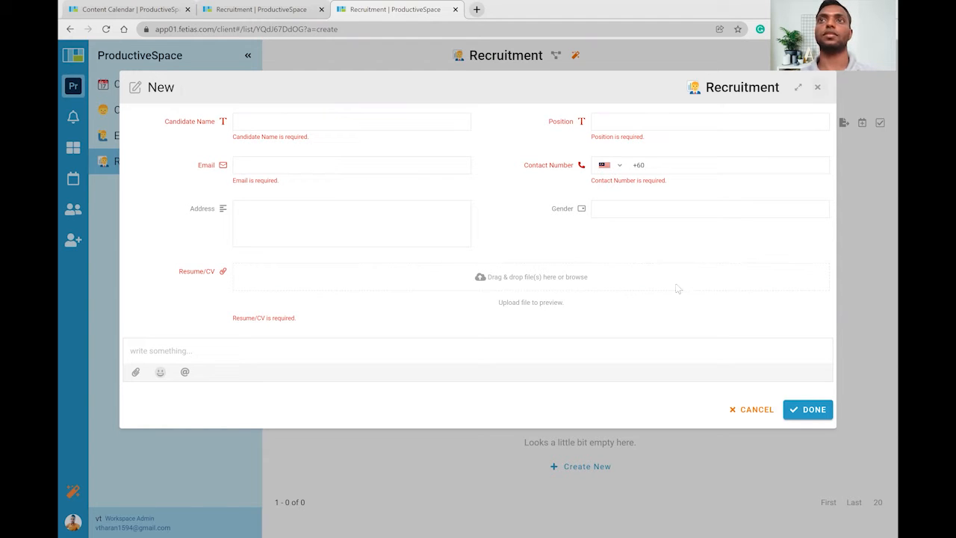
key(Escape)
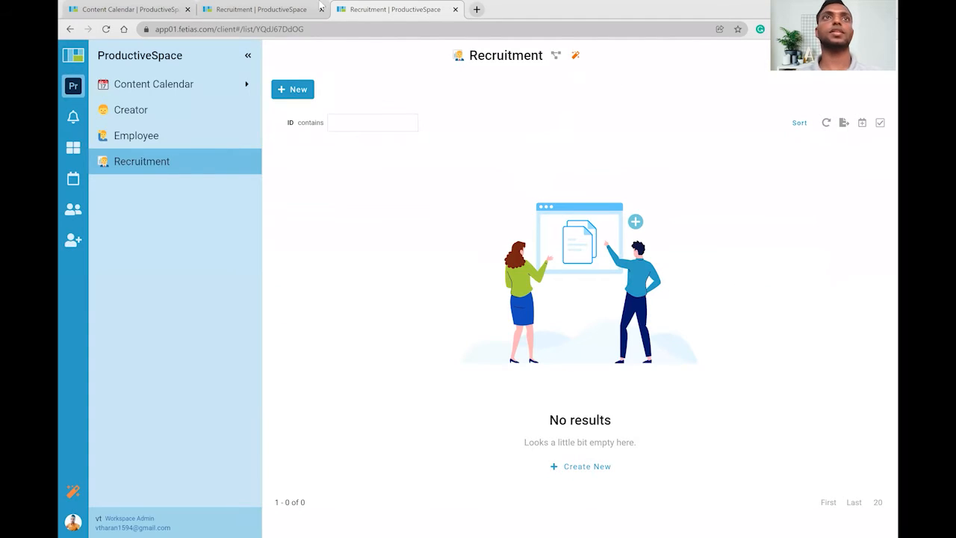
click(308, 6)
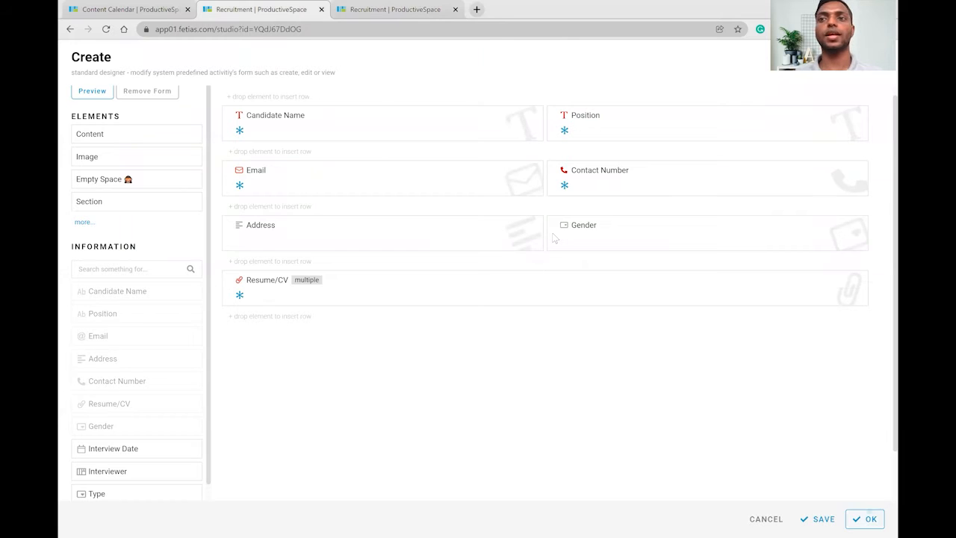
click(865, 518)
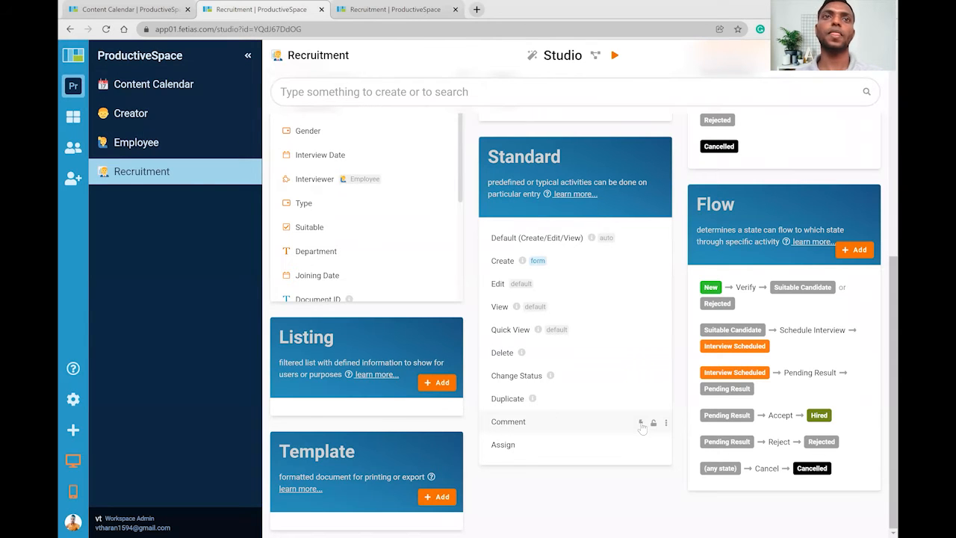
scroll(617, 385, up, 3)
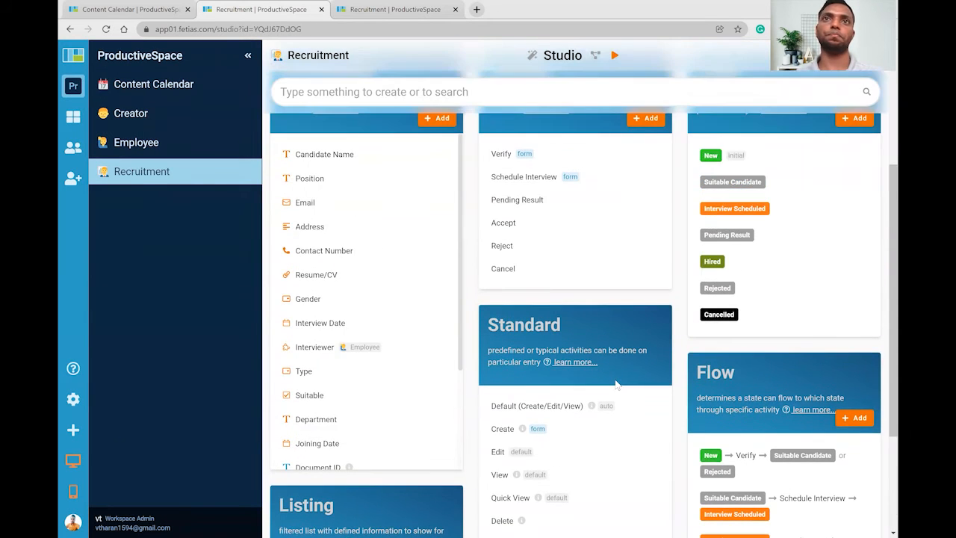
scroll(615, 378, up, 1)
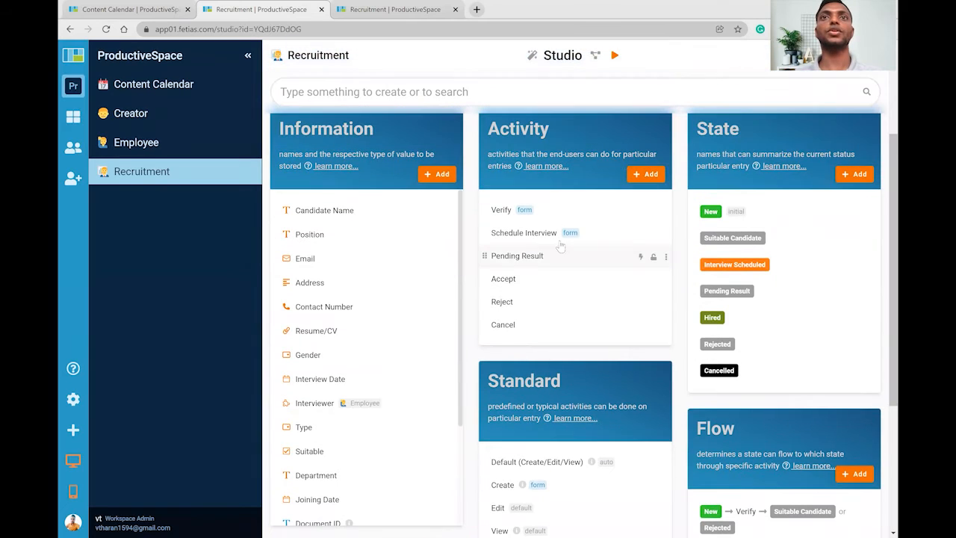
click(502, 212)
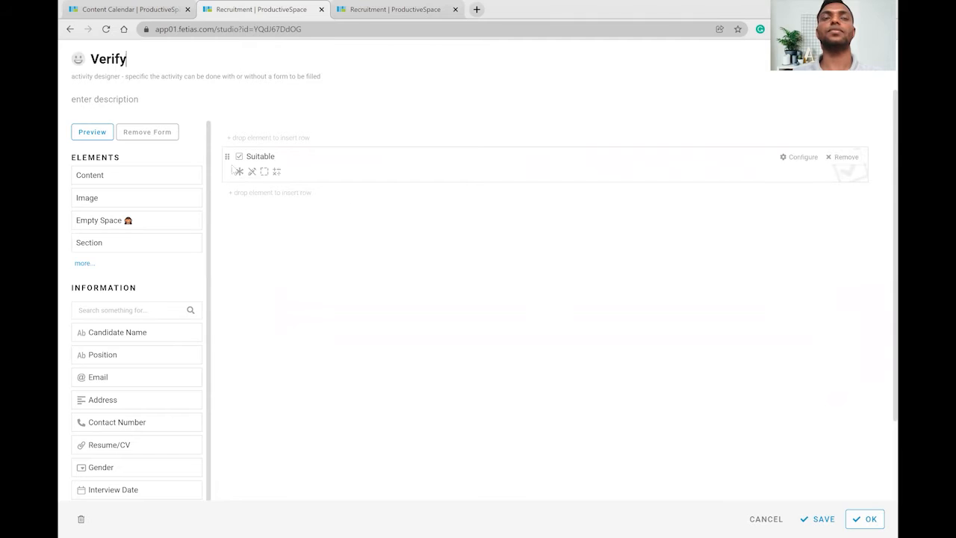
mouse_move(274, 158)
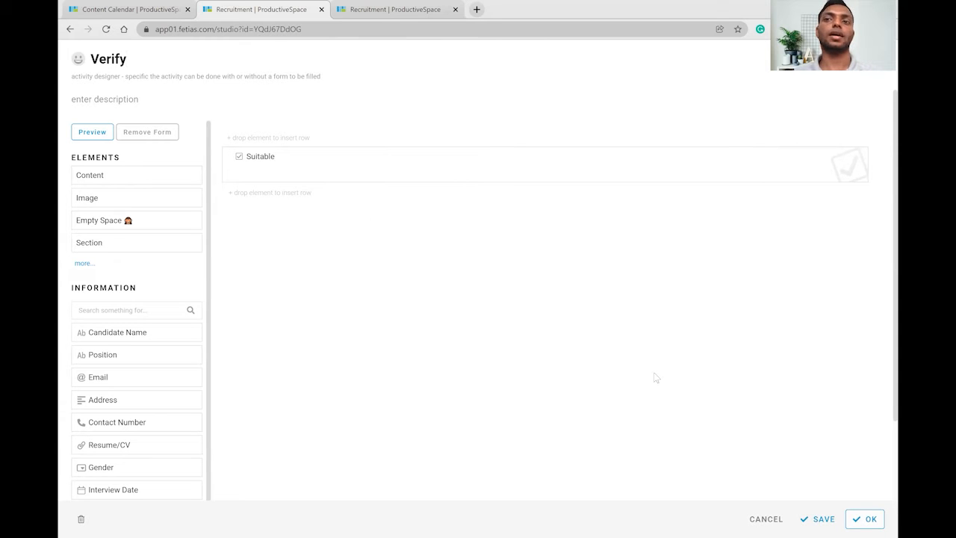
key(Escape)
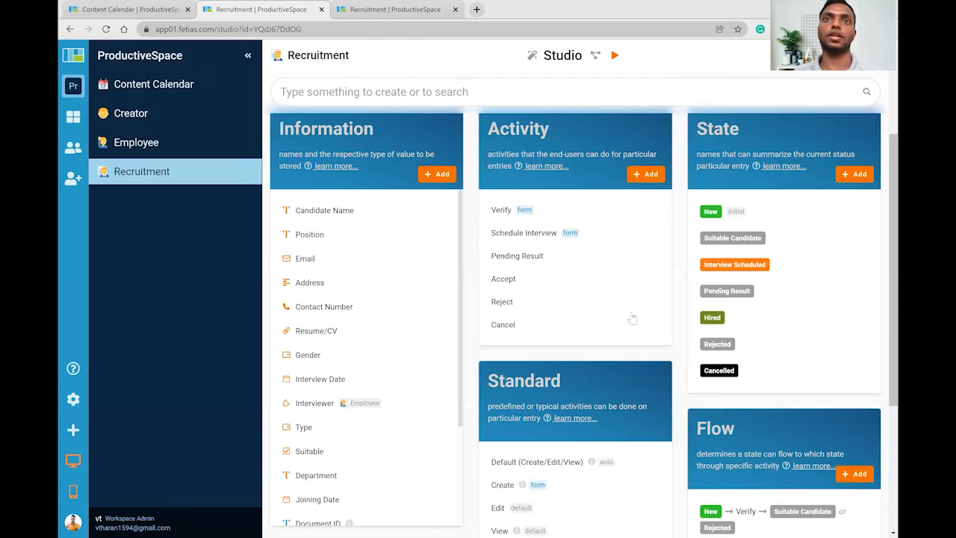
Design the Create/Edit/View form, adding a section titled 'Candidate Details'.
scroll(622, 308, down, 1)
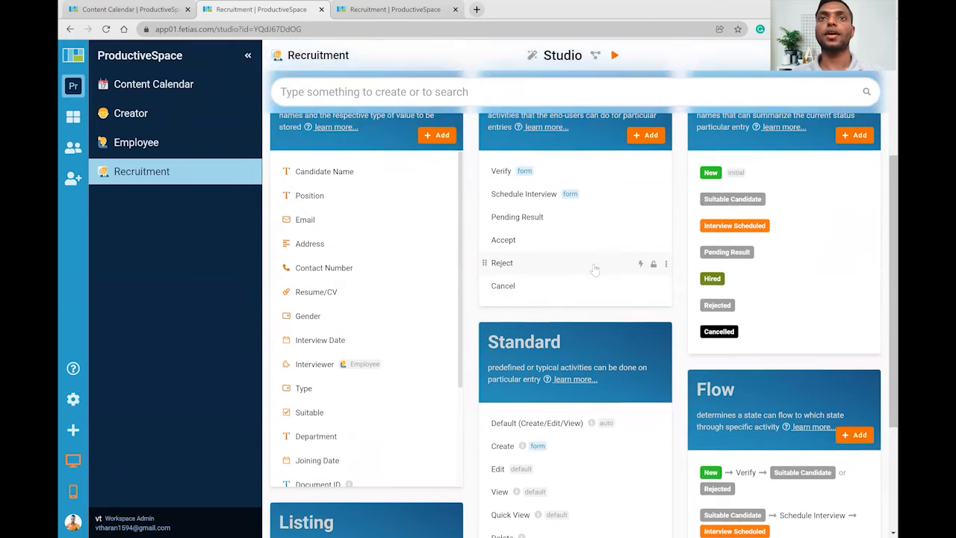
scroll(665, 334, down, 2)
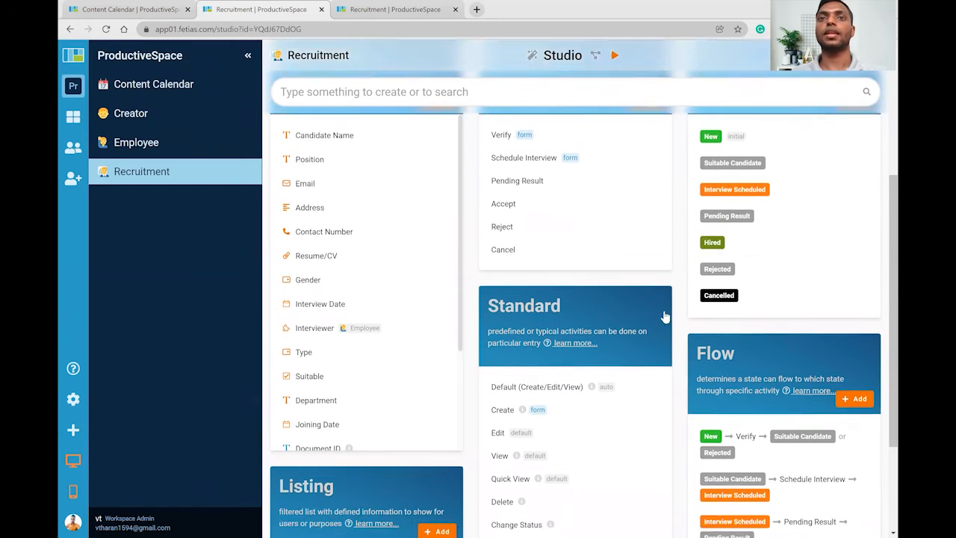
scroll(635, 322, down, 1)
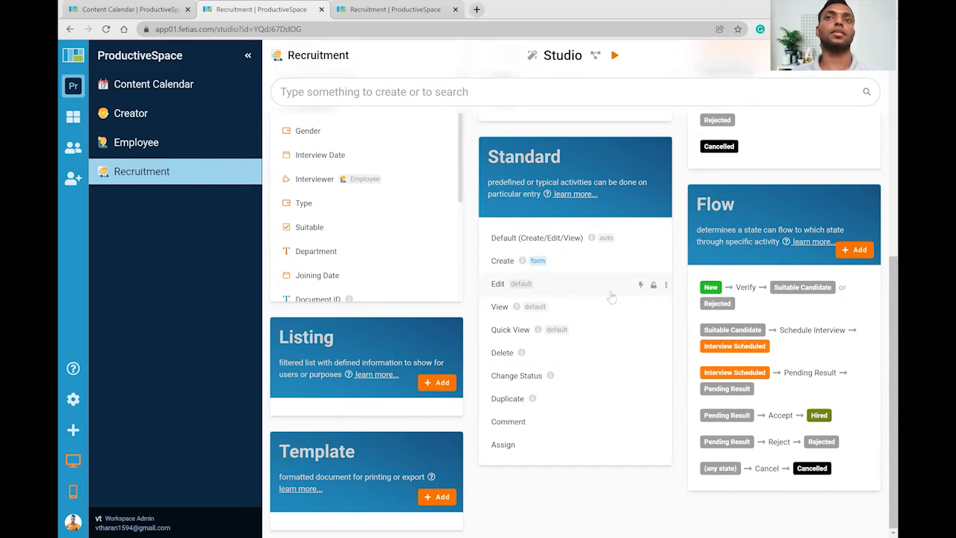
click(544, 245)
click(487, 164)
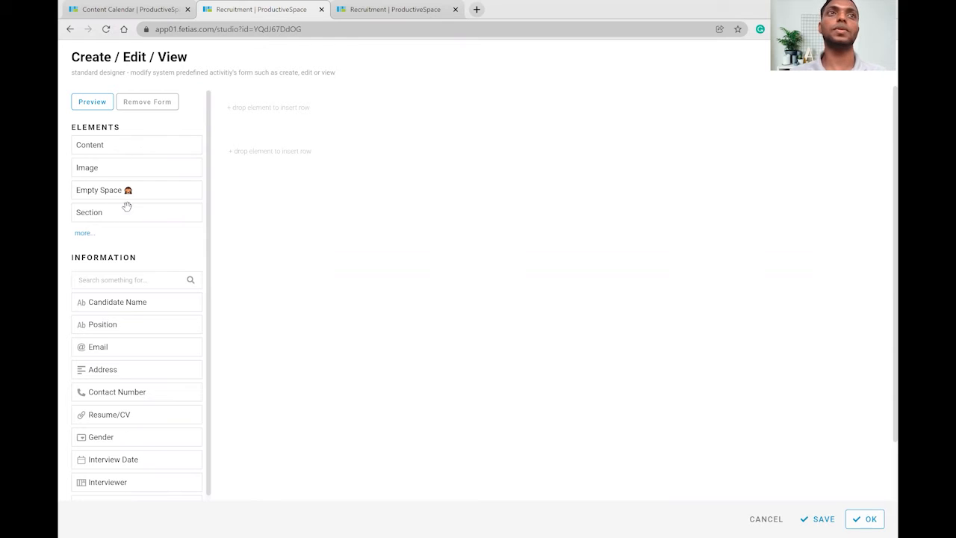
drag(105, 215, 305, 133)
click(252, 145)
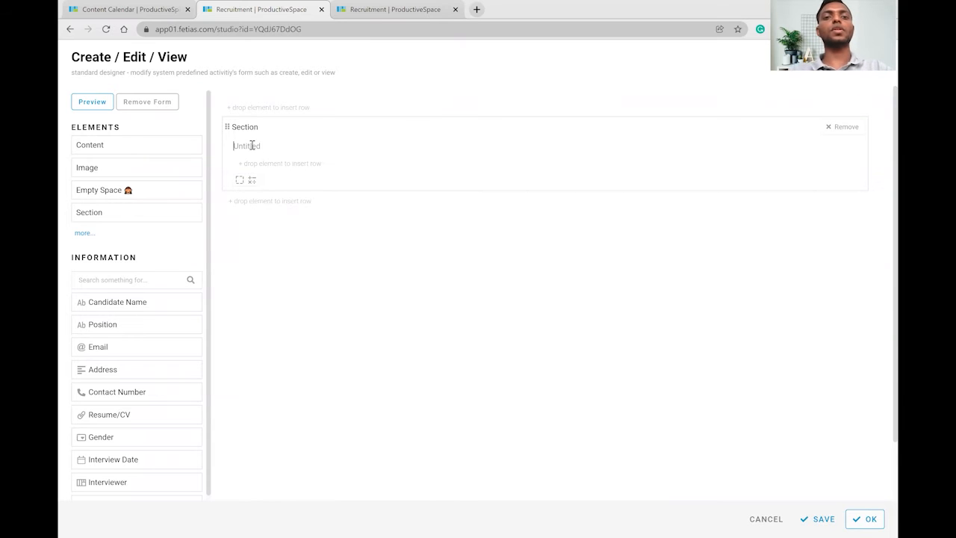
text(Can)
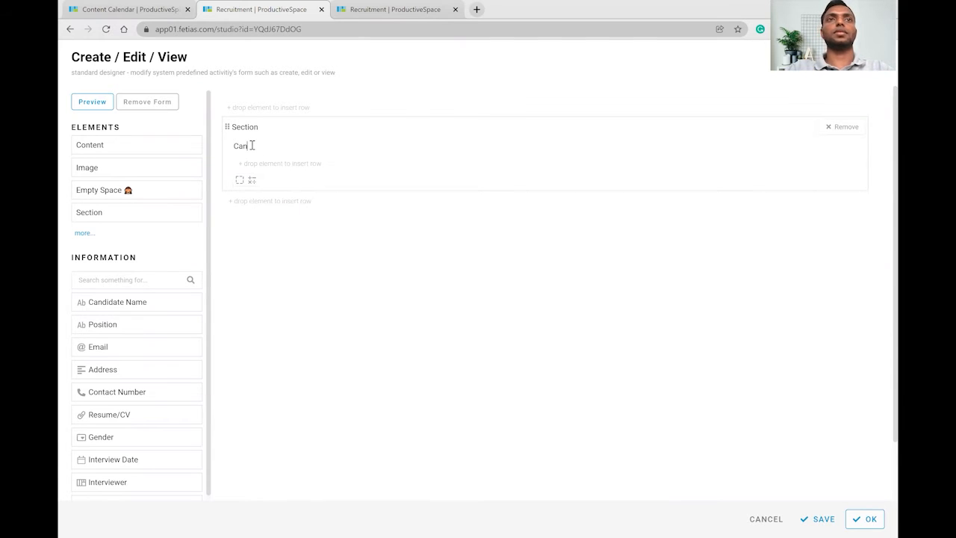
text(didate De)
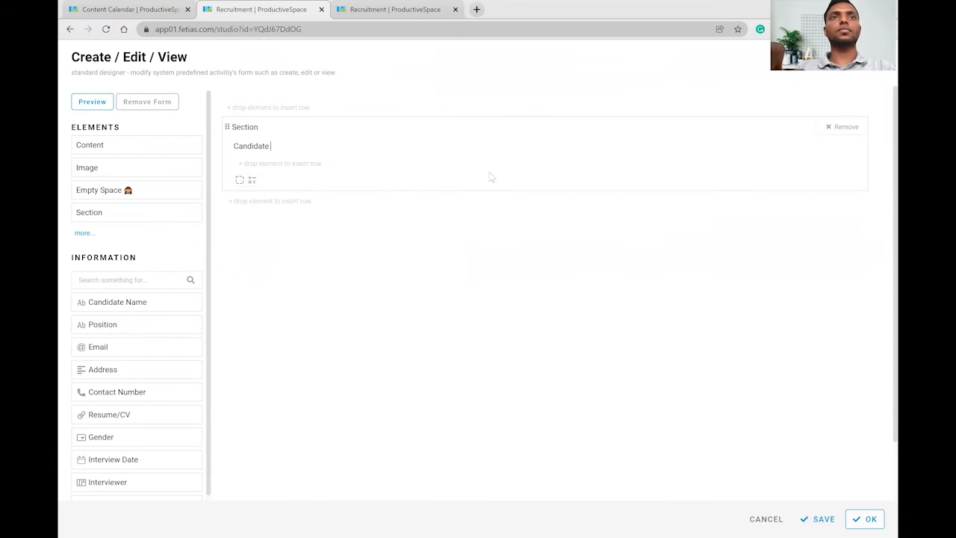
text(tails)
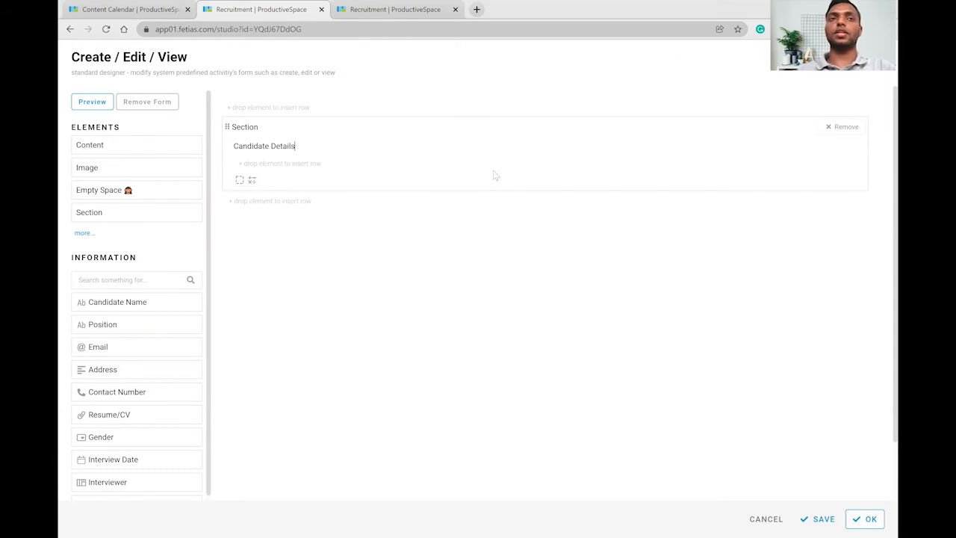
Place Candidate Name, Position, Email, Address and Contact Number inside the Candidate Details section.
scroll(172, 314, down, 1)
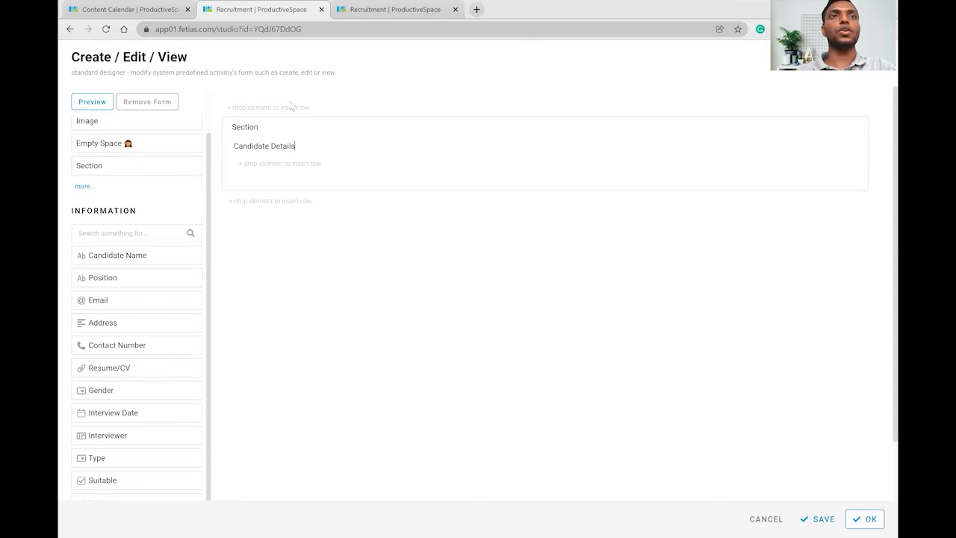
drag(116, 252, 532, 181)
drag(111, 277, 631, 184)
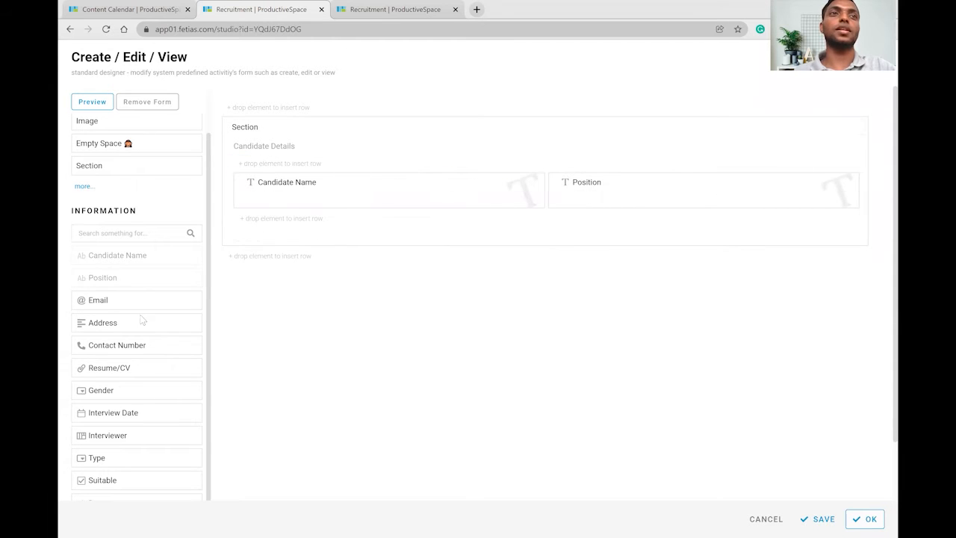
drag(126, 303, 343, 222)
drag(117, 322, 327, 272)
drag(138, 345, 647, 258)
Add Resume/CV and Gender to the section, then drop a new section below the fields.
scroll(119, 328, down, 1)
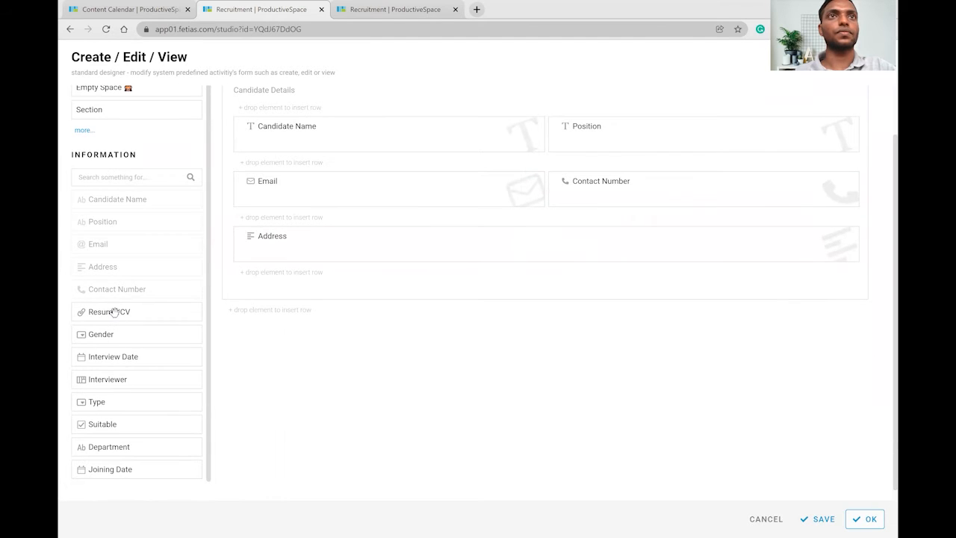
drag(113, 311, 256, 288)
scroll(147, 312, down, 1)
mouse_move(117, 333)
mouse_down()
mouse_move(247, 299)
mouse_move(301, 301)
mouse_up()
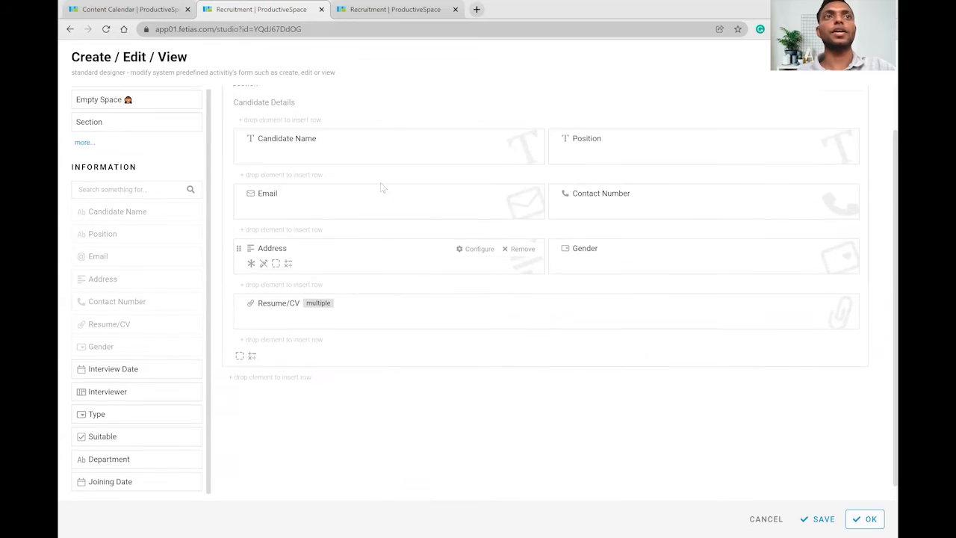
scroll(380, 187, up, 1)
scroll(371, 199, down, 1)
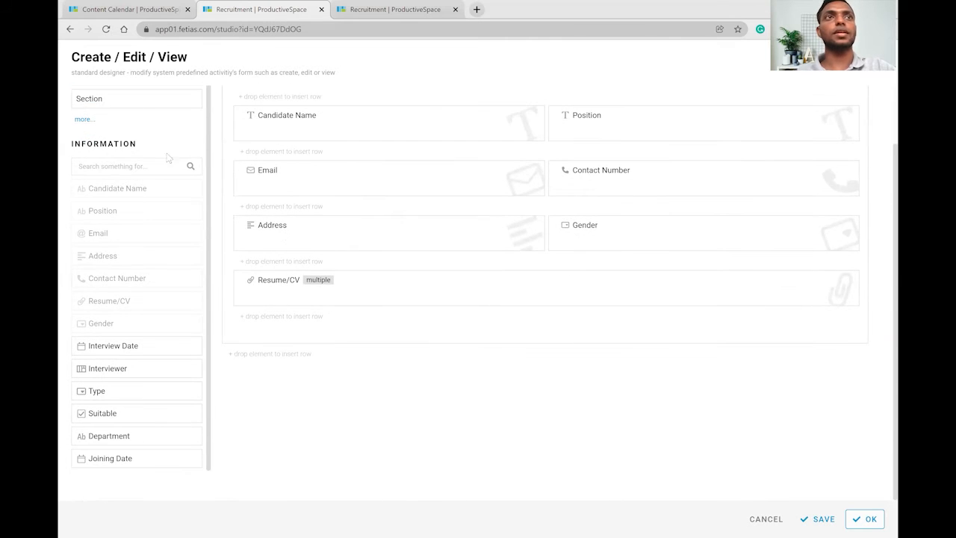
drag(131, 92, 302, 372)
Title the new section 'Interview Details' and add Interview Date beside Interviewer.
click(258, 391)
text(Interview D)
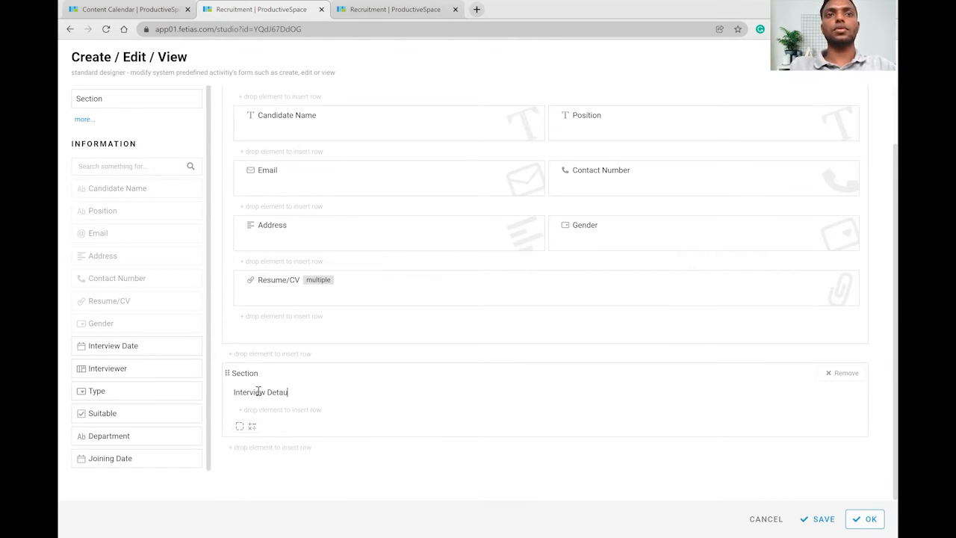
text(etails)
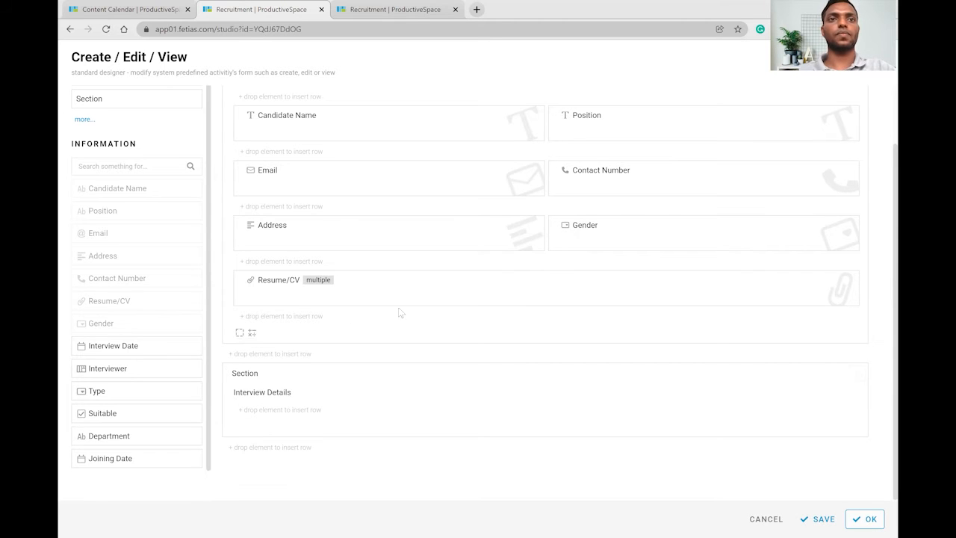
scroll(327, 324, up, 1)
scroll(327, 324, down, 1)
drag(133, 345, 519, 425)
drag(136, 370, 609, 451)
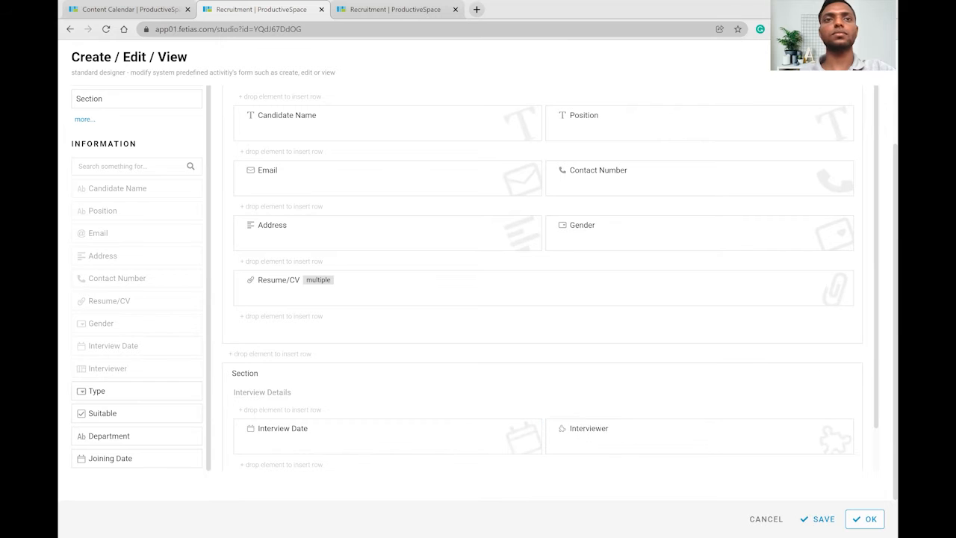
Add the Type field below Interview Date and drop a third section at the bottom.
scroll(149, 389, up, 1)
scroll(334, 325, down, 1)
scroll(149, 392, down, 1)
drag(139, 391, 292, 415)
drag(459, 404, 573, 422)
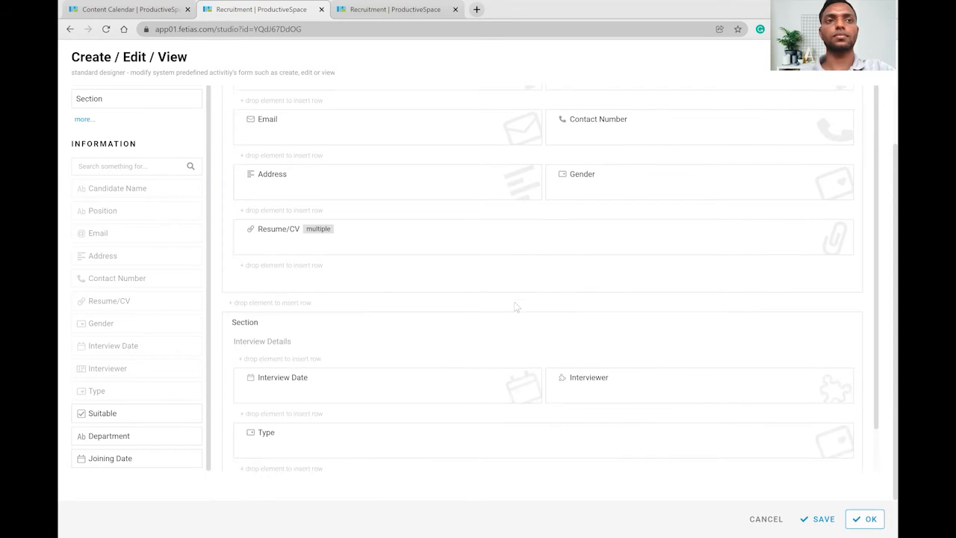
scroll(517, 301, down, 1)
scroll(516, 309, down, 1)
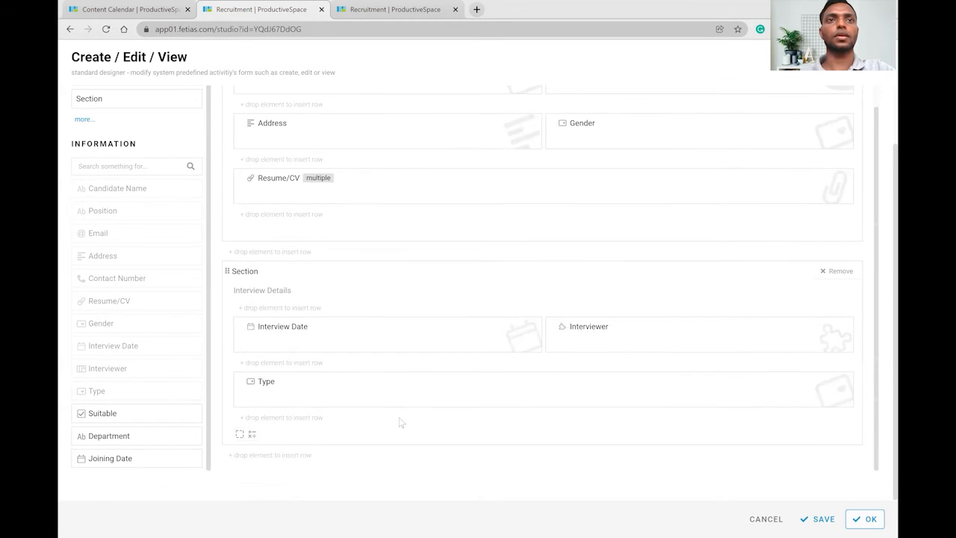
drag(144, 98, 283, 459)
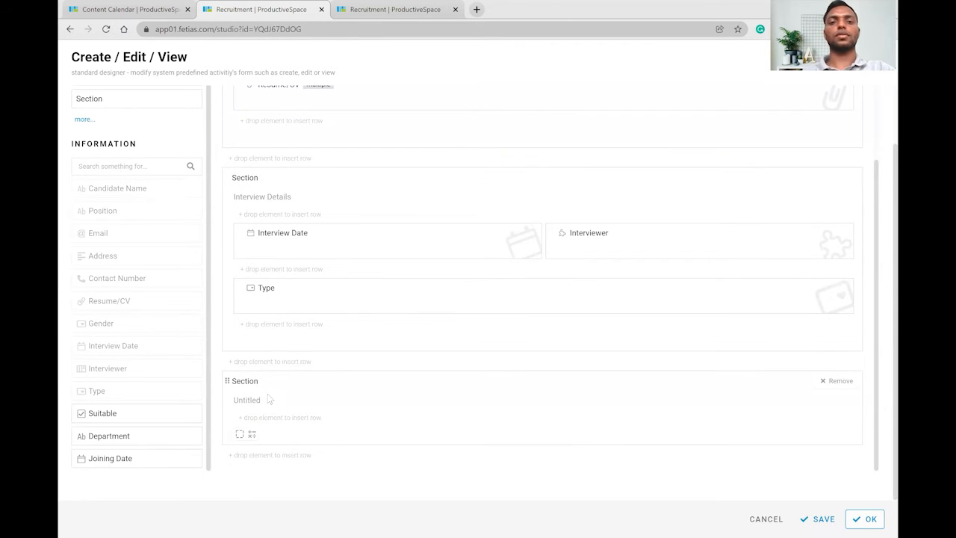
Title the last section 'Hiring Details' and place Department beside Joining Date in it.
text(Hi)
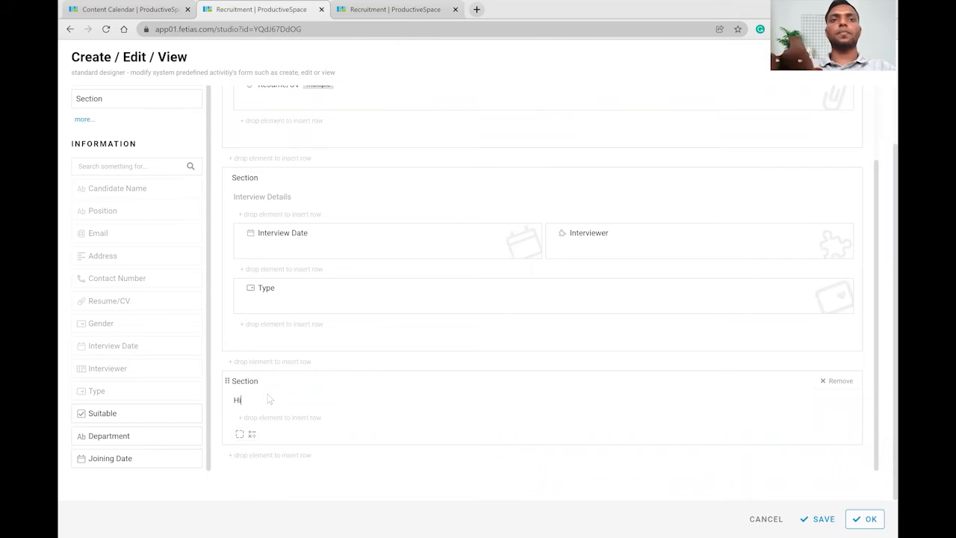
text(ring)
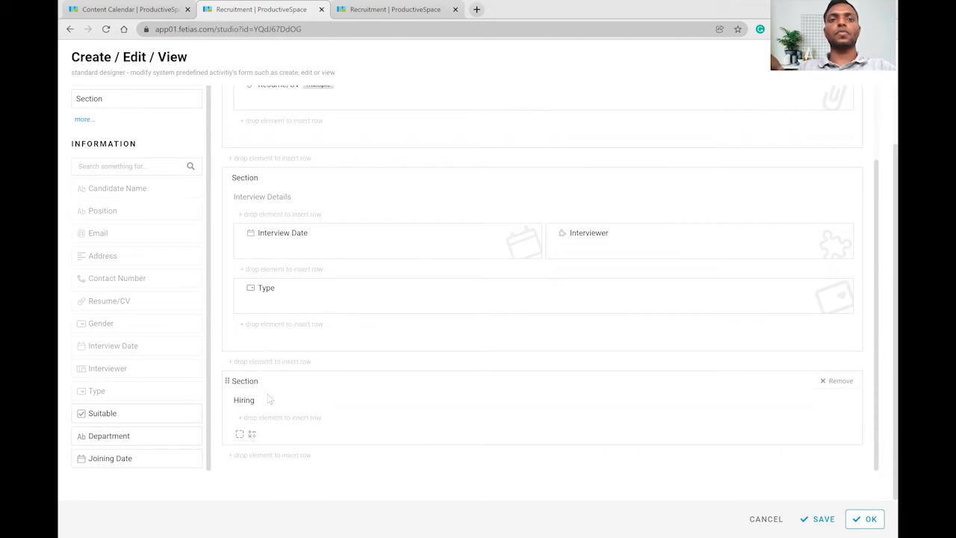
text( Detail)
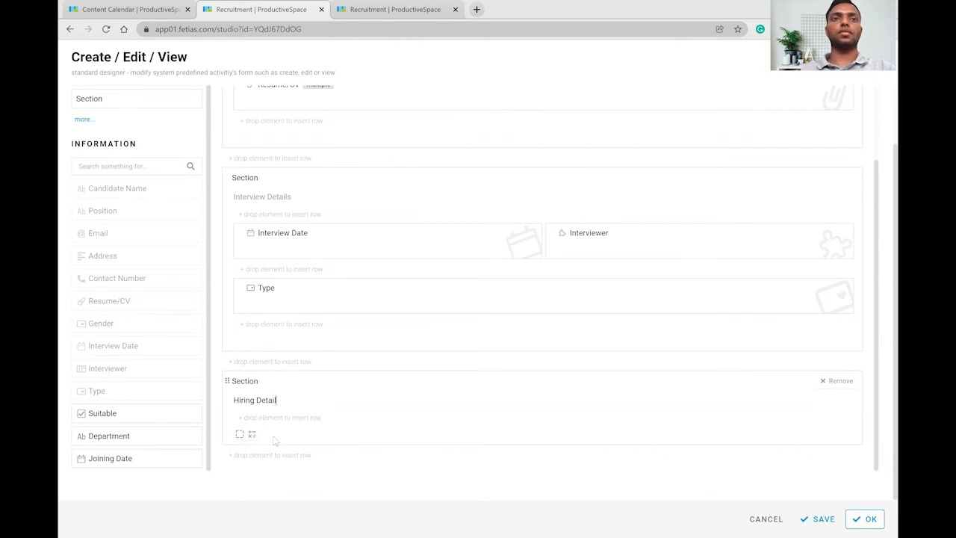
text(s)
drag(143, 435, 533, 419)
drag(152, 453, 634, 433)
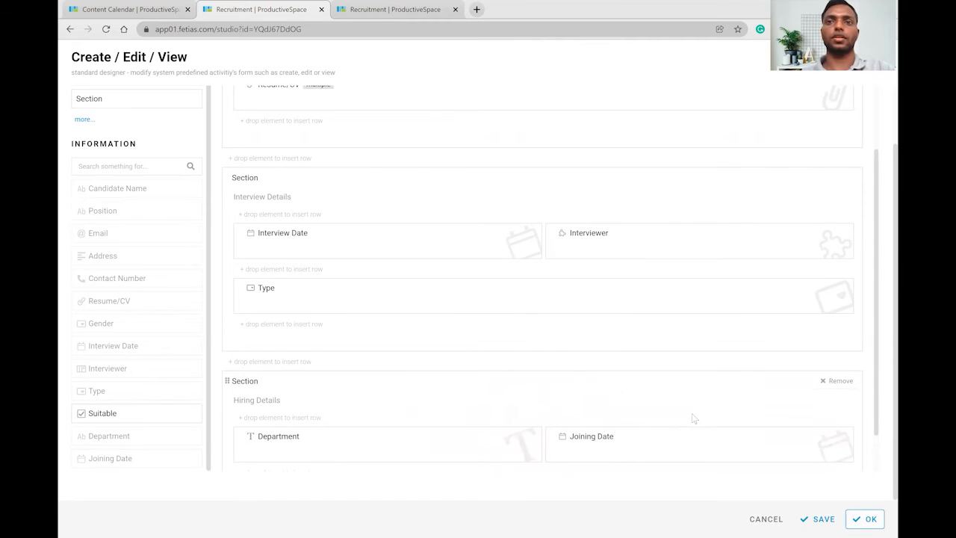
Save the form layout and bring up the empty Recruitment entries list.
click(817, 519)
click(865, 519)
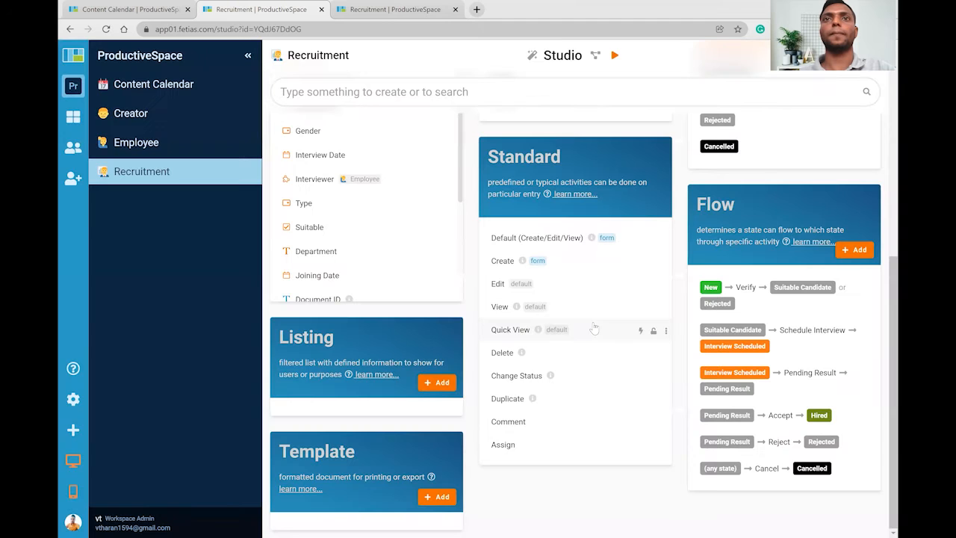
scroll(657, 218, up, 3)
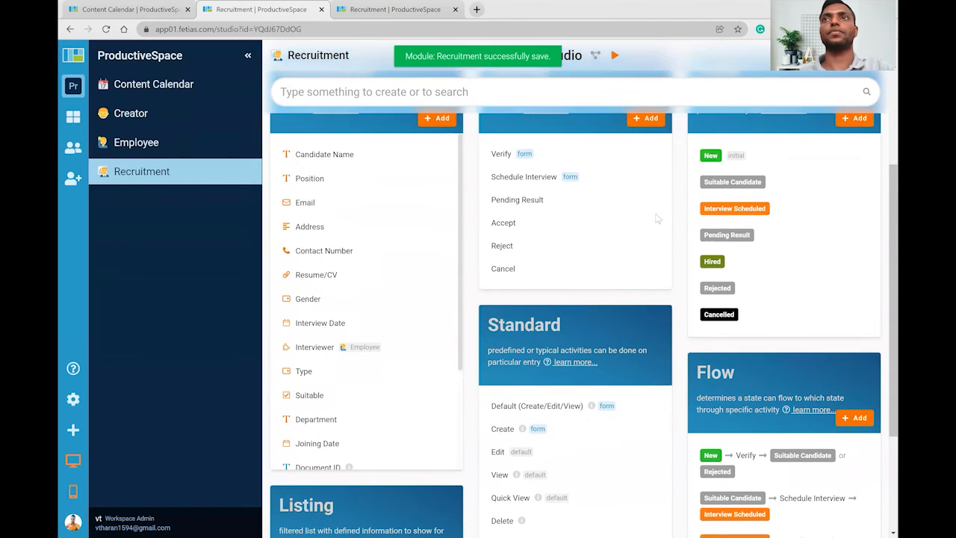
click(438, 14)
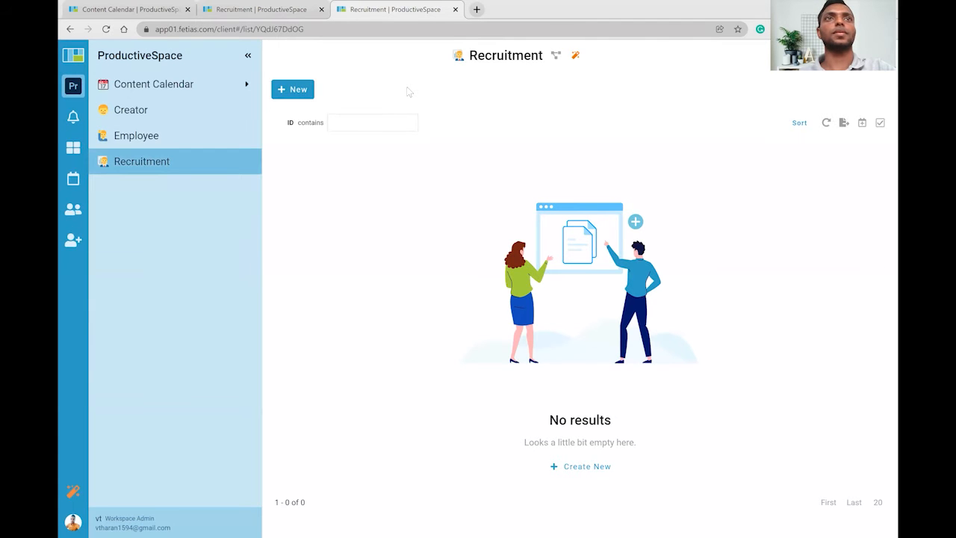
Start a new Recruitment entry with the candidate's name, MANAGER position, e-mail and contact number.
click(294, 90)
click(270, 124)
text(ROY)
key(Tab)
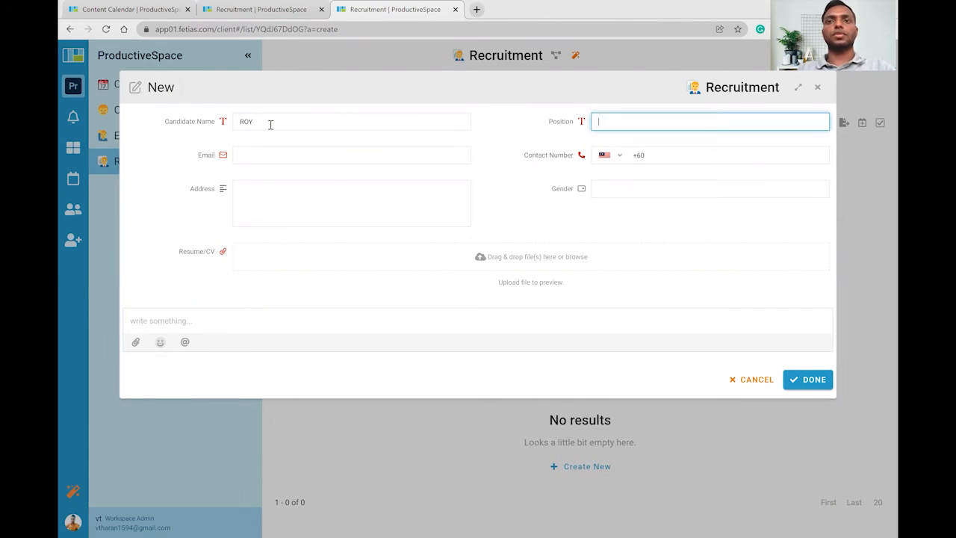
text(MANAGER)
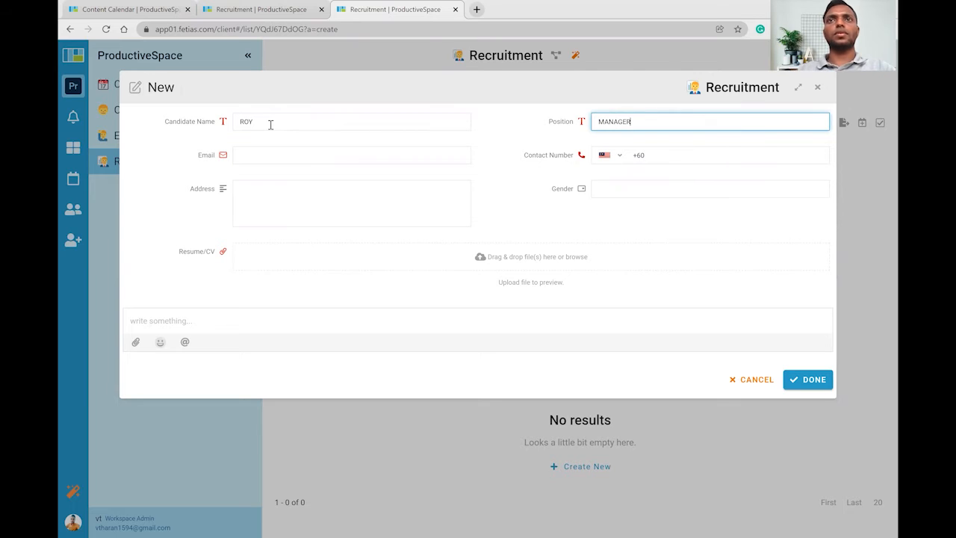
click(281, 154)
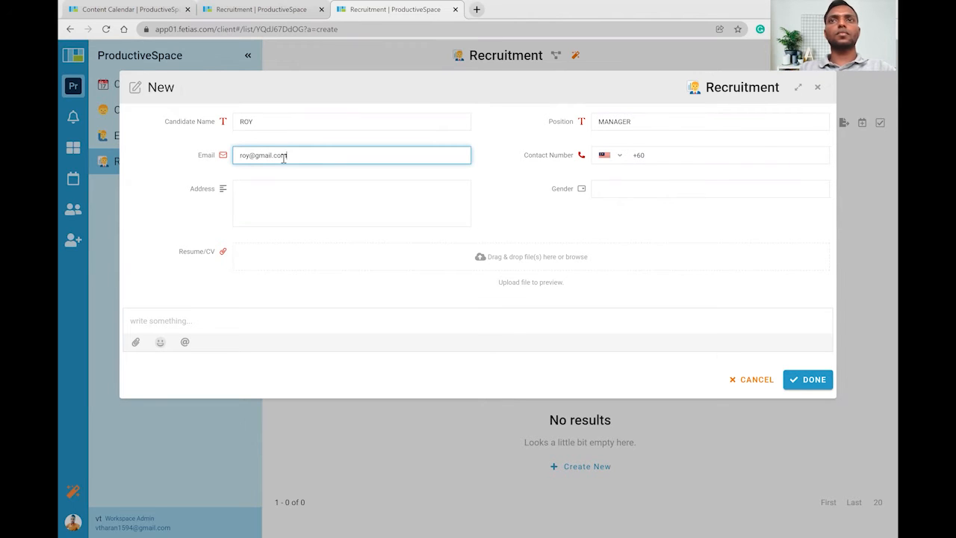
key(Tab)
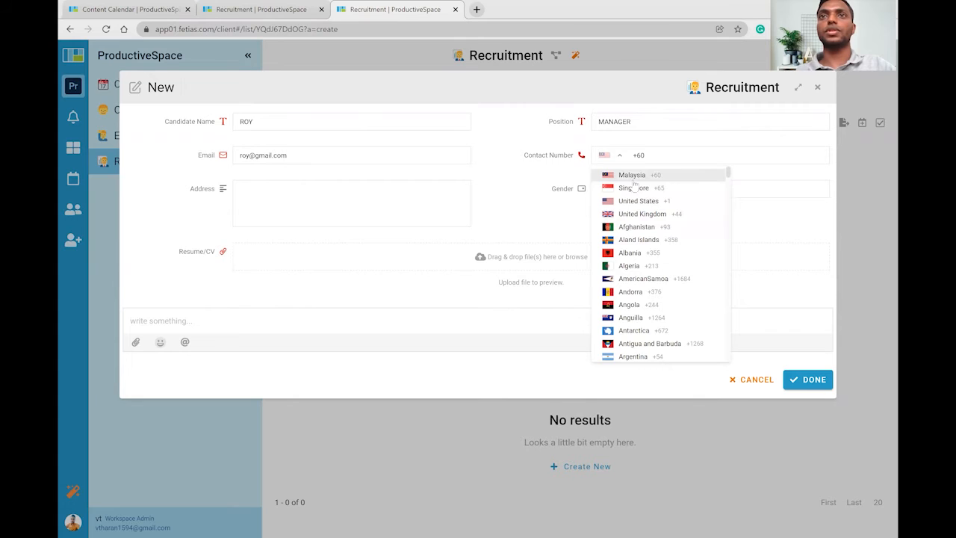
click(685, 158)
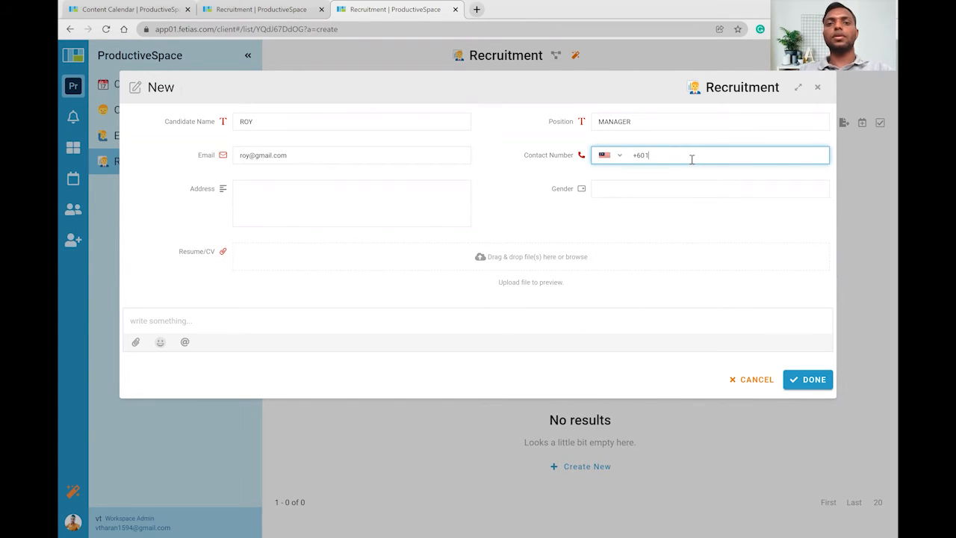
text(1 234 34 554)
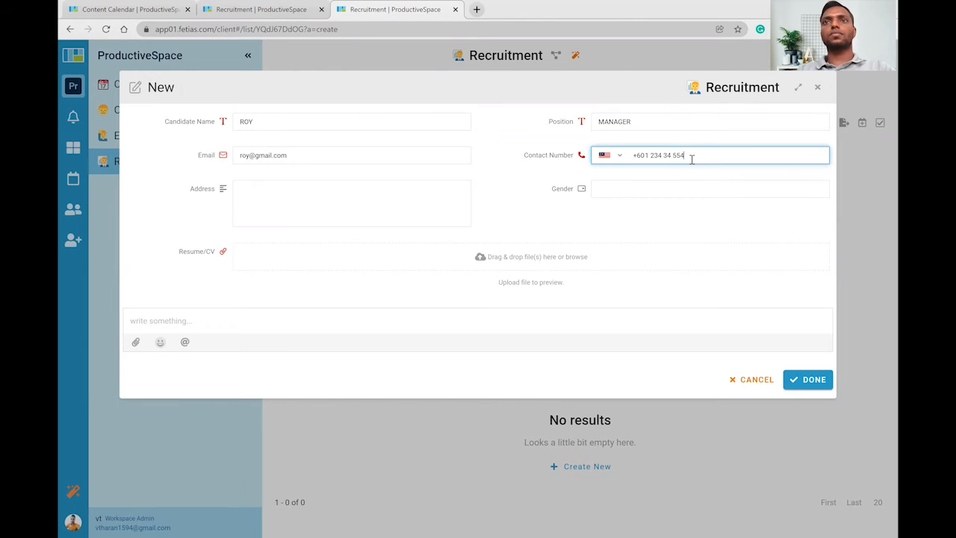
Set gender to Male, attach the résumé PDF from Downloads, and submit the entry.
click(629, 192)
click(621, 211)
click(378, 263)
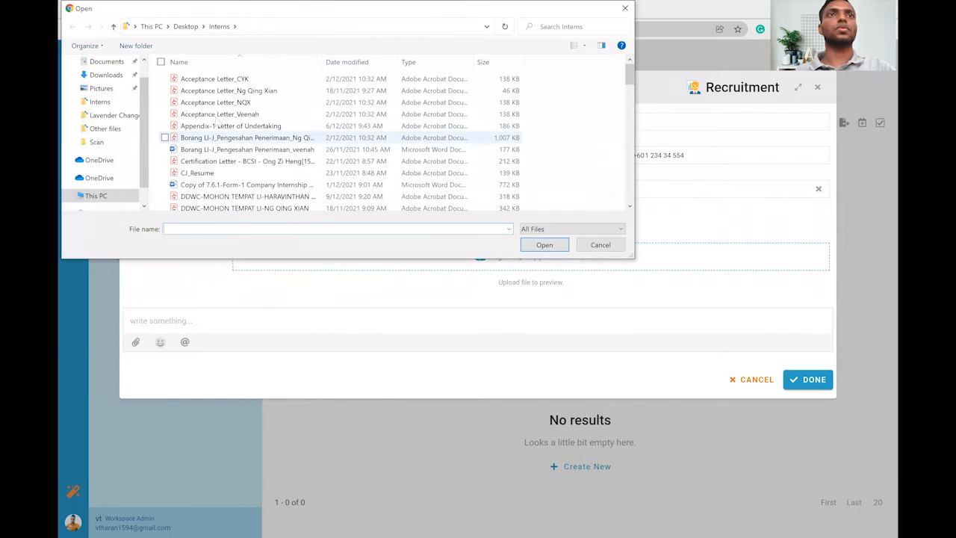
scroll(246, 127, down, 1)
click(106, 75)
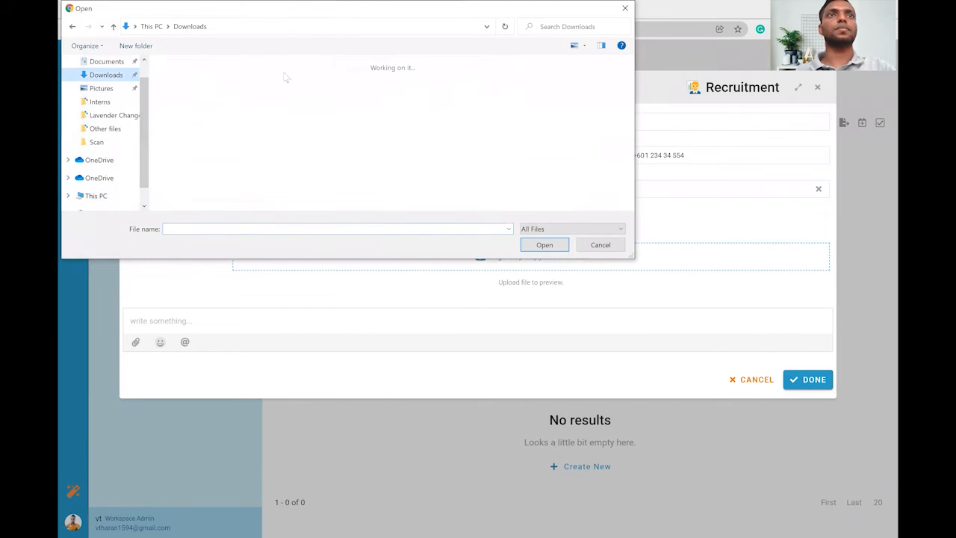
click(266, 134)
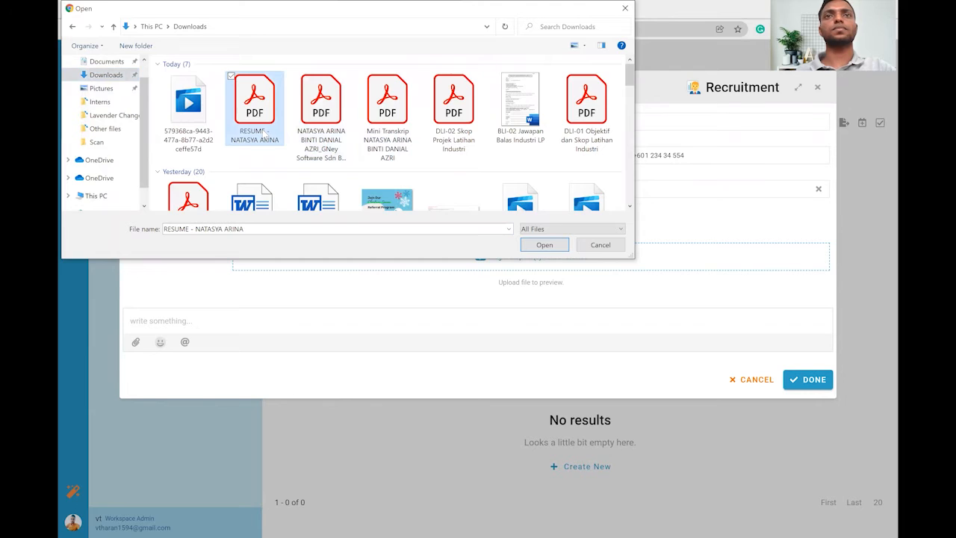
key(Return)
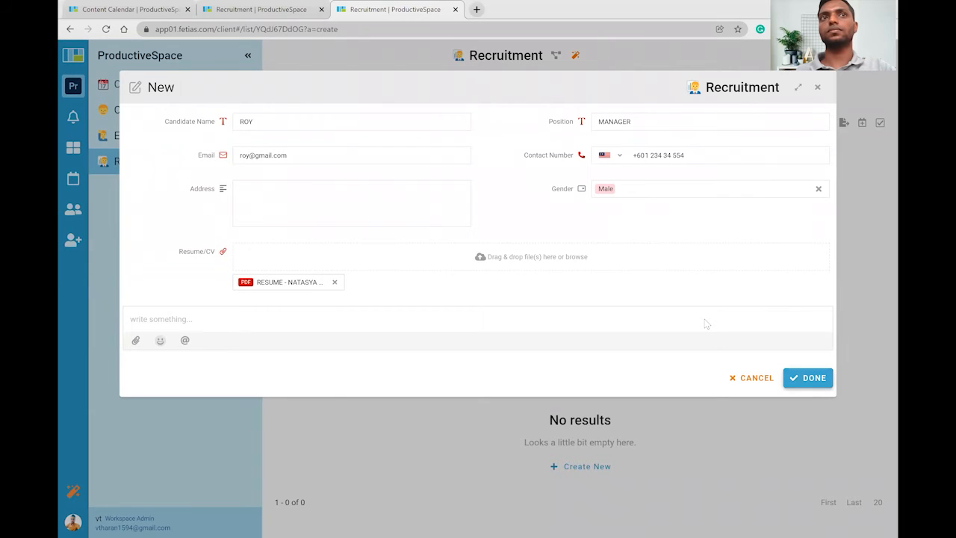
key(Return)
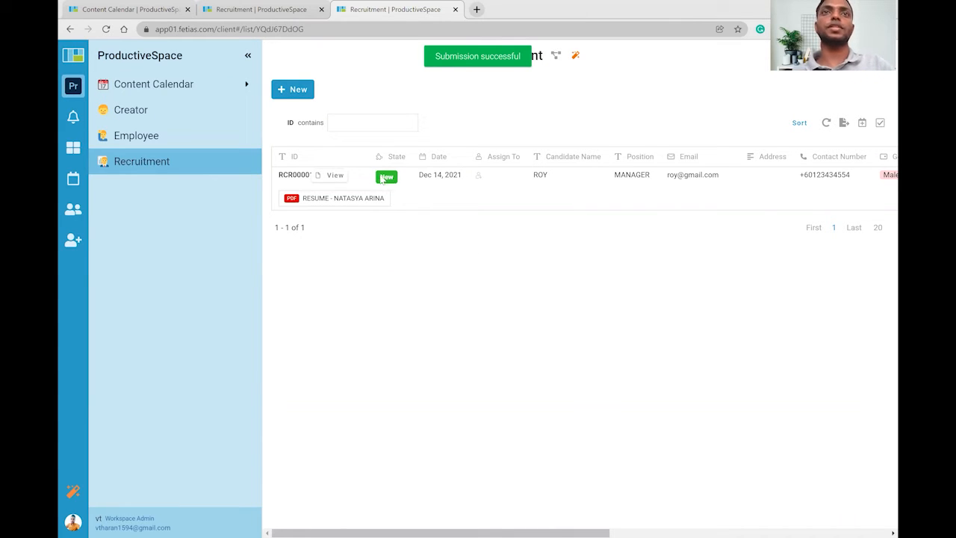
click(329, 176)
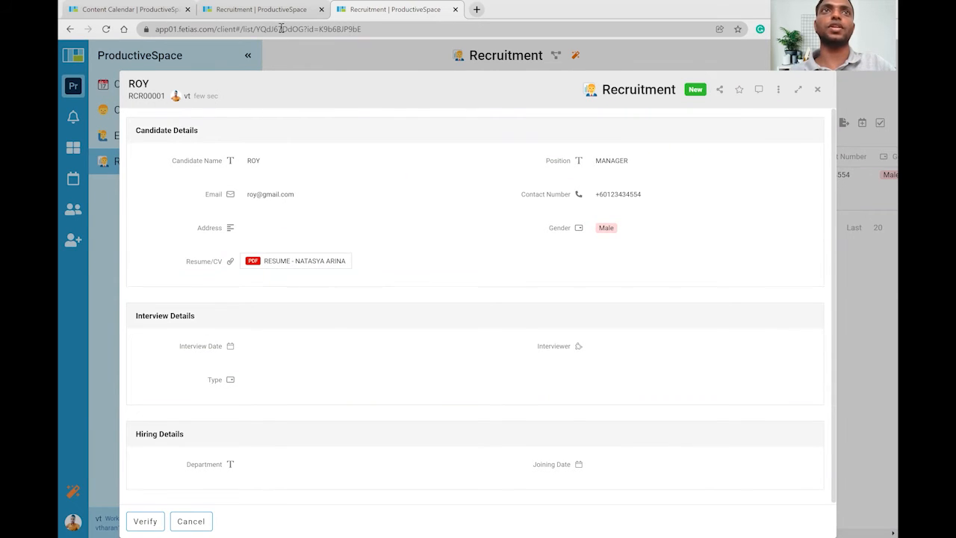
scroll(451, 279, down, 1)
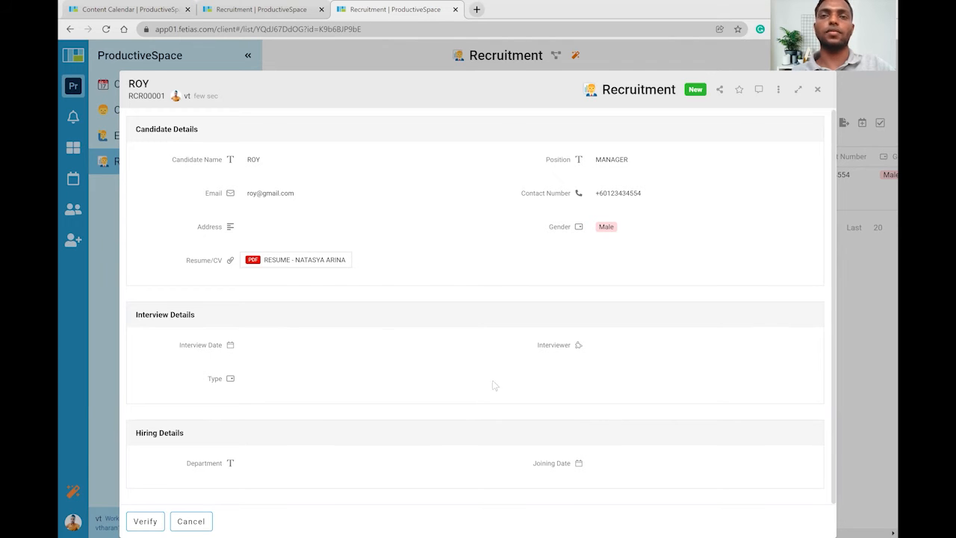
key(Escape)
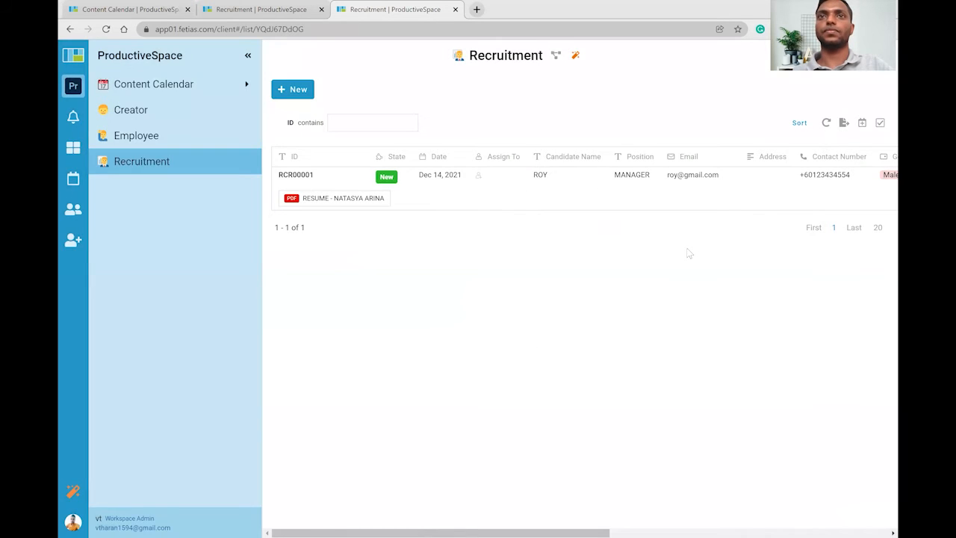
Select candidate RCR00001 and verify it with the Suitable box ticked.
click(405, 116)
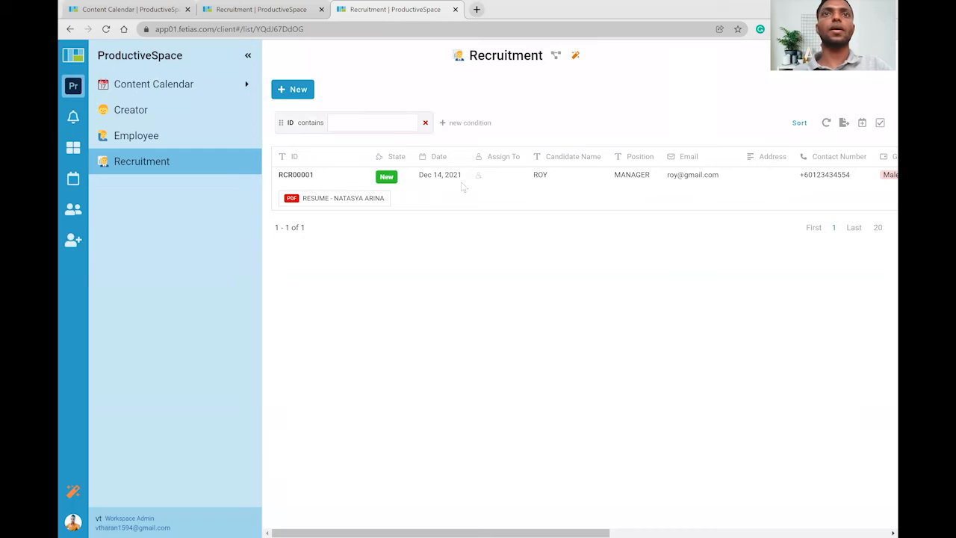
click(422, 190)
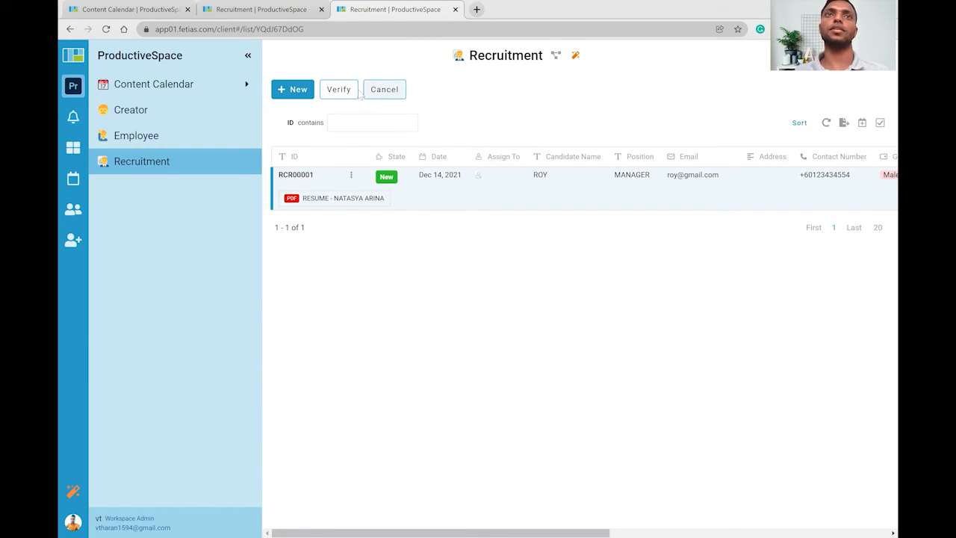
click(350, 89)
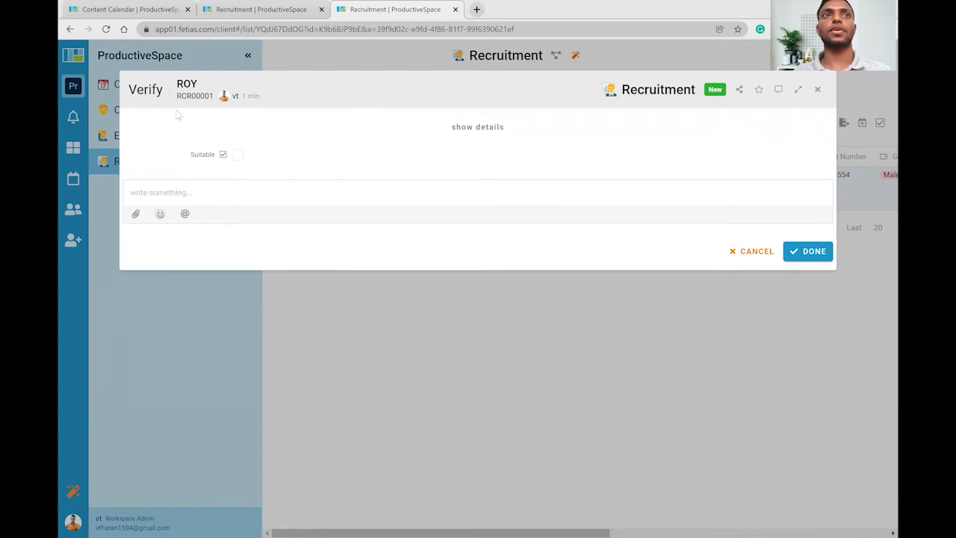
drag(191, 157, 255, 154)
click(267, 149)
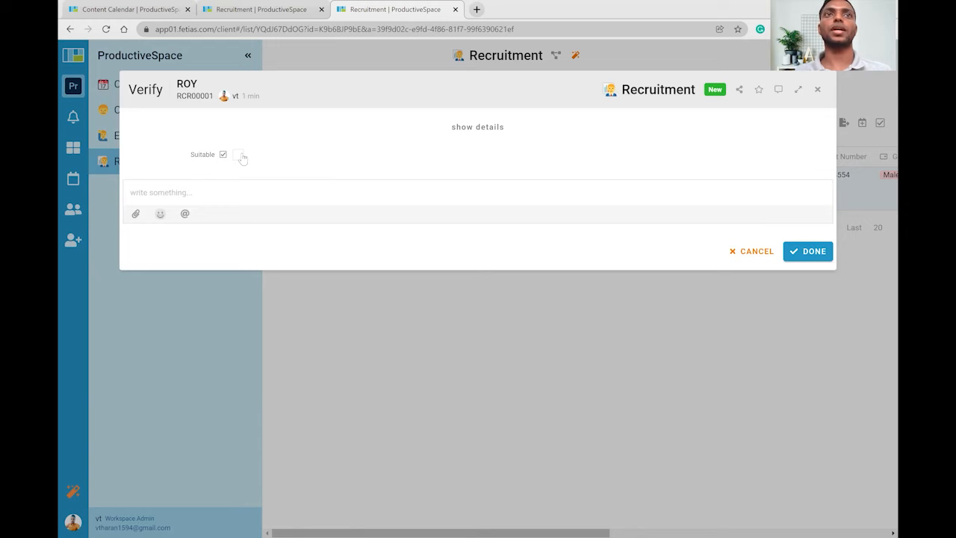
click(238, 155)
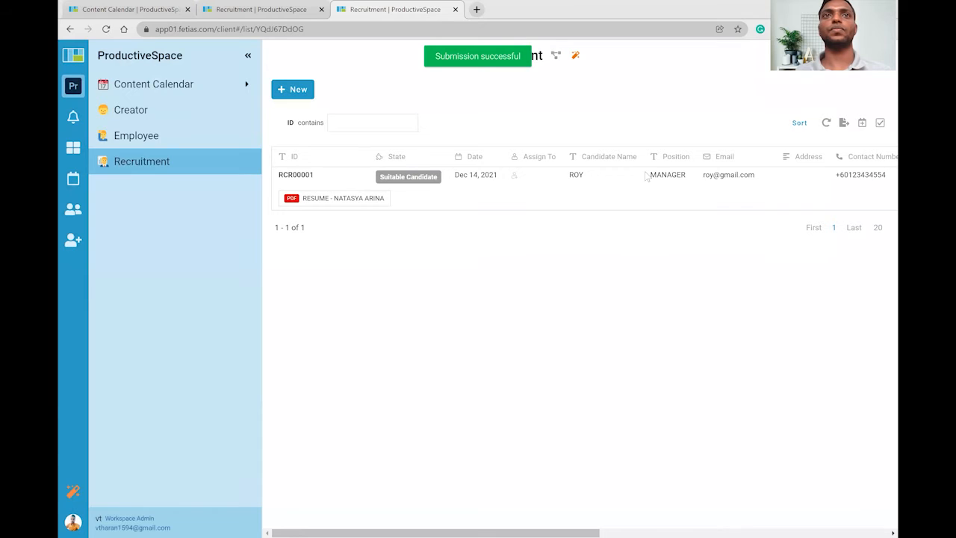
mouse_move(402, 189)
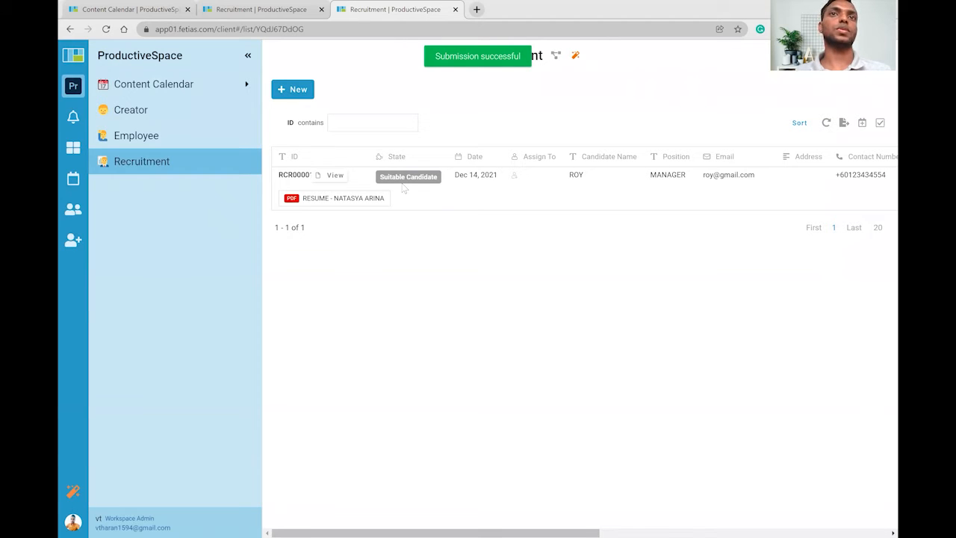
click(307, 91)
Enter the second candidate's name, MANAGER position and a corrected e-mail address.
click(261, 122)
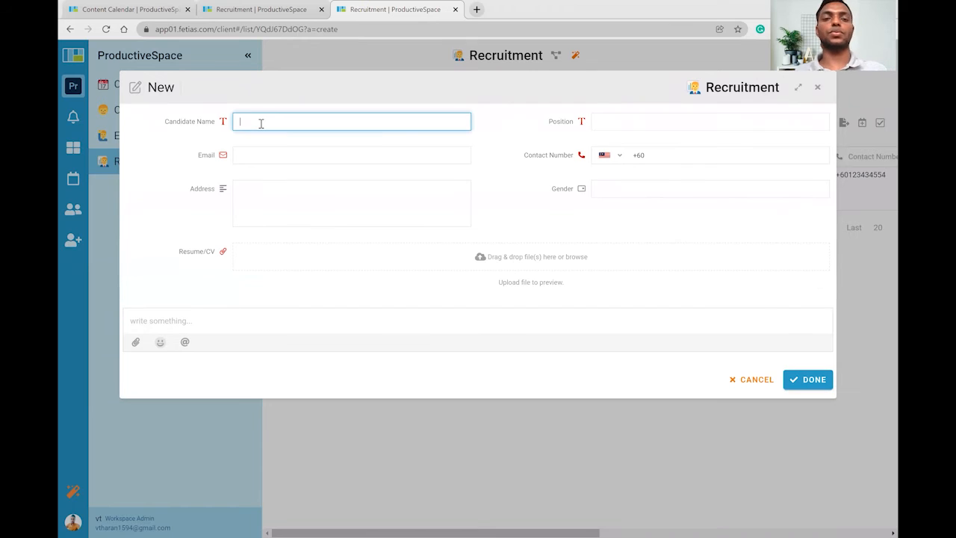
text(LIM)
key(Tab)
text(MANAGER)
click(254, 152)
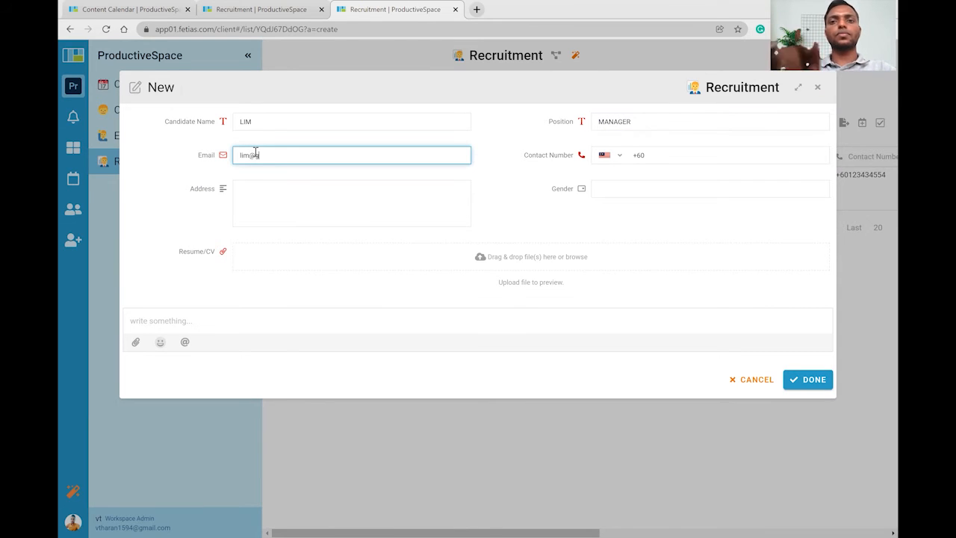
key(Left)
key(Left)
key(Left)
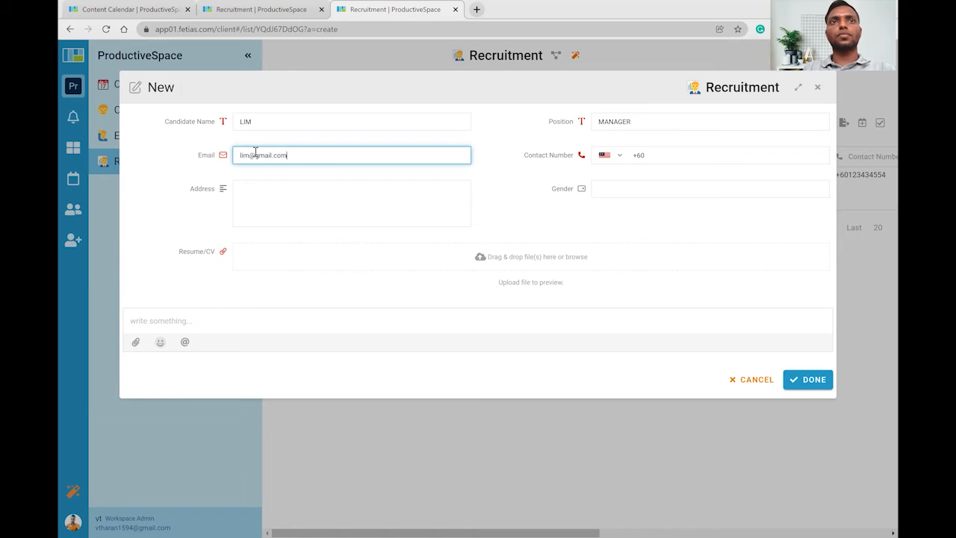
key(Tab)
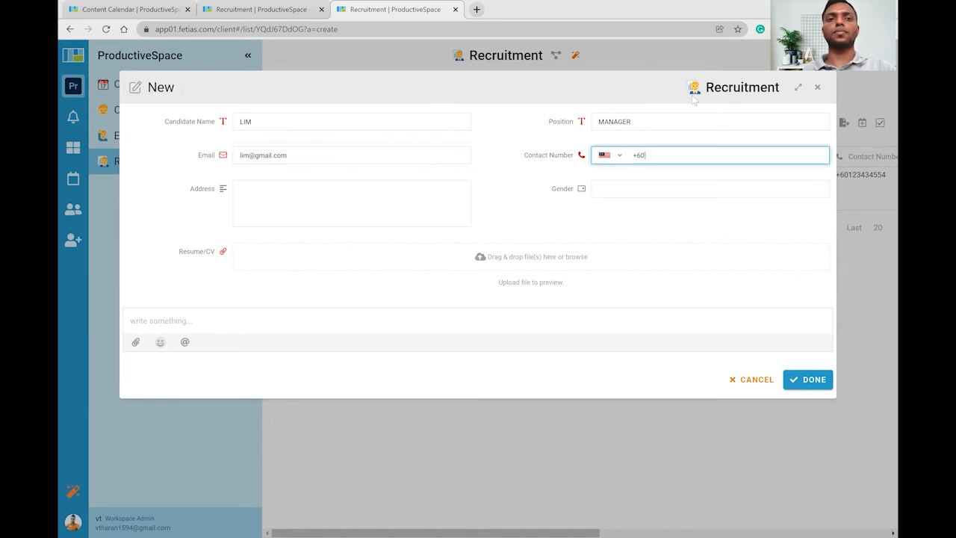
Choose Male gender, attach the résumé PDF, submit, and select the new RCR00002 record.
key(Tab)
key(Return)
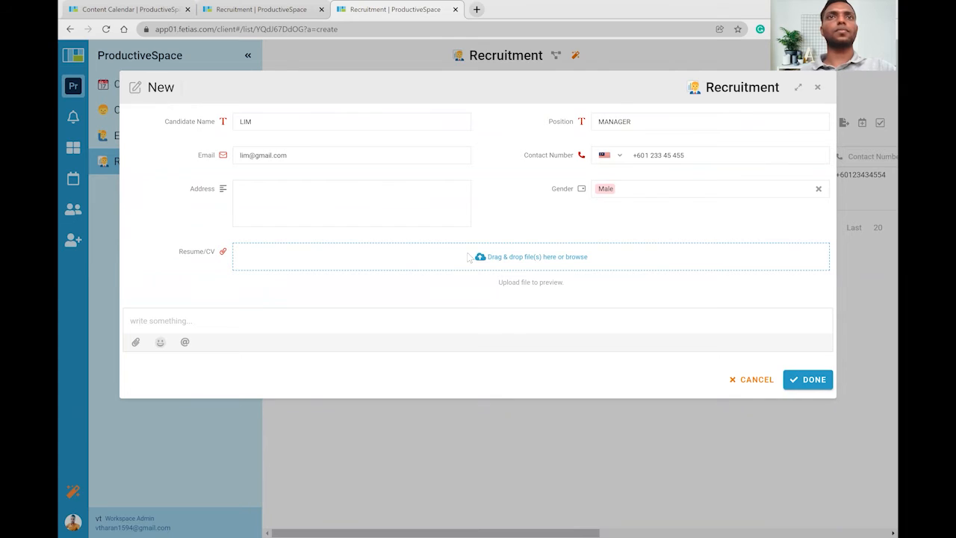
click(469, 257)
double_click(255, 123)
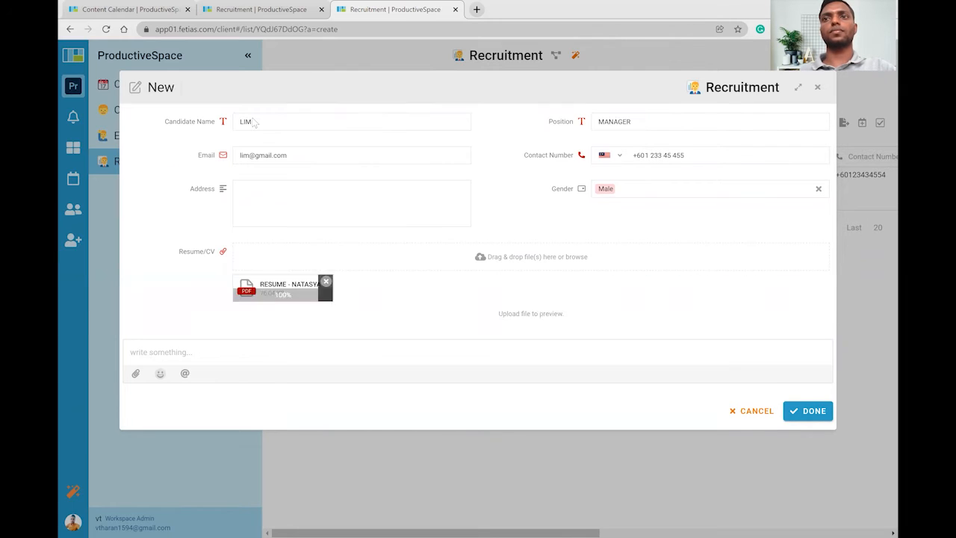
key(Return)
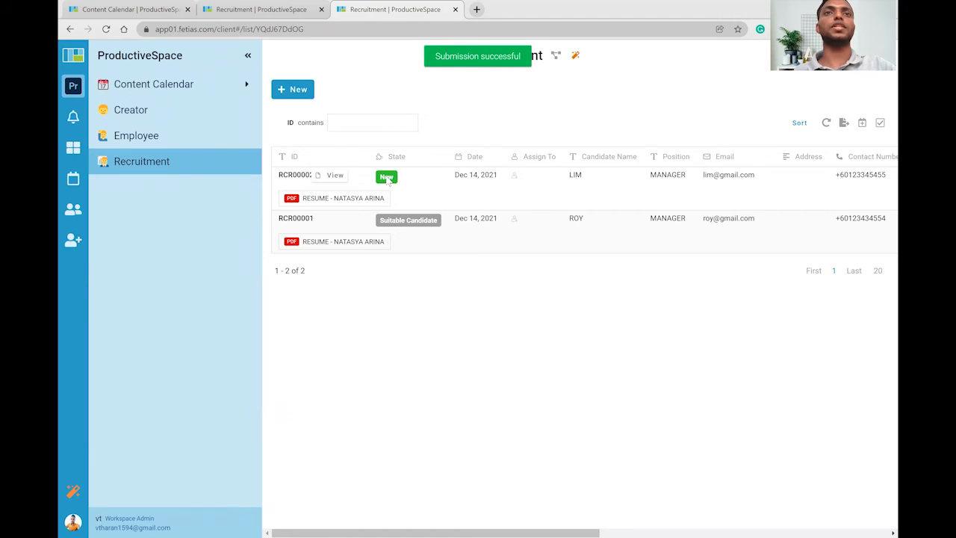
click(449, 177)
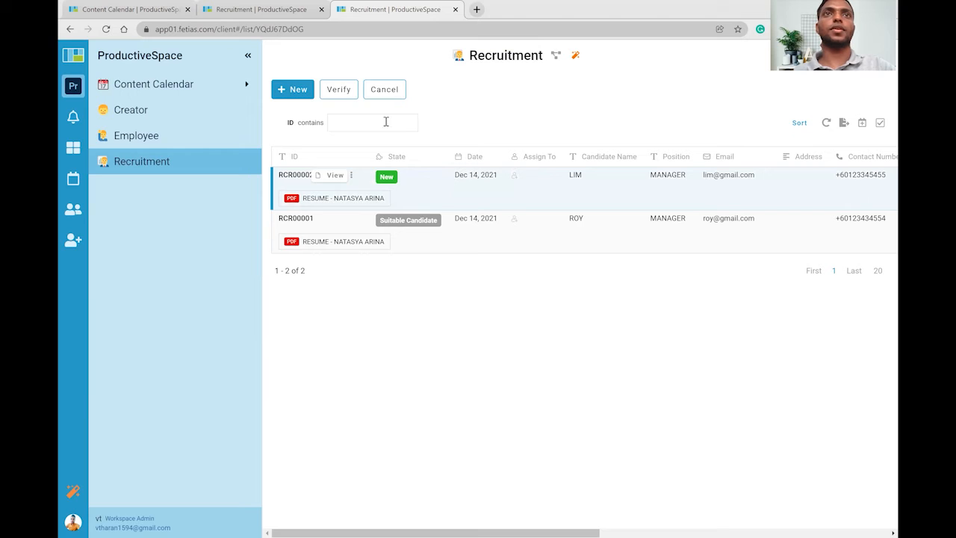
Verify RCR00002 with Suitable unticked and the comment 'not suitable', marking it Rejected.
click(339, 90)
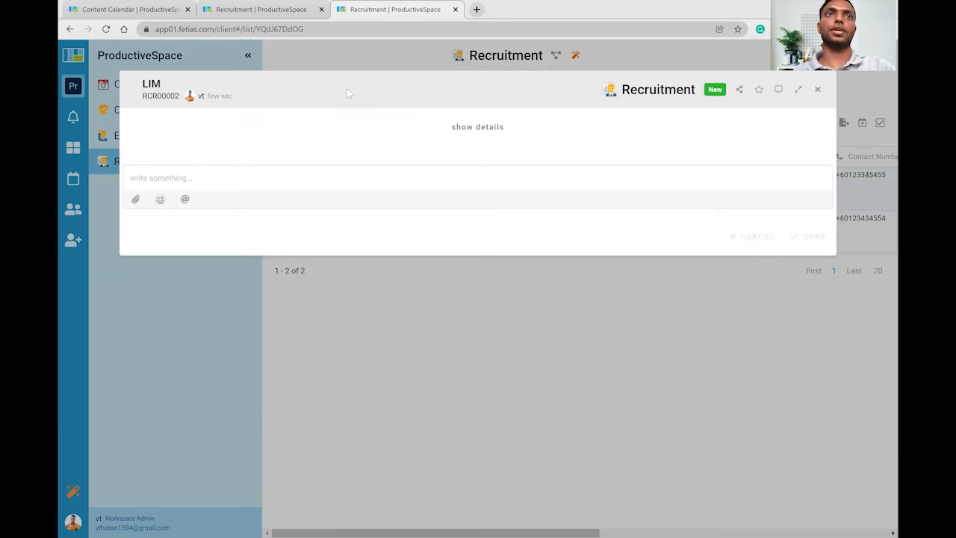
text(not suitable)
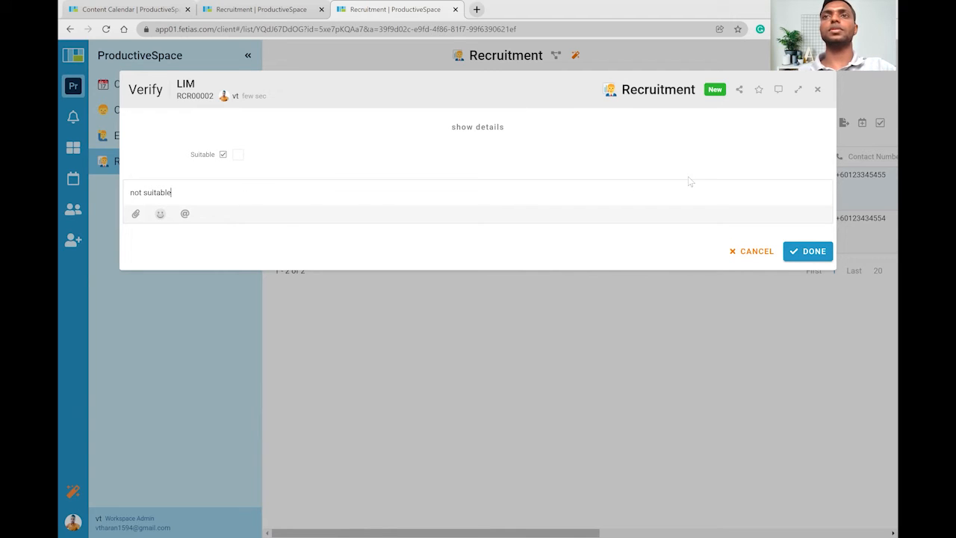
click(807, 252)
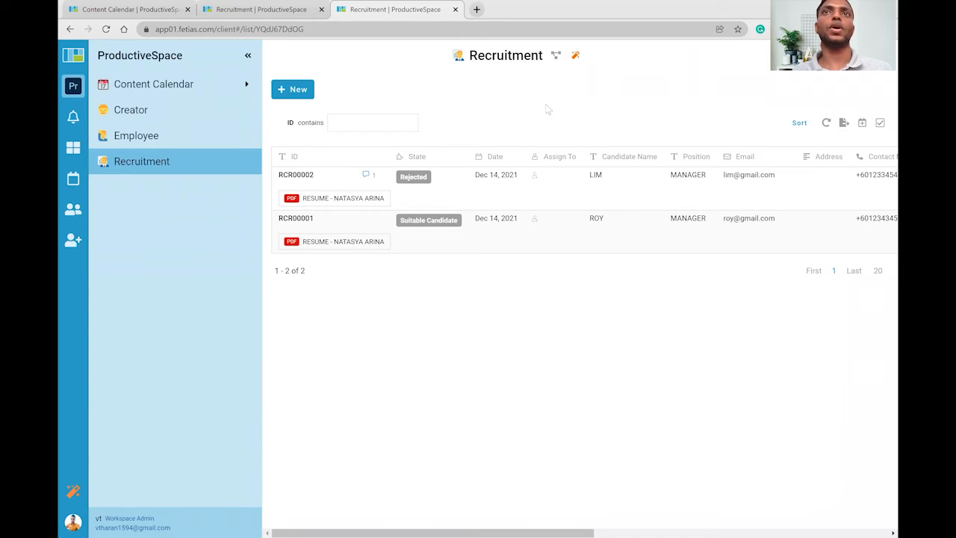
click(556, 58)
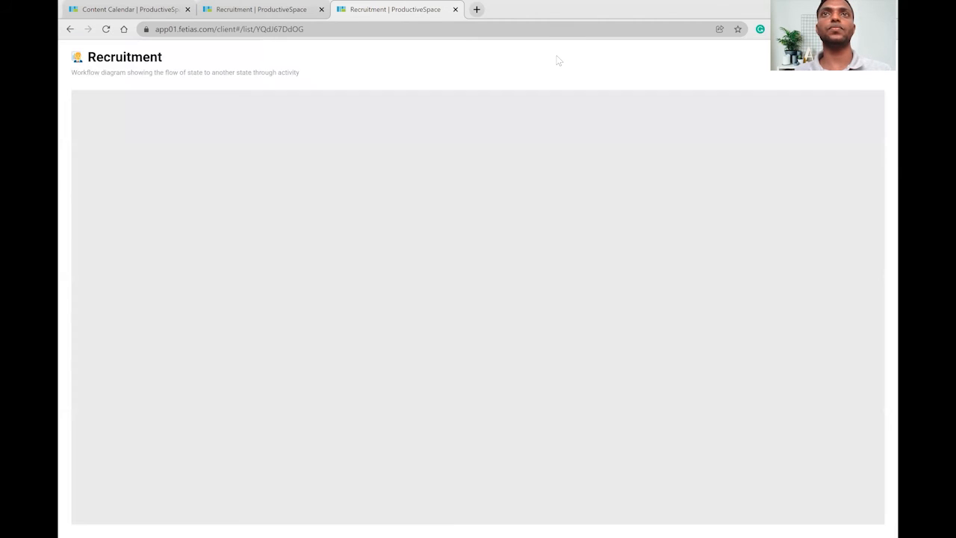
scroll(469, 142, down, 1)
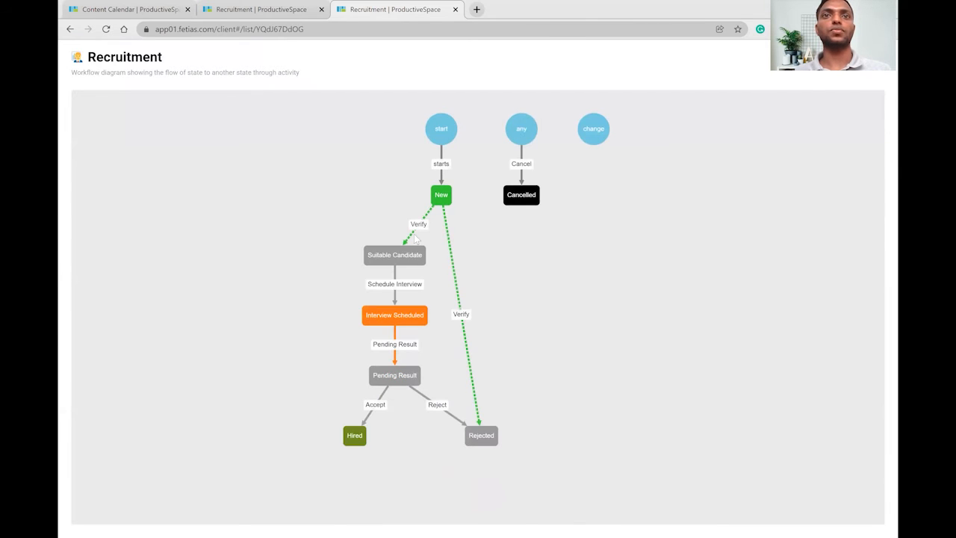
drag(485, 436, 495, 267)
drag(355, 436, 389, 427)
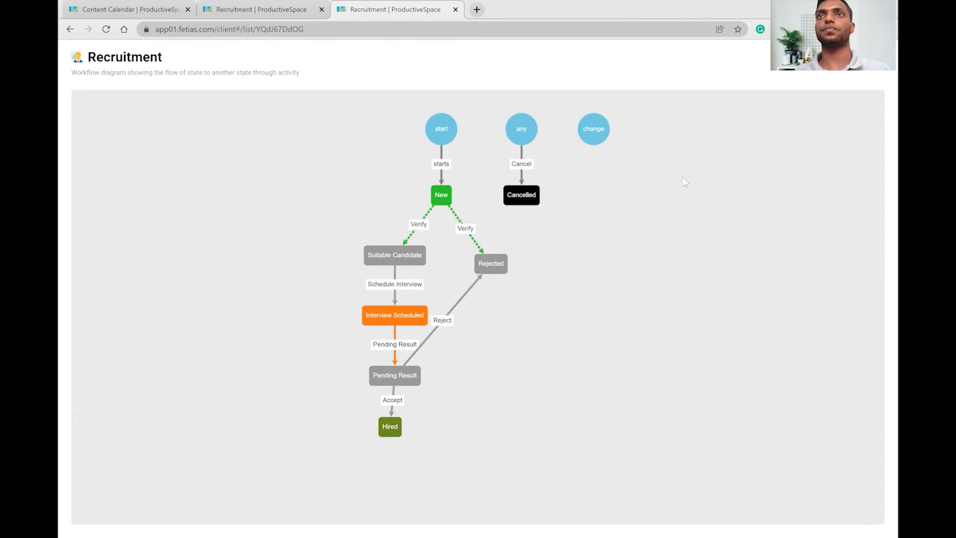
key(Escape)
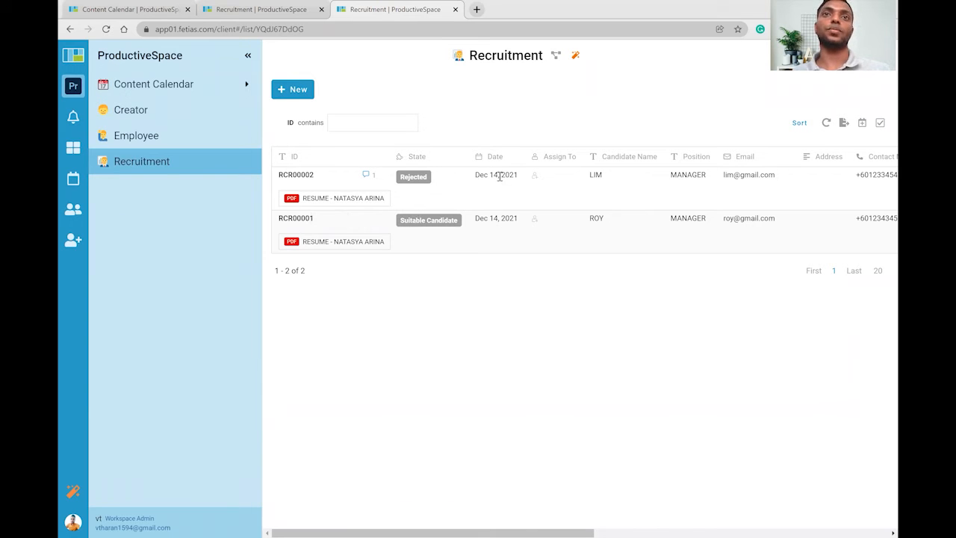
Go back to the Recruitment studio and open the Accept activity from the Activity card.
click(302, 8)
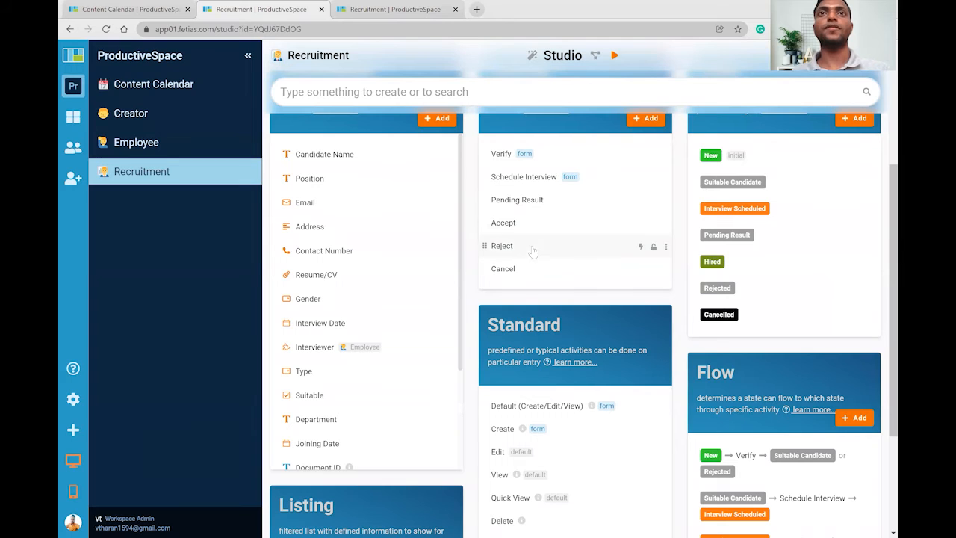
scroll(533, 251, up, 1)
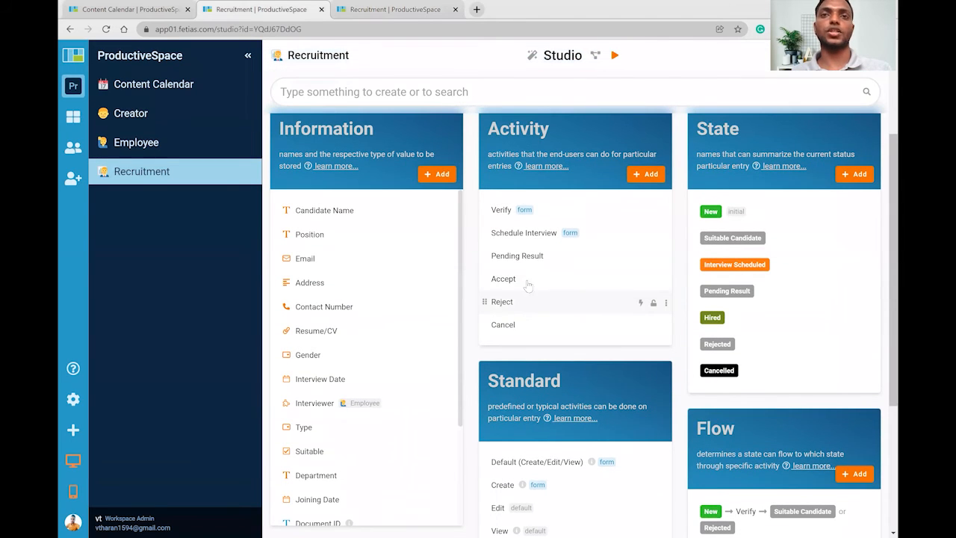
click(510, 287)
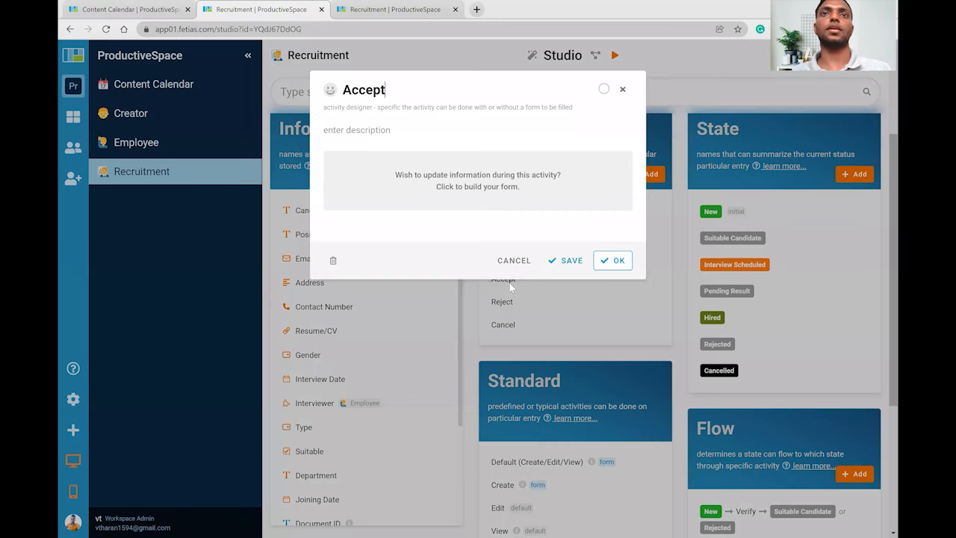
Start building the Accept form and add the Department field to it.
click(481, 177)
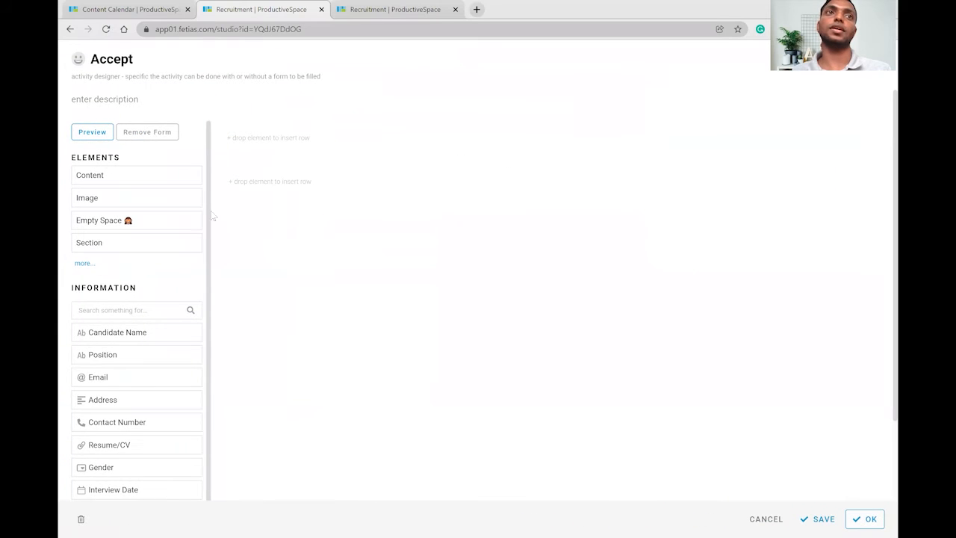
scroll(172, 186, down, 1)
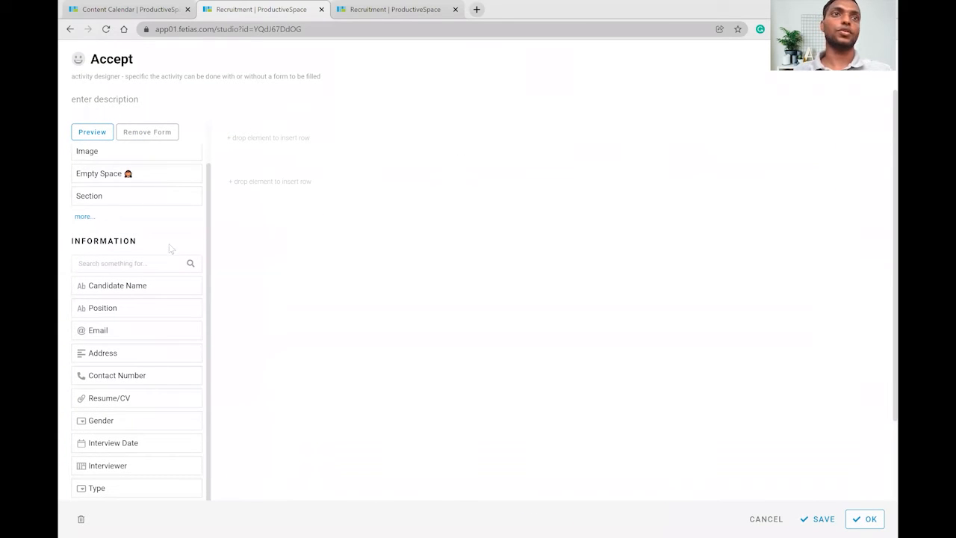
click(163, 263)
text(de)
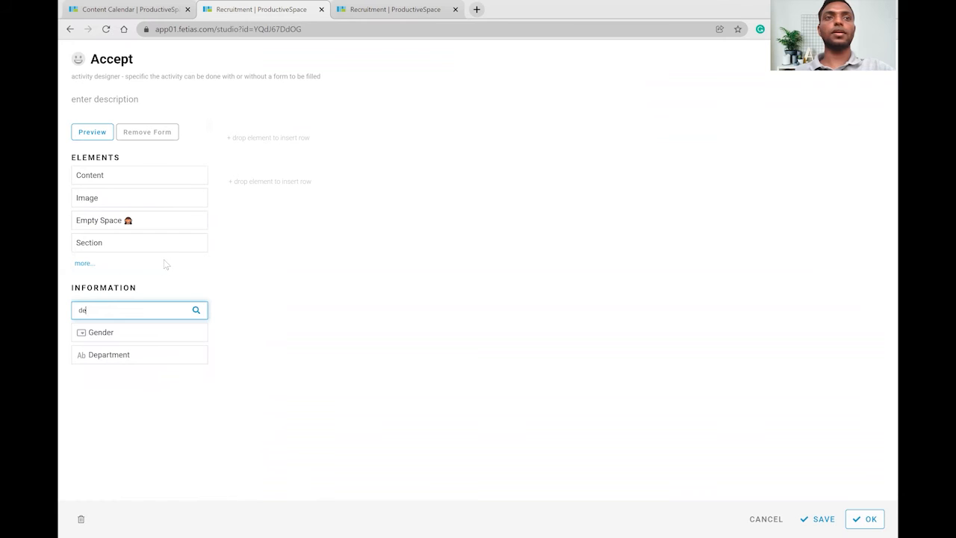
drag(142, 353, 314, 157)
Add Joining Date beside Department, make both fields required, and save the form.
double_click(153, 317)
key(BackSpace)
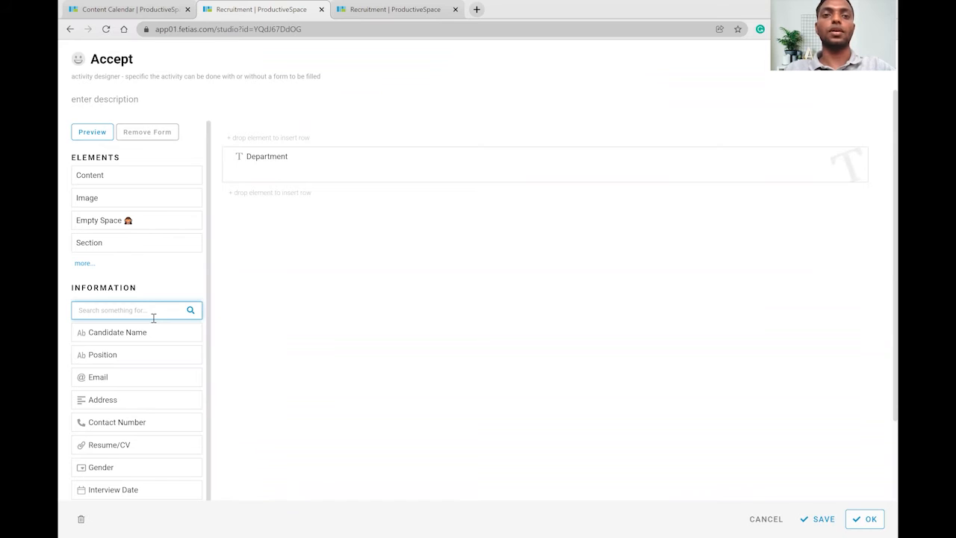
text(join)
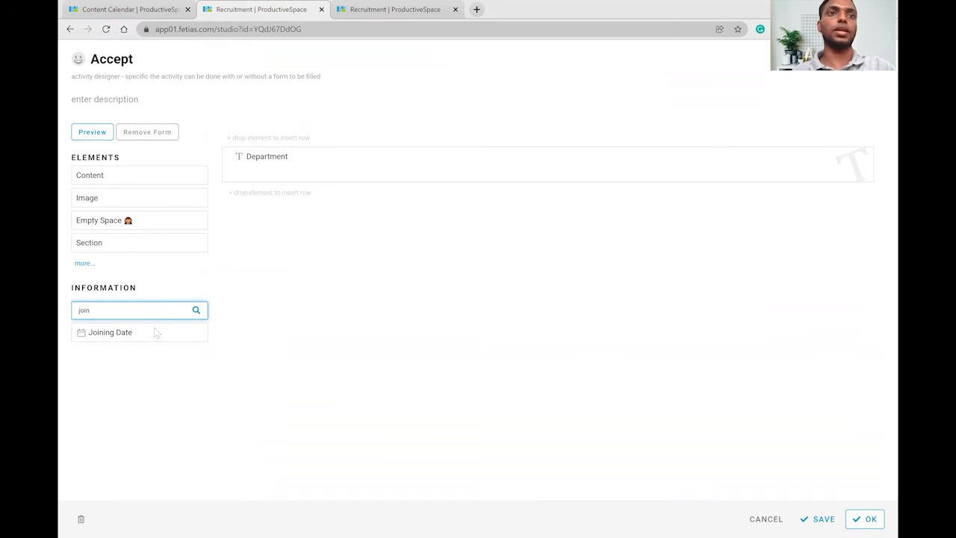
drag(155, 331, 568, 166)
click(565, 172)
click(240, 172)
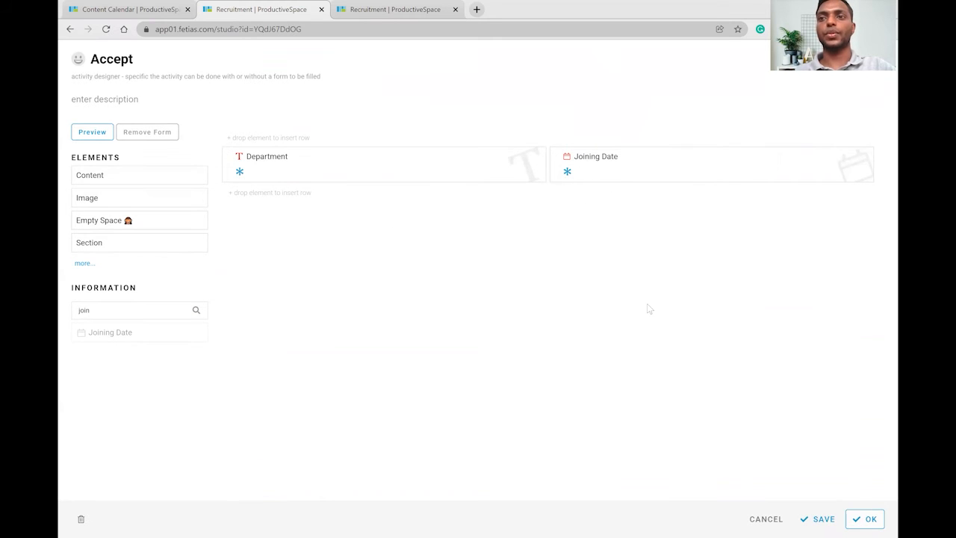
click(865, 518)
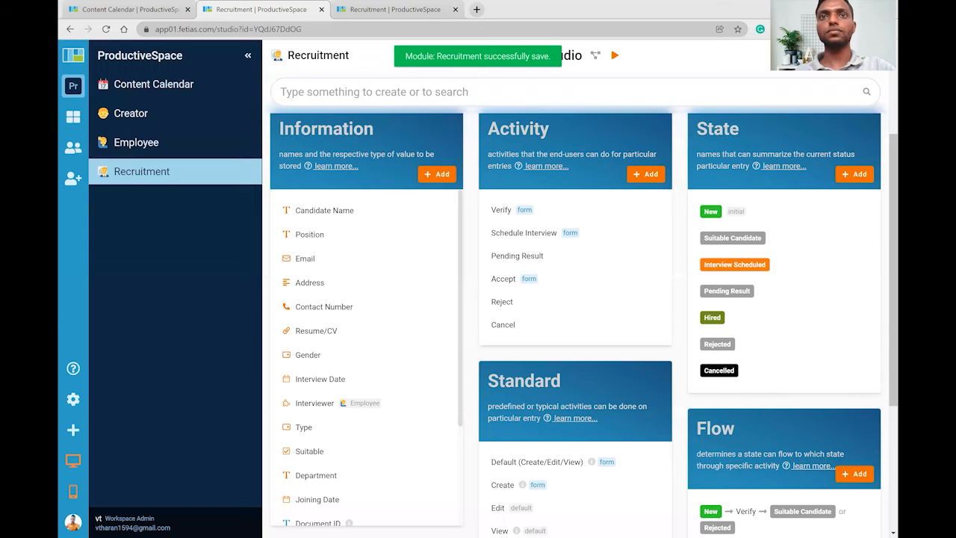
scroll(605, 125, down, 2)
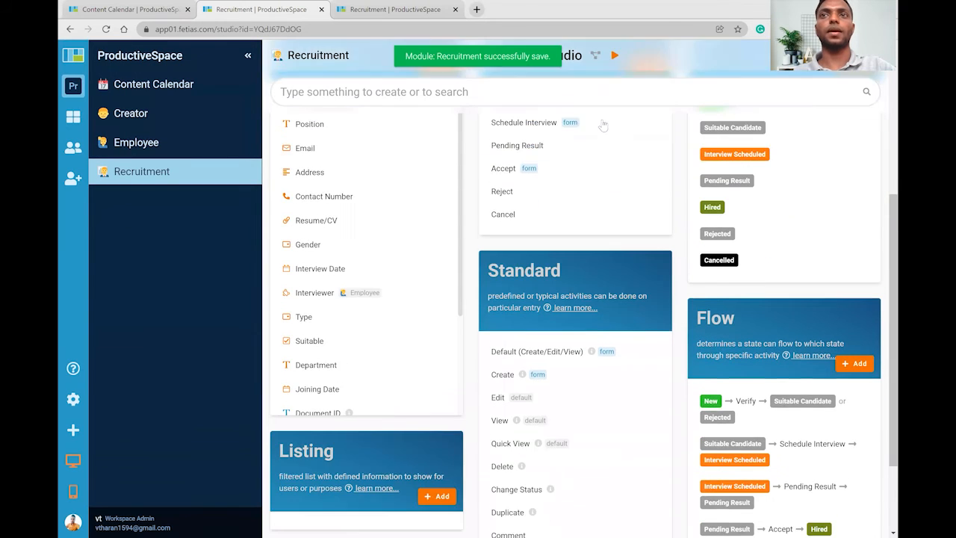
scroll(602, 123, down, 1)
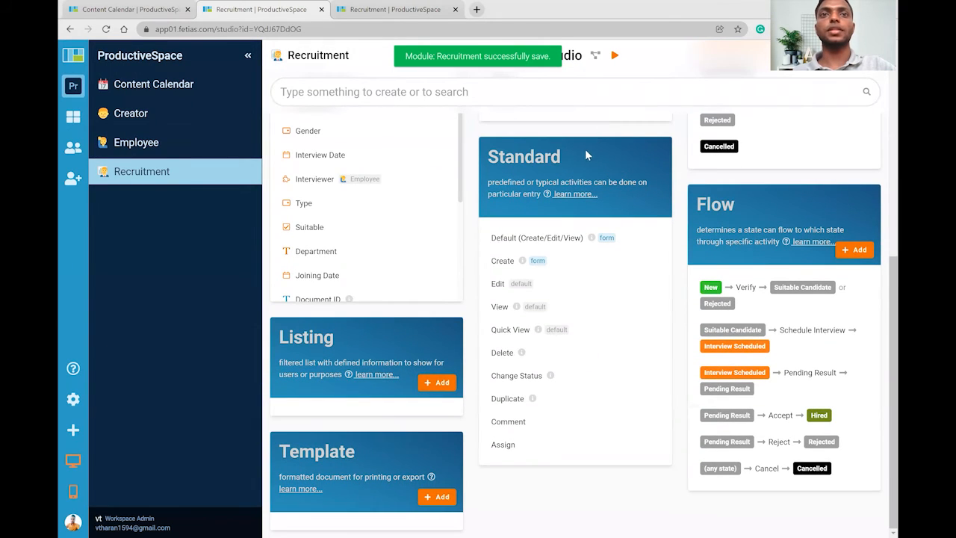
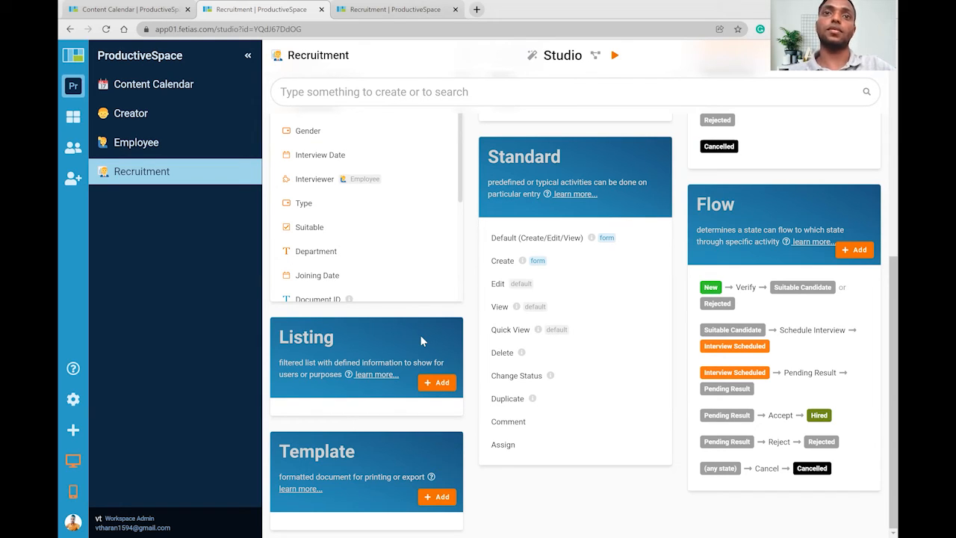
Create a Recruitment listing called New, filtered on State is New, and bring up its column selection.
click(437, 383)
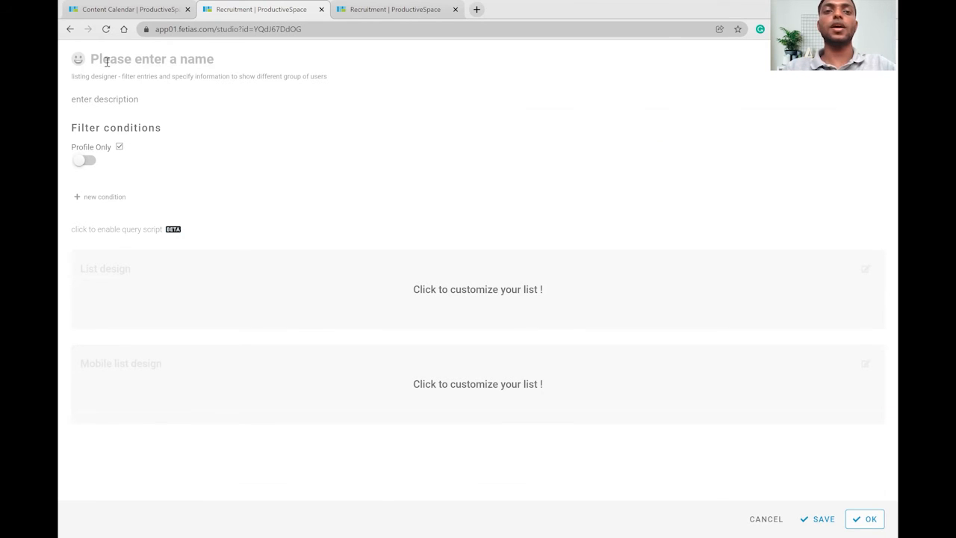
text(New)
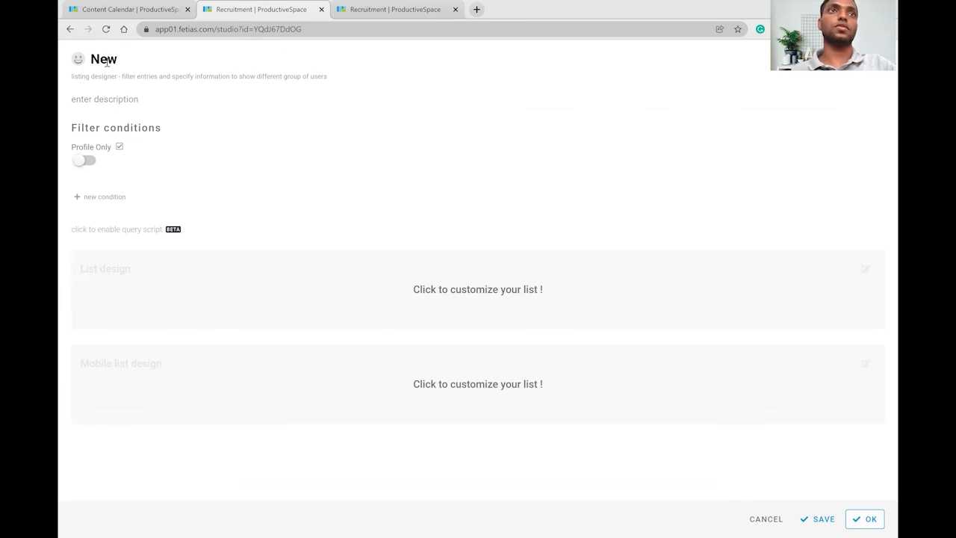
click(92, 201)
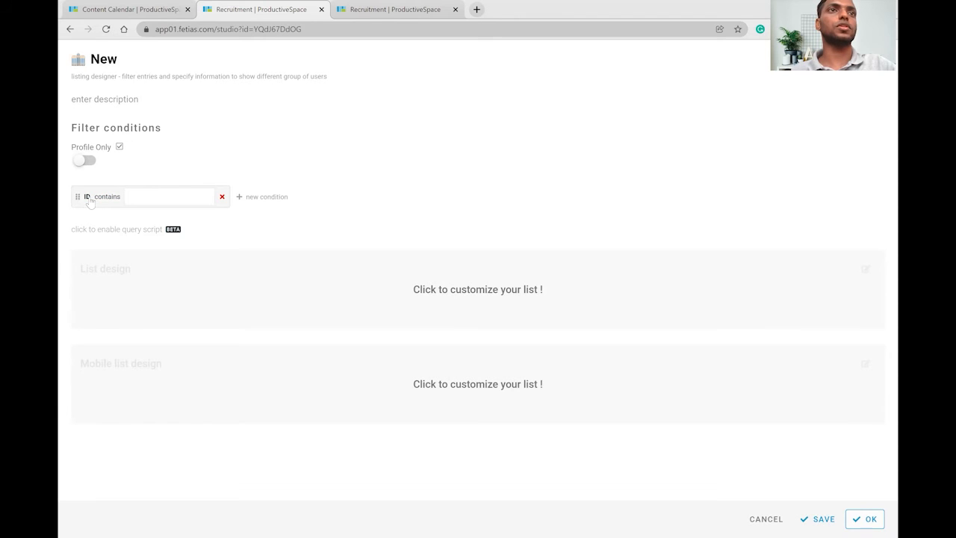
click(89, 197)
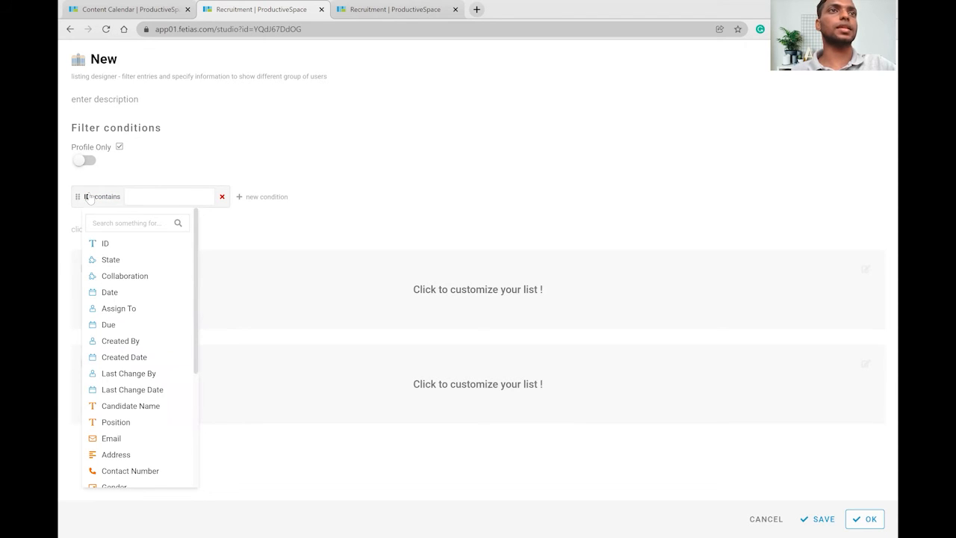
click(111, 261)
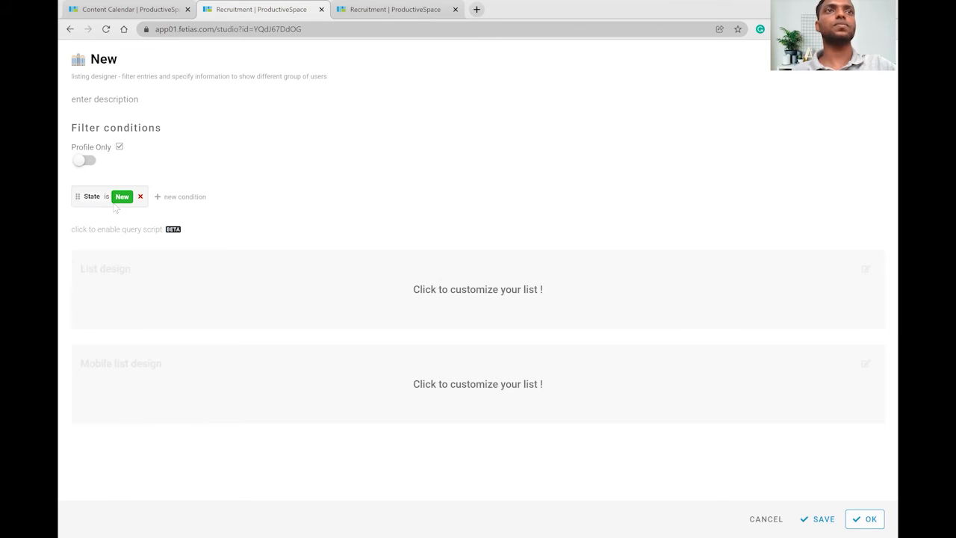
click(496, 297)
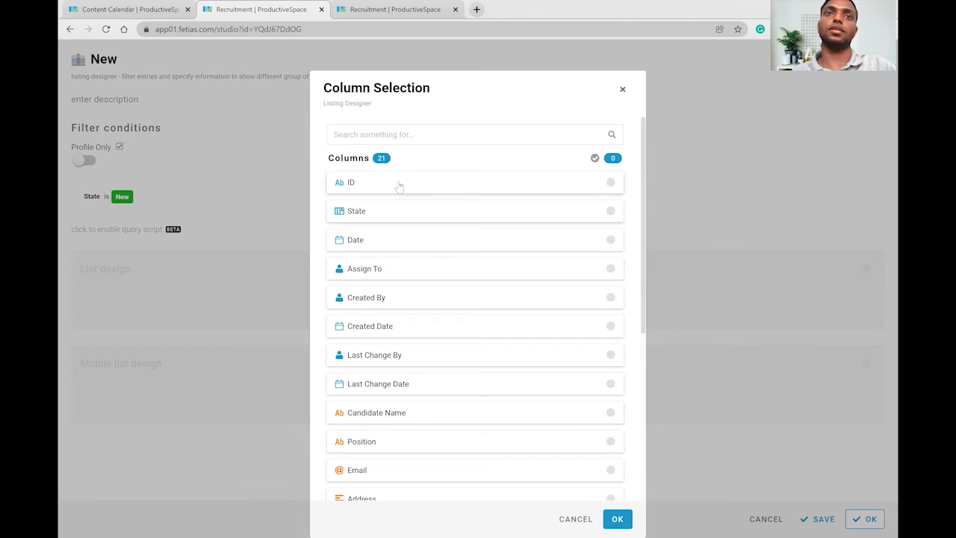
Show the ID, State, Date, Candidate Name, Position and Gender columns in the New listing.
click(501, 184)
click(486, 216)
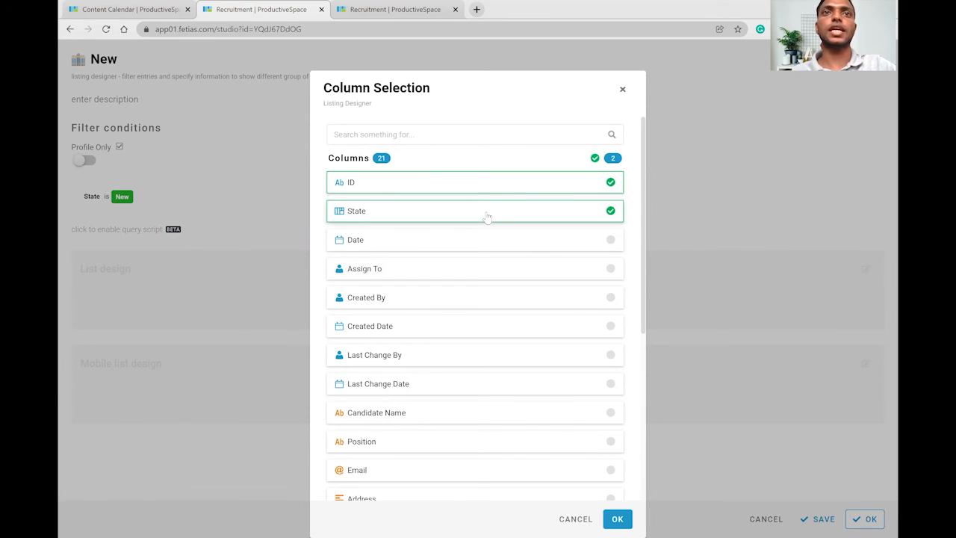
click(480, 240)
scroll(463, 239, down, 3)
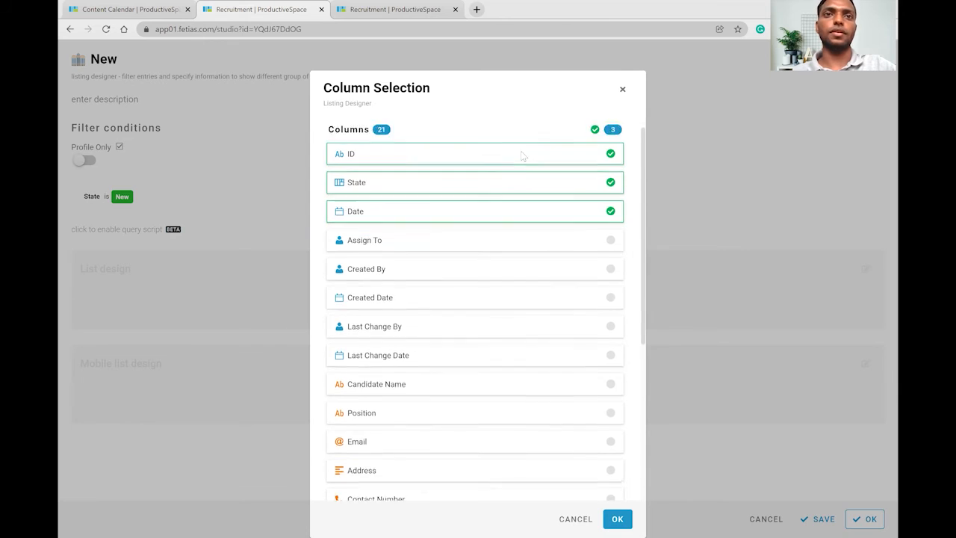
click(432, 302)
click(412, 329)
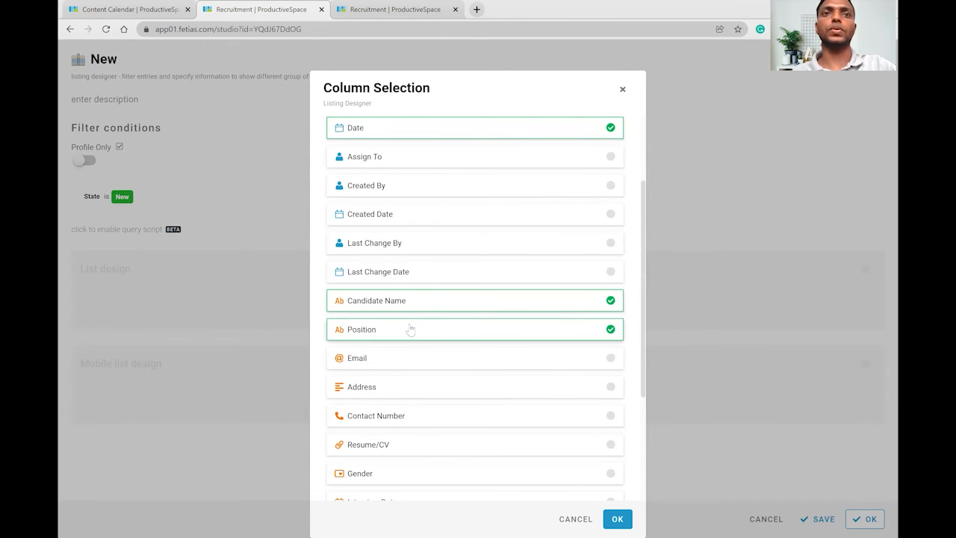
scroll(416, 309, down, 1)
scroll(416, 310, down, 1)
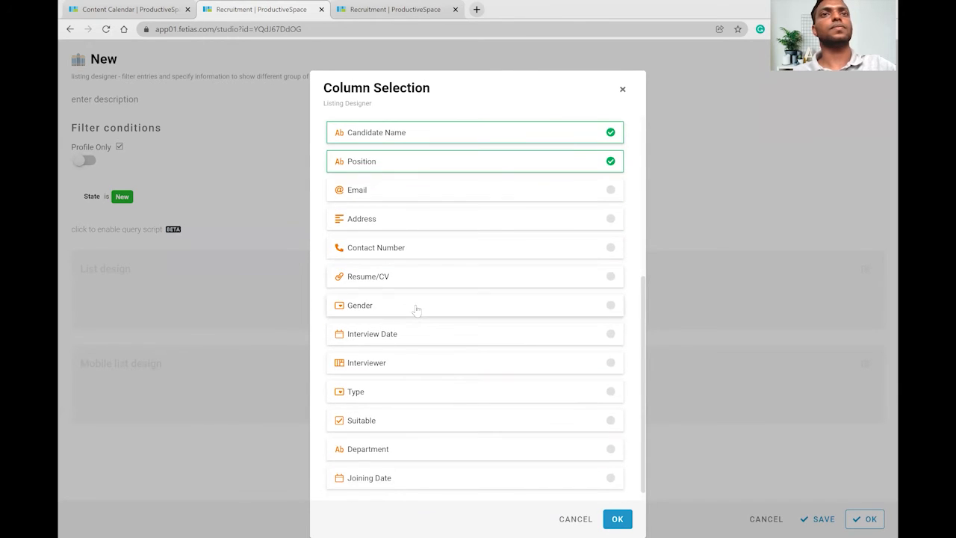
click(401, 310)
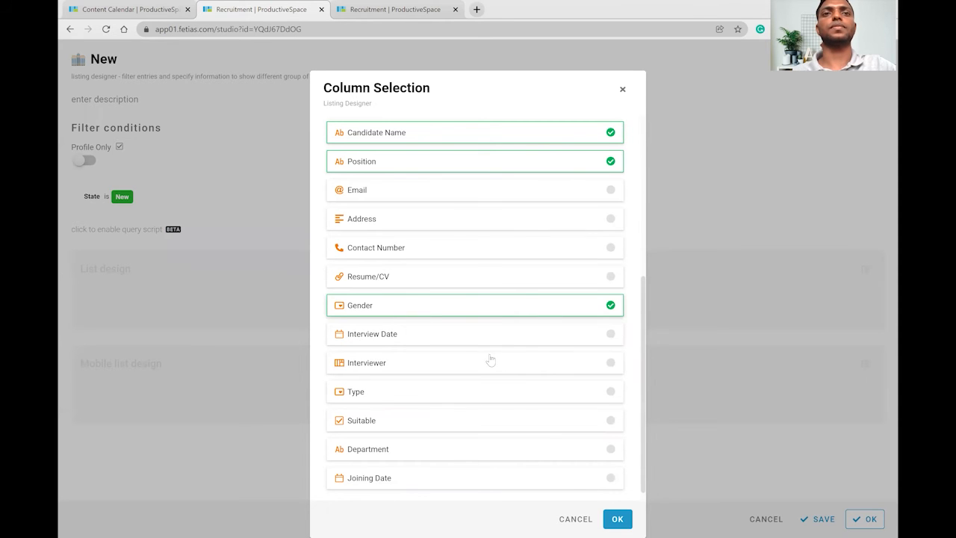
scroll(476, 168, up, 1)
scroll(477, 159, up, 2)
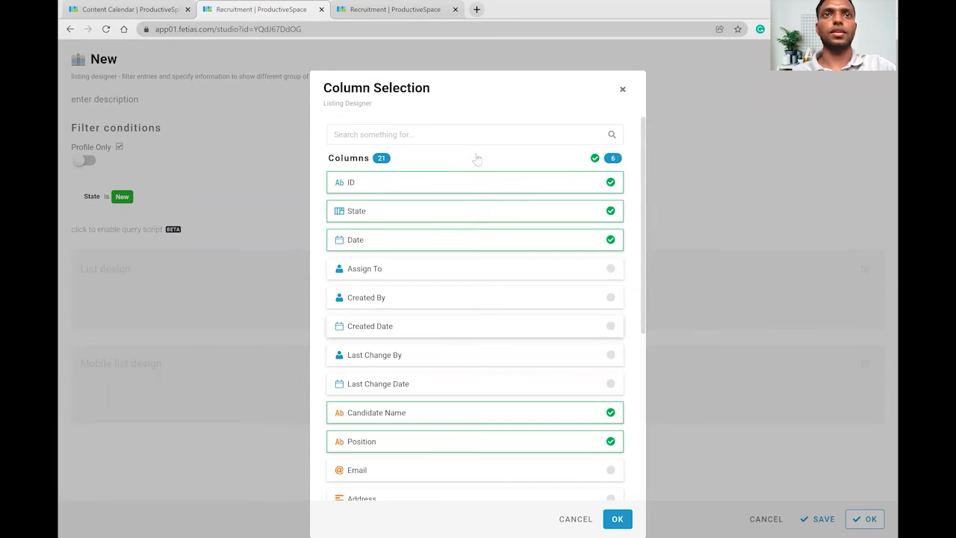
click(615, 519)
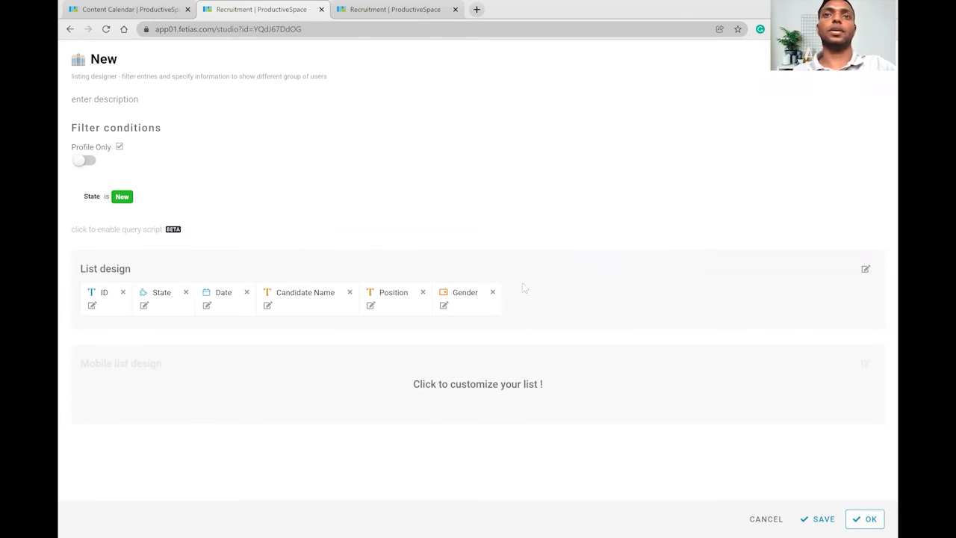
Add the Created Date and Last Change By columns, then finish the New listing.
click(593, 283)
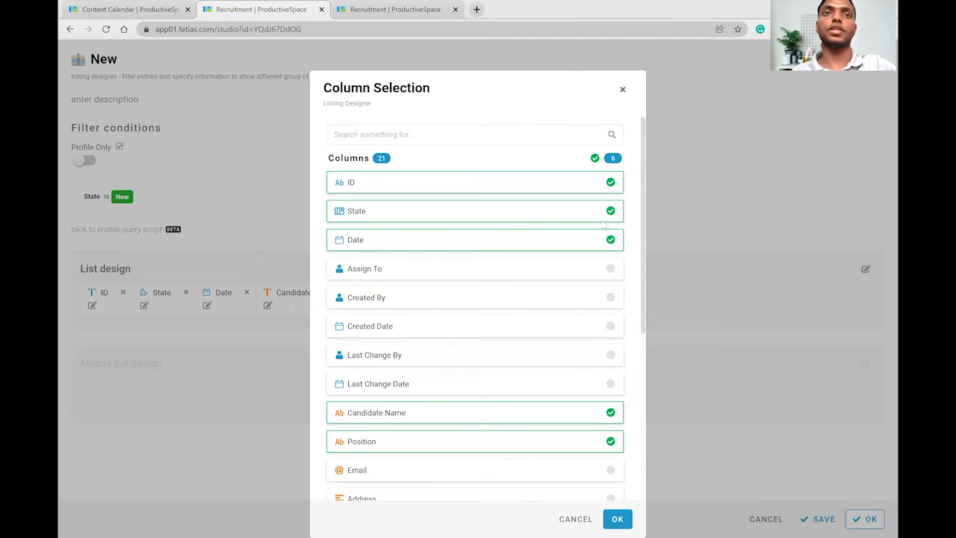
scroll(510, 220, down, 3)
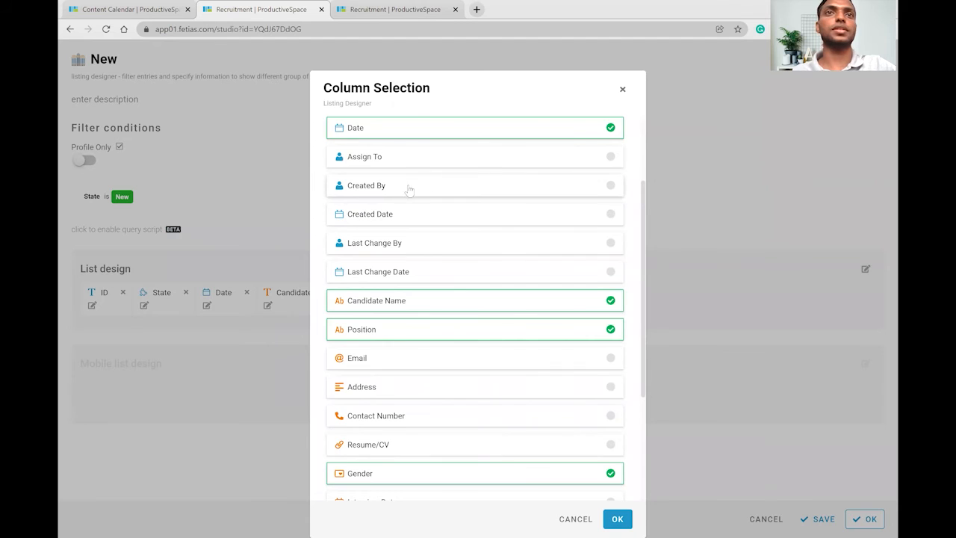
click(396, 216)
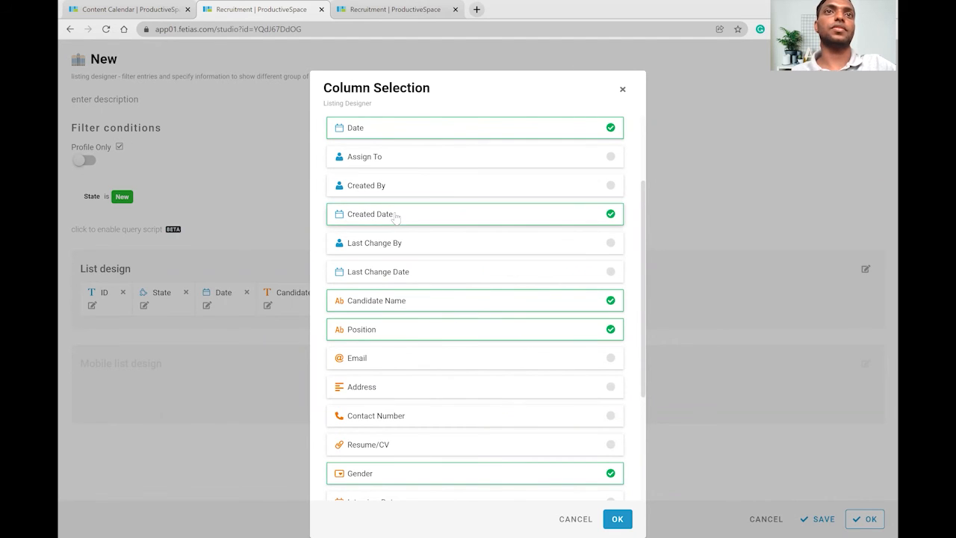
click(392, 249)
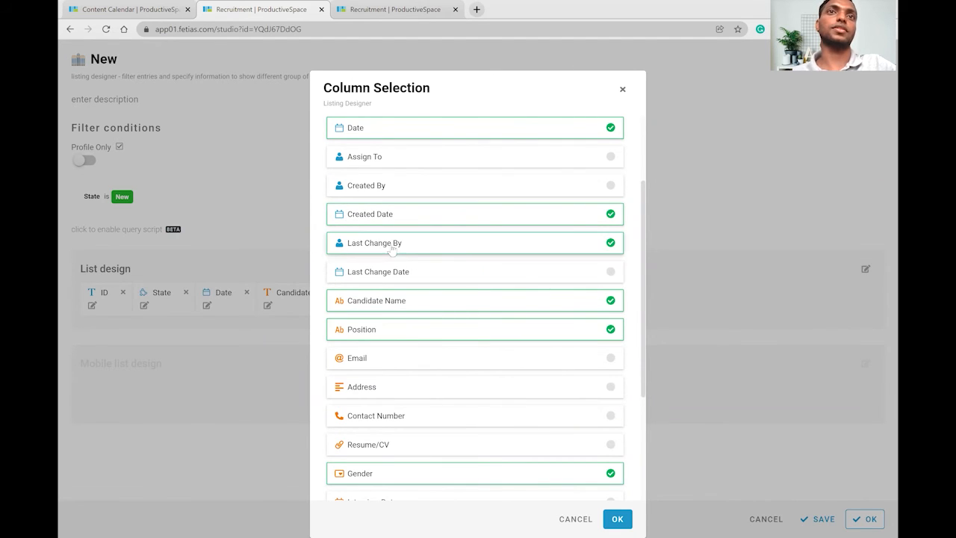
click(617, 518)
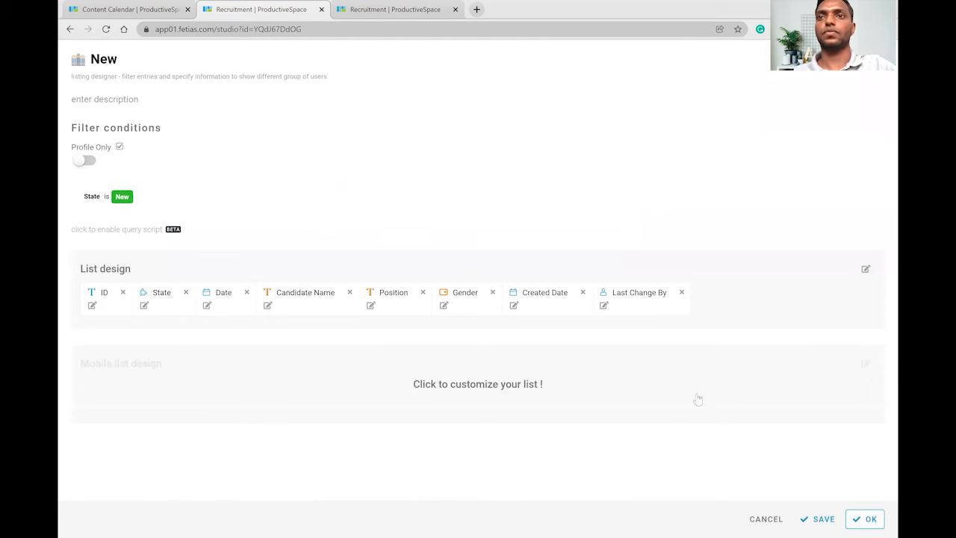
key(Return)
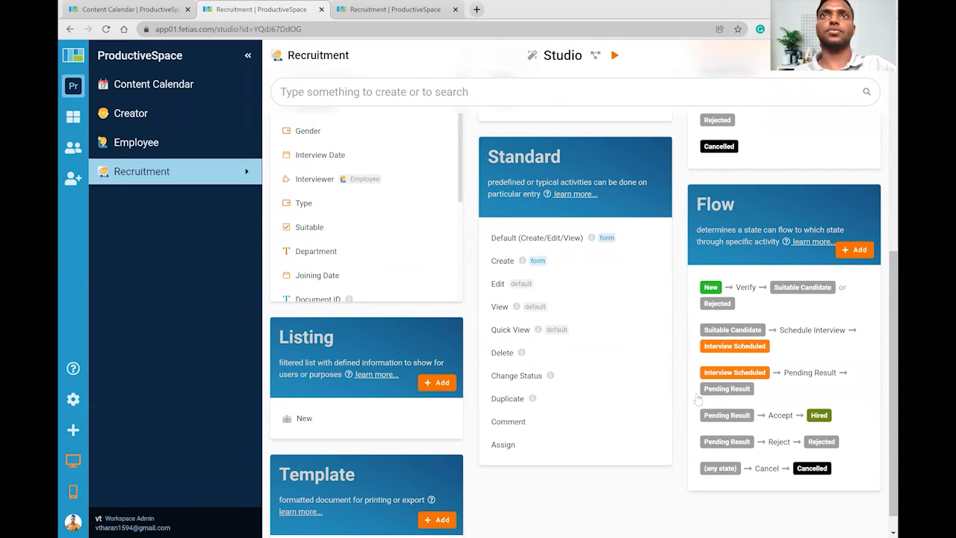
Reload the running app, view the empty New listing, then return to the Recruitment studio.
click(409, 8)
click(104, 30)
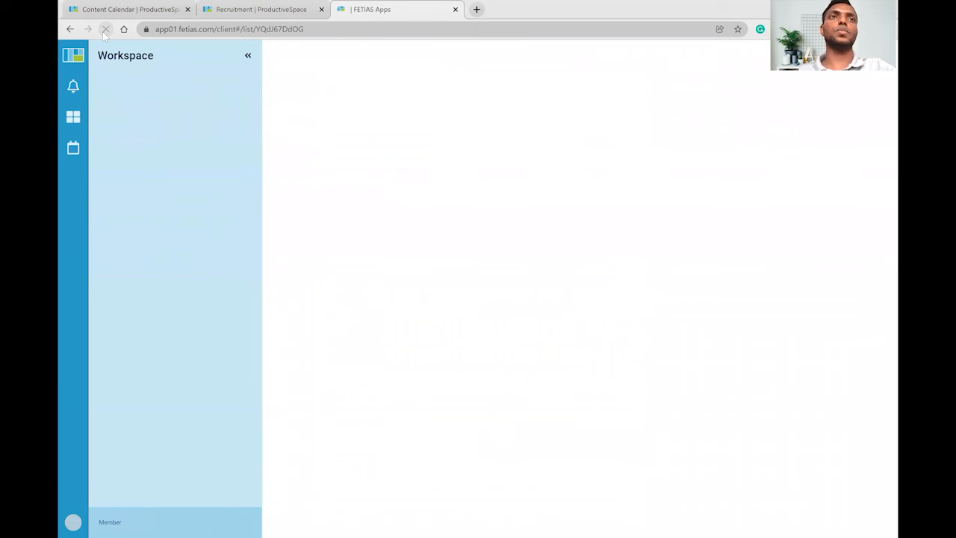
click(150, 190)
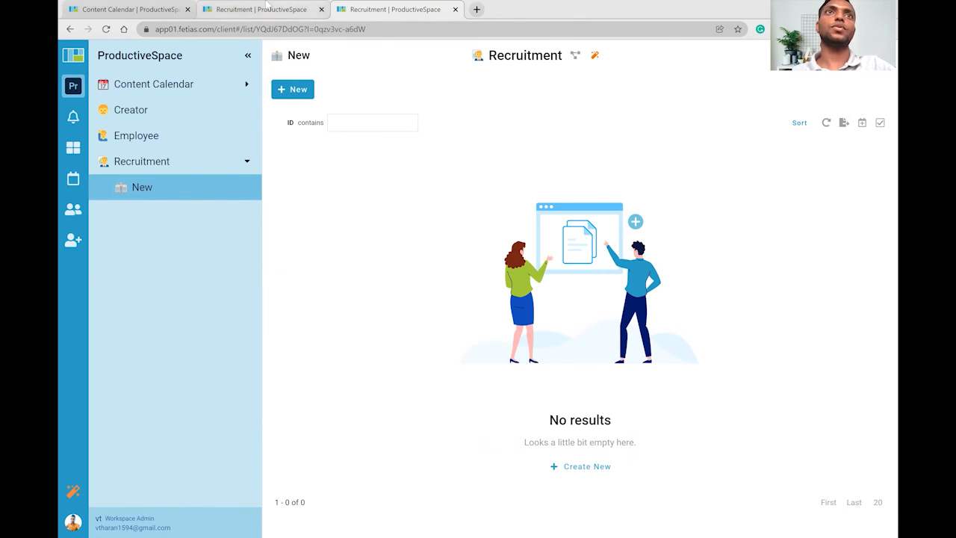
click(254, 9)
scroll(401, 283, down, 1)
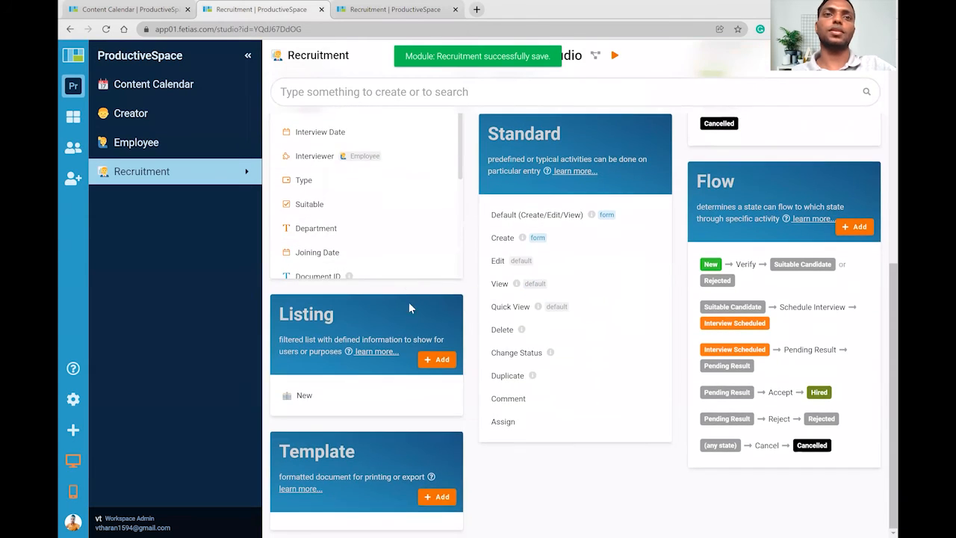
scroll(475, 350, up, 1)
scroll(382, 396, down, 1)
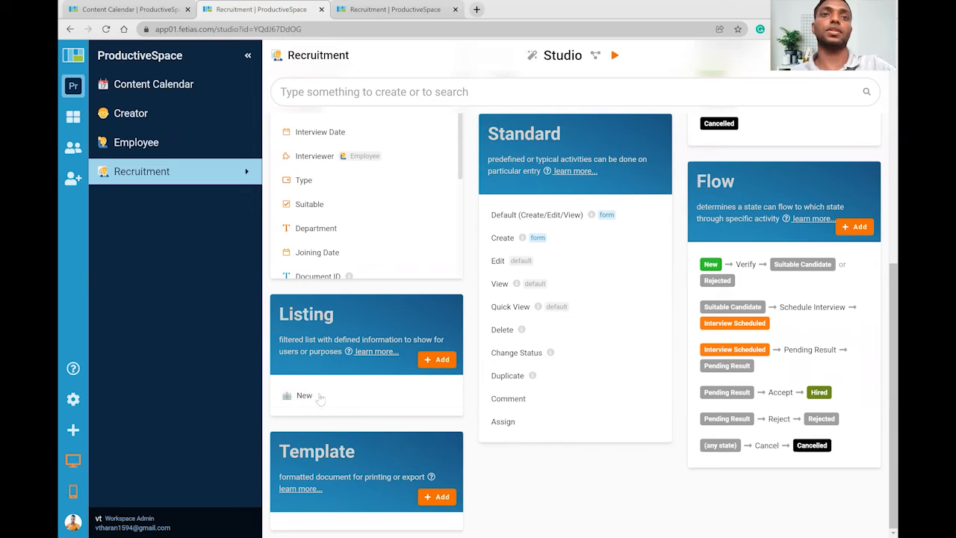
Duplicate the New listing as 'Suitable Candidate', filtered on State is Suitable Candidate.
click(457, 396)
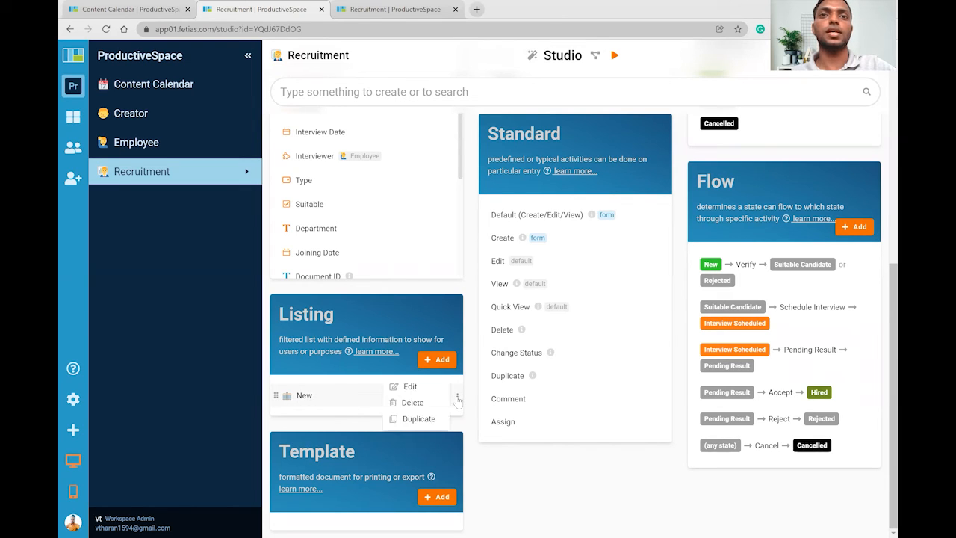
click(420, 418)
click(332, 420)
drag(162, 62, 93, 68)
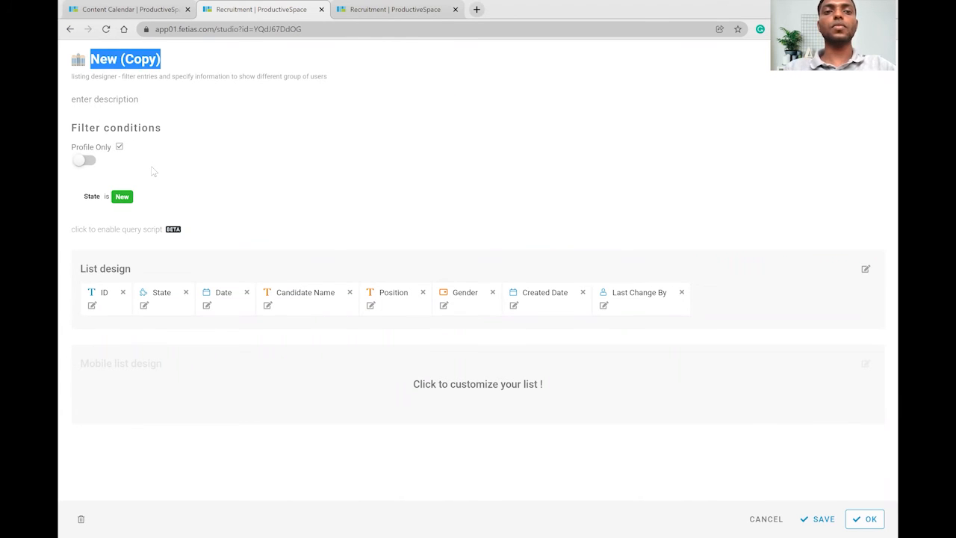
text(Suitable)
text( Candial)
text(te)
key(BackSpace)
key(BackSpace)
key(BackSpace)
key(BackSpace)
text(date)
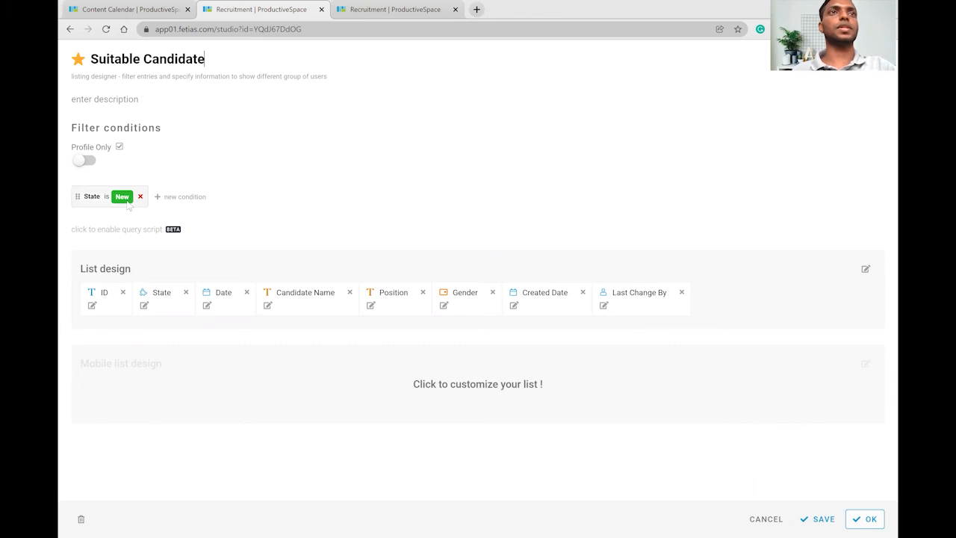
click(122, 196)
click(150, 238)
click(865, 519)
Duplicate it as an 'Interview' listing filtered on State is Interview Scheduled.
click(456, 421)
click(418, 425)
click(419, 440)
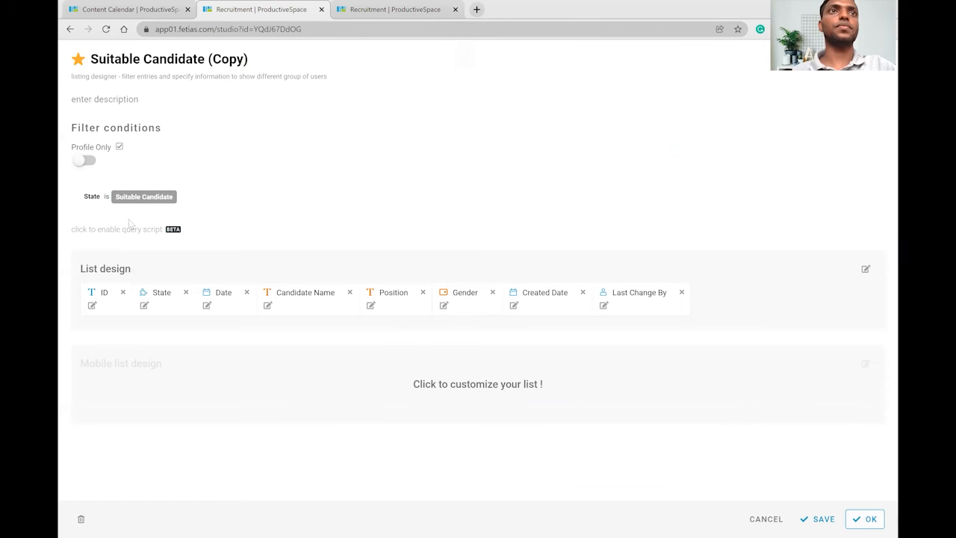
click(144, 196)
click(153, 259)
drag(248, 59, 92, 77)
text(Interview)
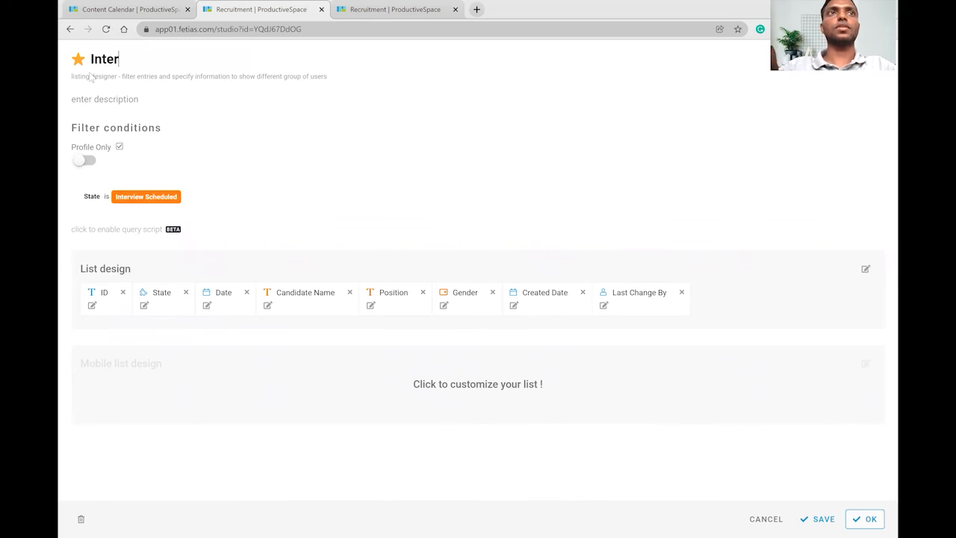
key(Return)
Duplicate it as a 'Pending Result' listing filtered on State is Pending Result.
click(457, 443)
click(422, 449)
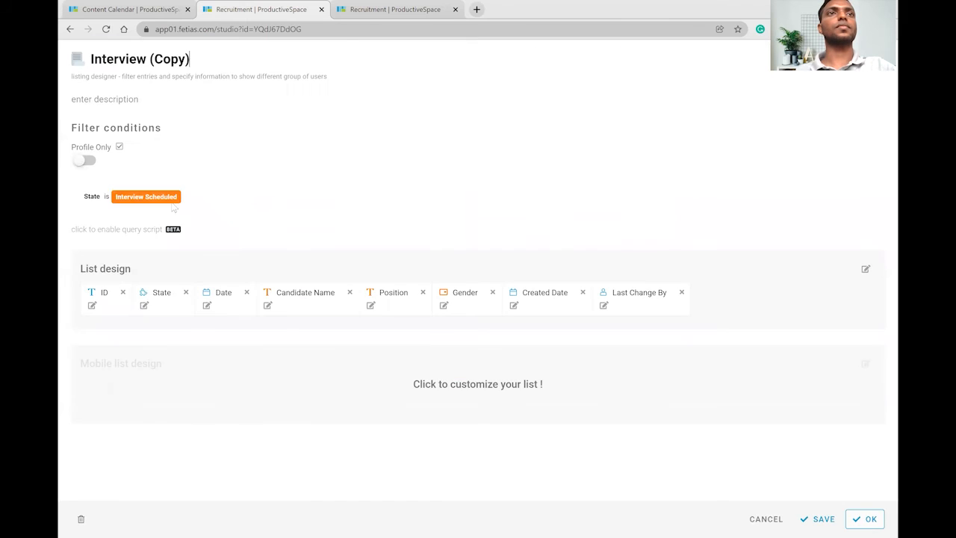
click(145, 197)
click(154, 278)
drag(190, 66, 87, 72)
text(Pendong)
key(BackSpace)
key(BackSpace)
key(BackSpace)
text(ing Result)
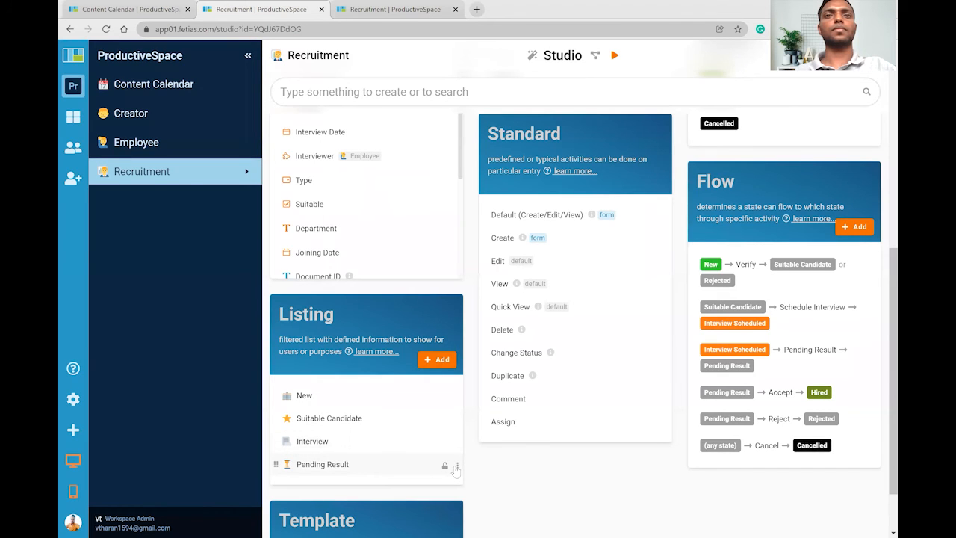
Duplicate Pending Result as a 'Hired' listing filtered on State is Hired.
click(457, 468)
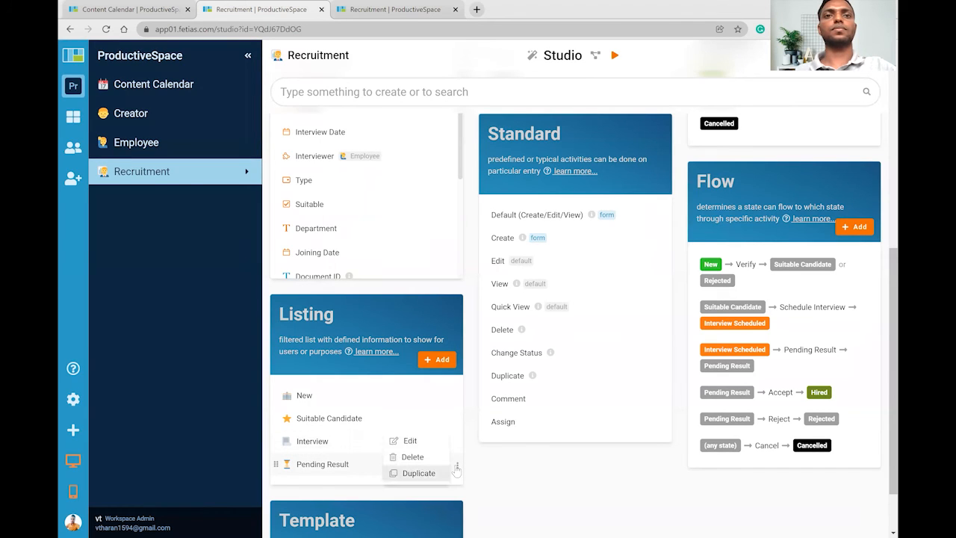
click(419, 472)
click(322, 487)
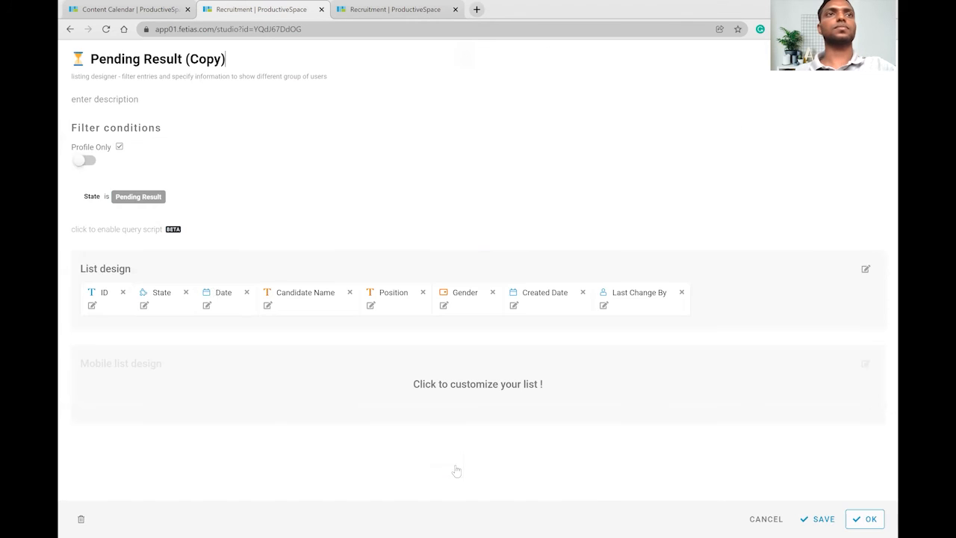
click(145, 200)
click(142, 298)
drag(232, 58, 93, 90)
text(Hired)
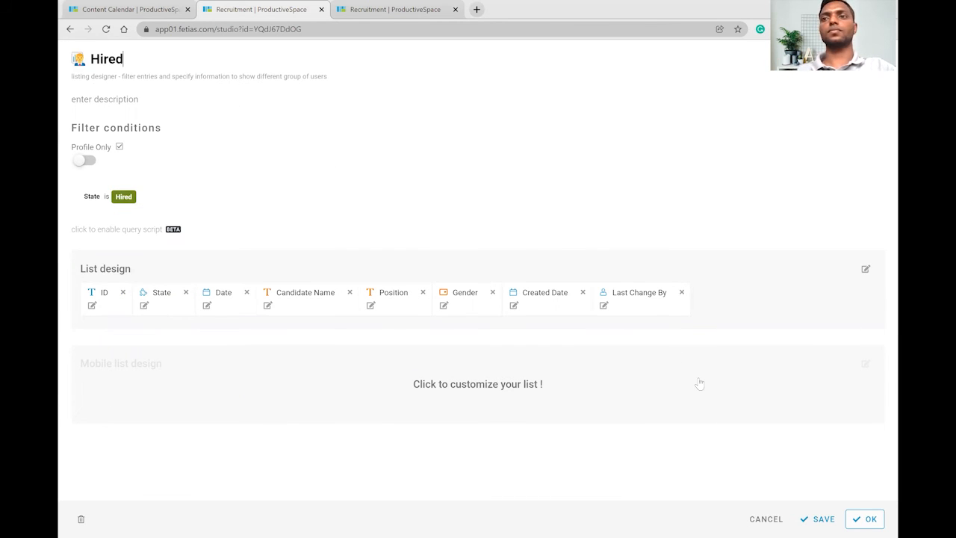
key(Return)
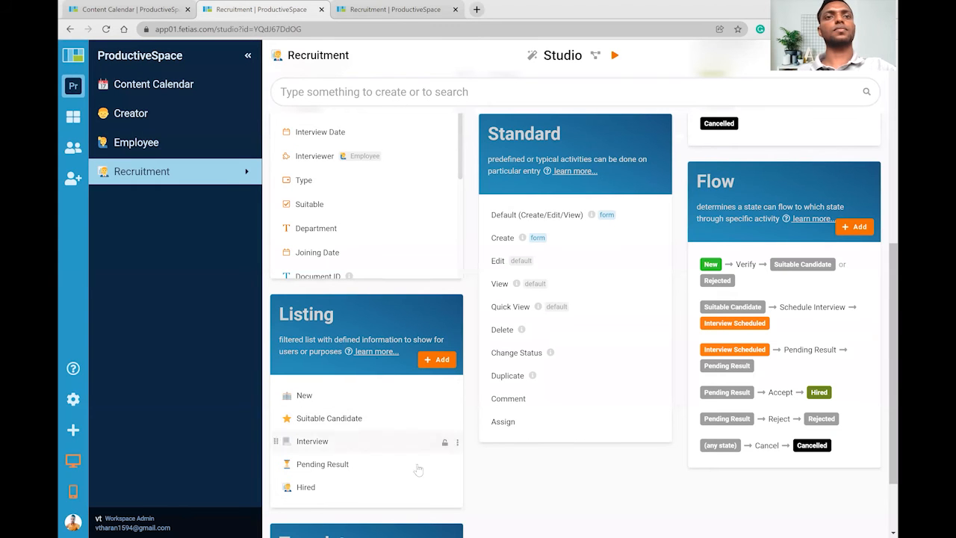
Duplicate the Hired listing and rename the copy to Archive.
click(457, 488)
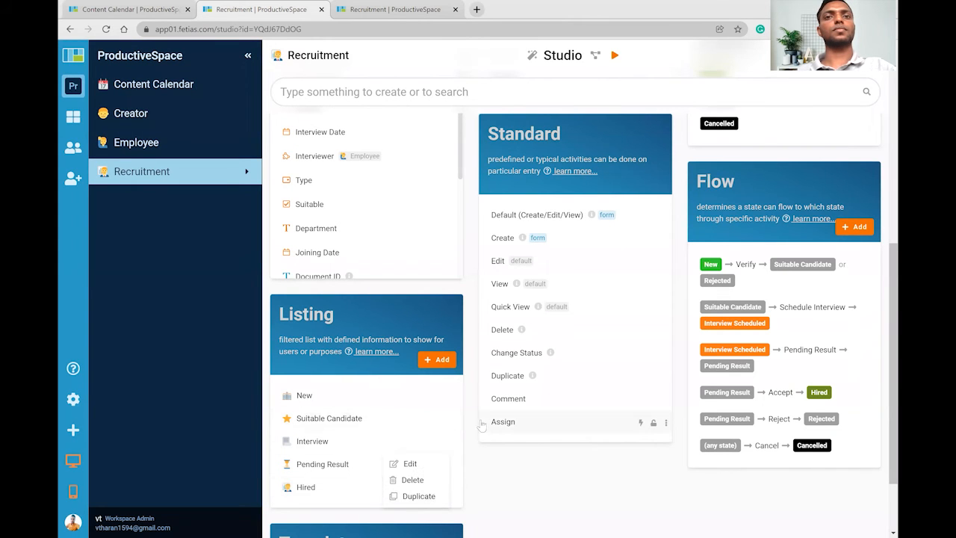
scroll(482, 427, down, 2)
click(418, 404)
click(321, 418)
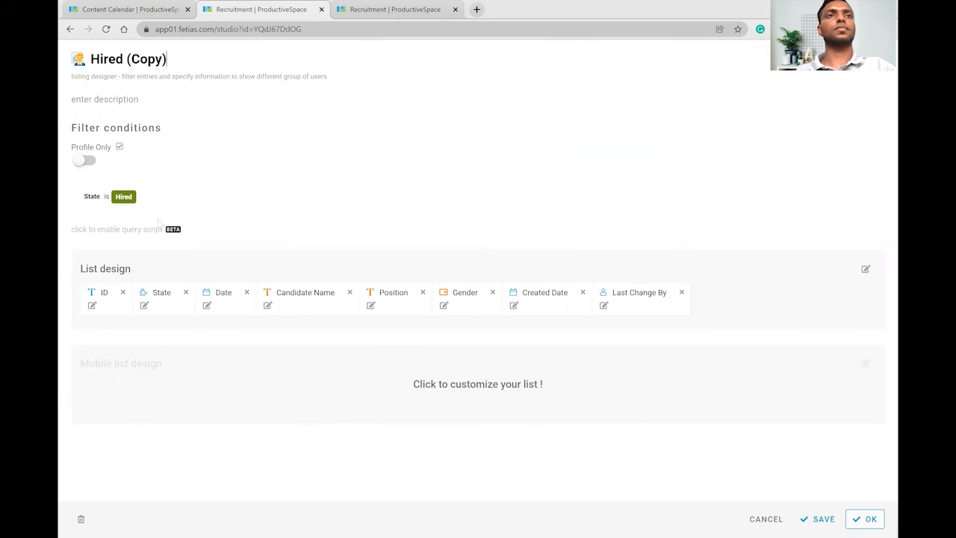
drag(185, 59, 93, 77)
text(Ar)
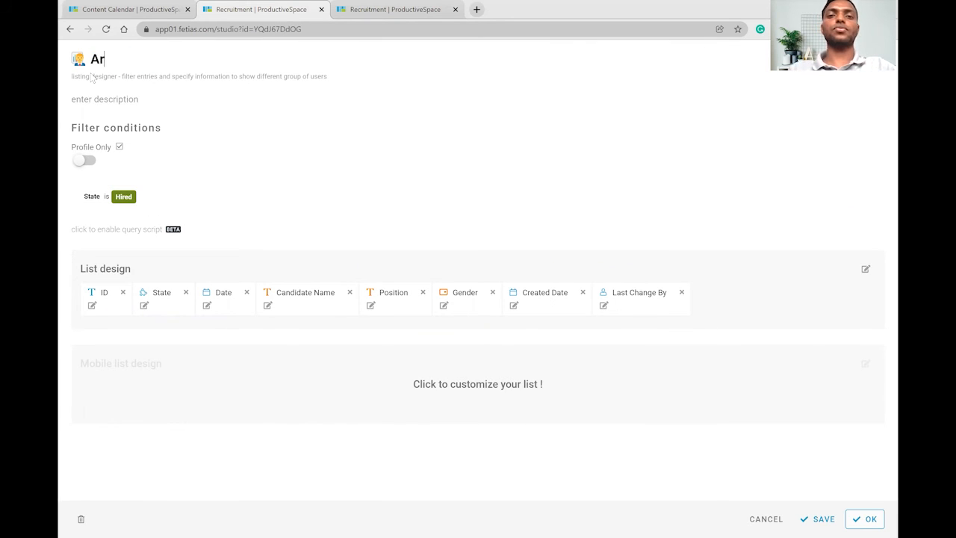
text(chvive)
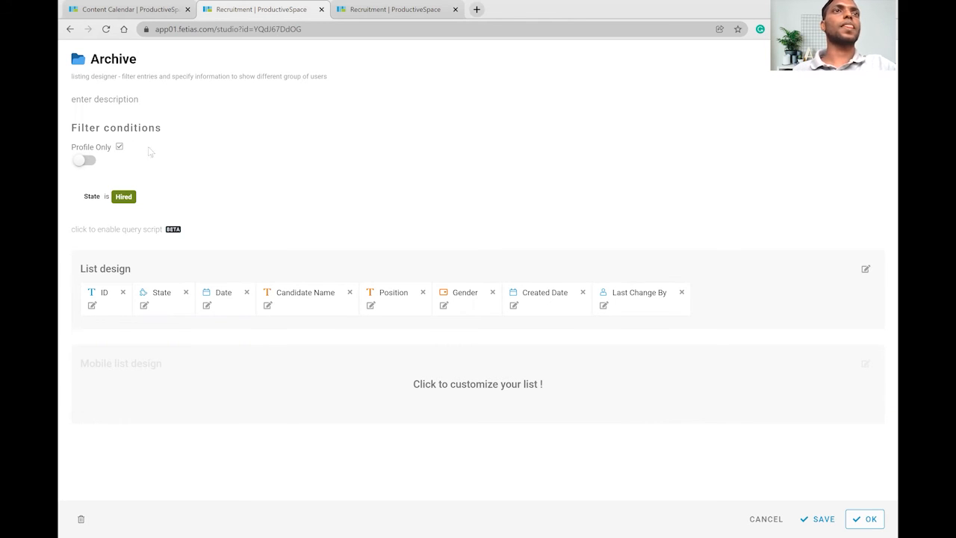
Put the State condition into a new OR group and set it to Rejected.
mouse_move(127, 191)
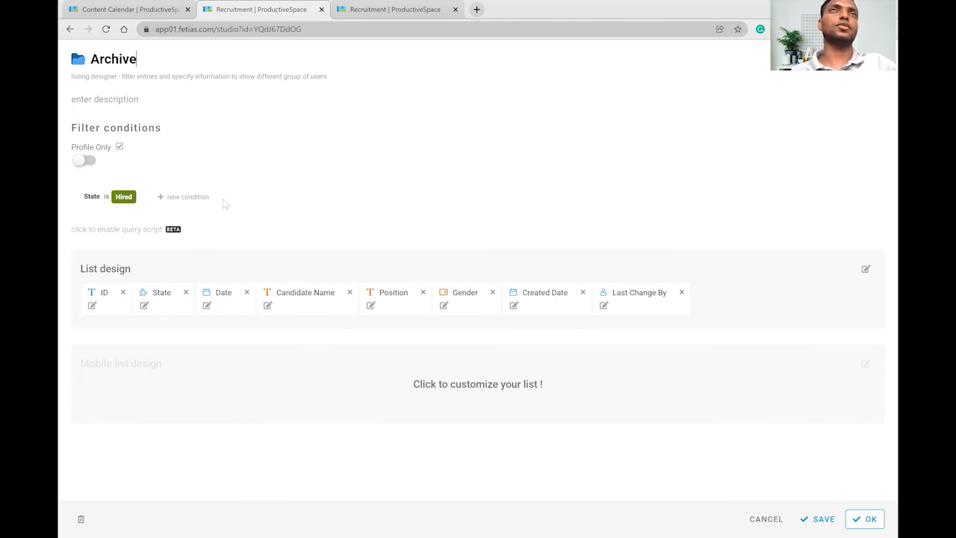
click(117, 199)
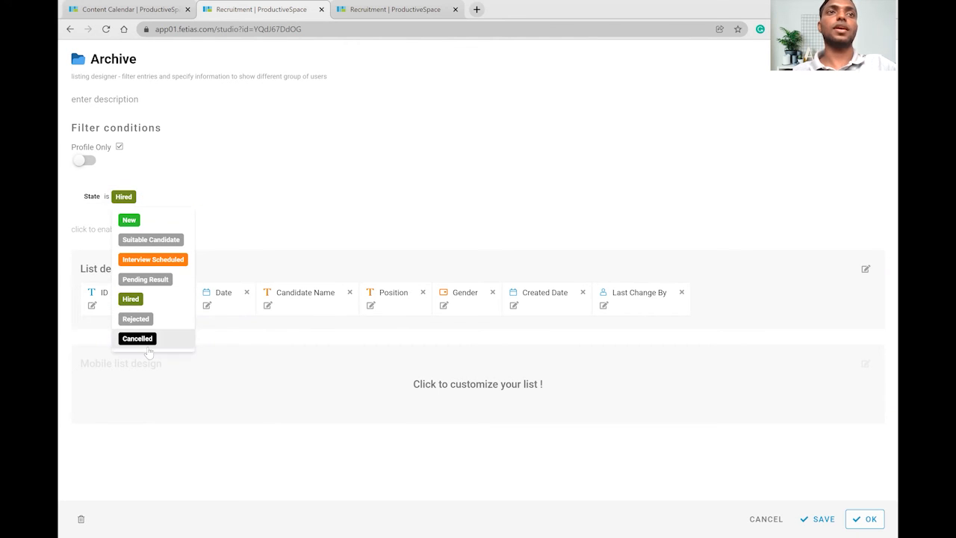
click(170, 200)
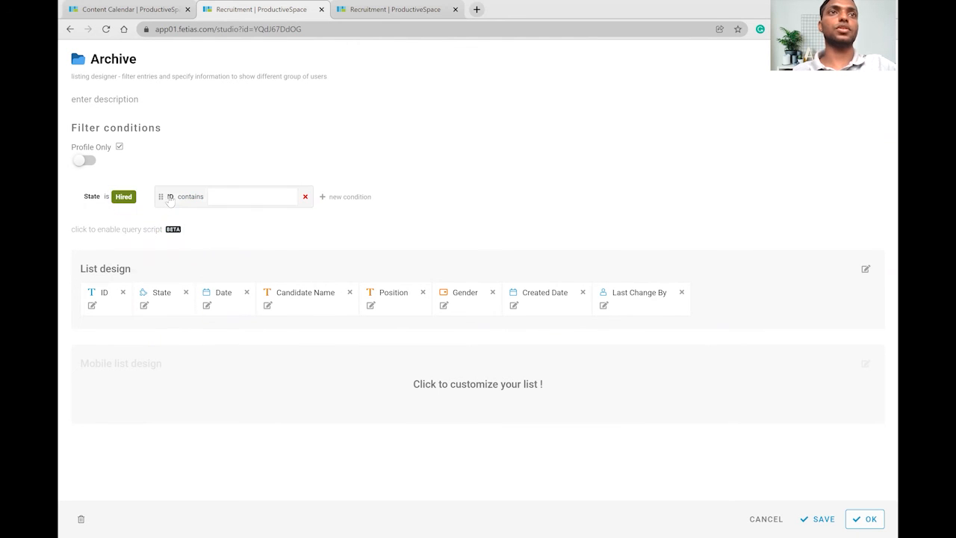
click(170, 198)
text(or)
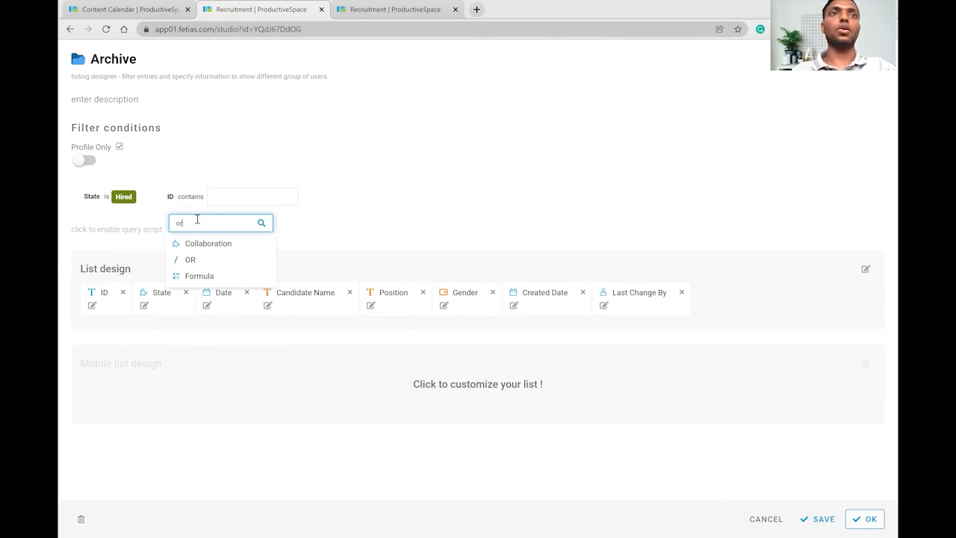
click(191, 261)
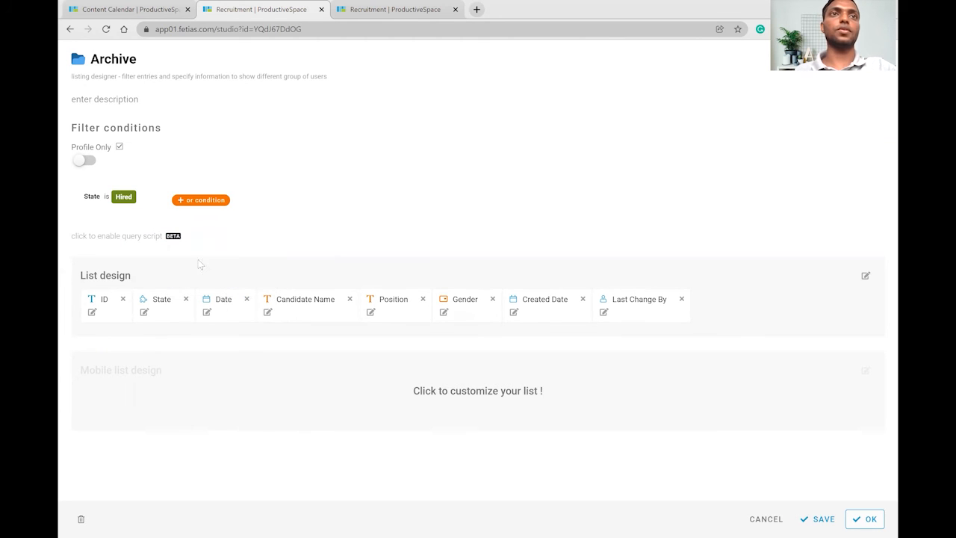
drag(75, 194, 132, 211)
click(141, 207)
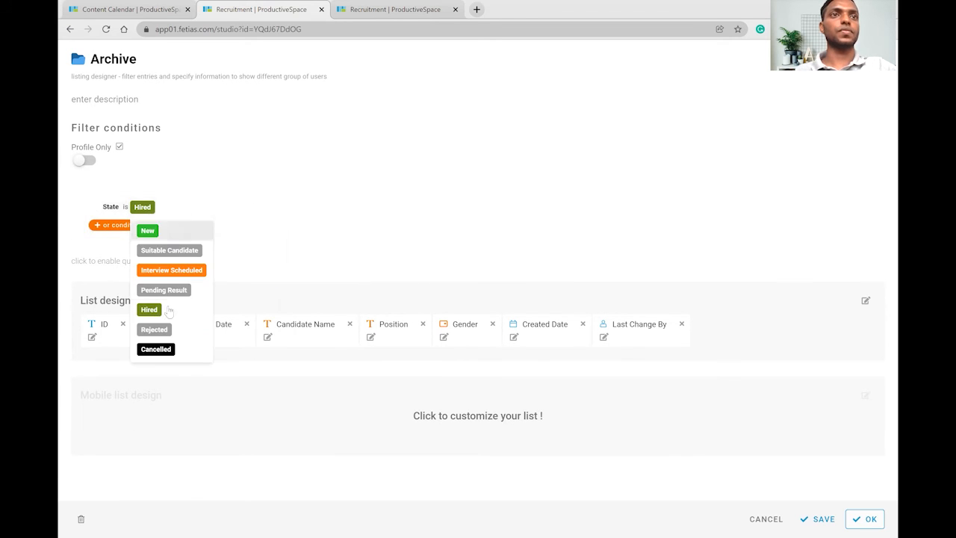
click(155, 330)
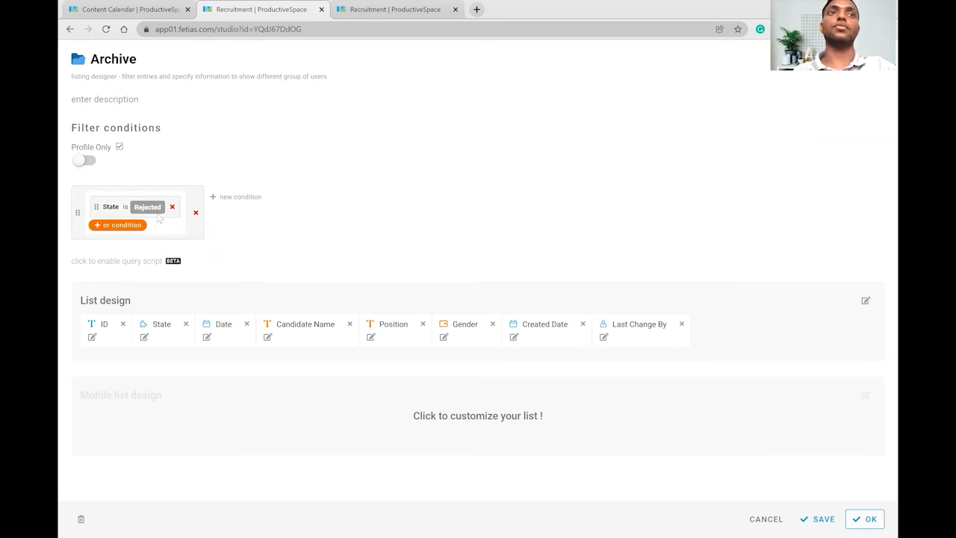
Add State is Cancelled as the OR group's second alternative and confirm the Archive listing.
click(101, 228)
click(126, 232)
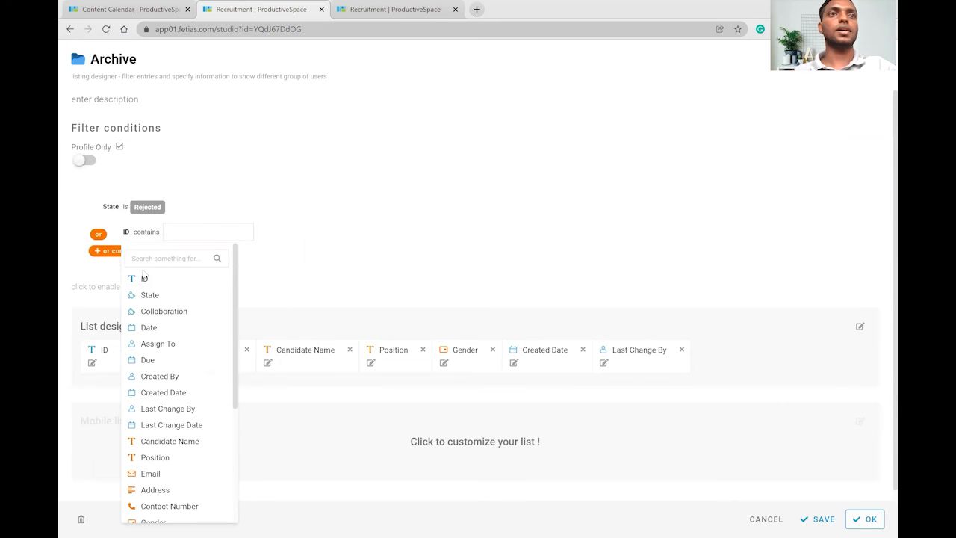
click(150, 297)
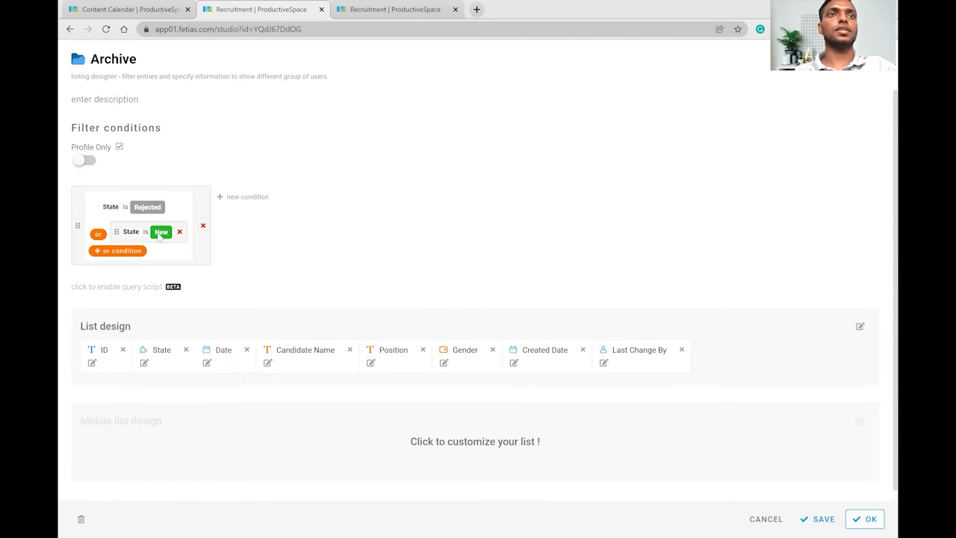
click(161, 231)
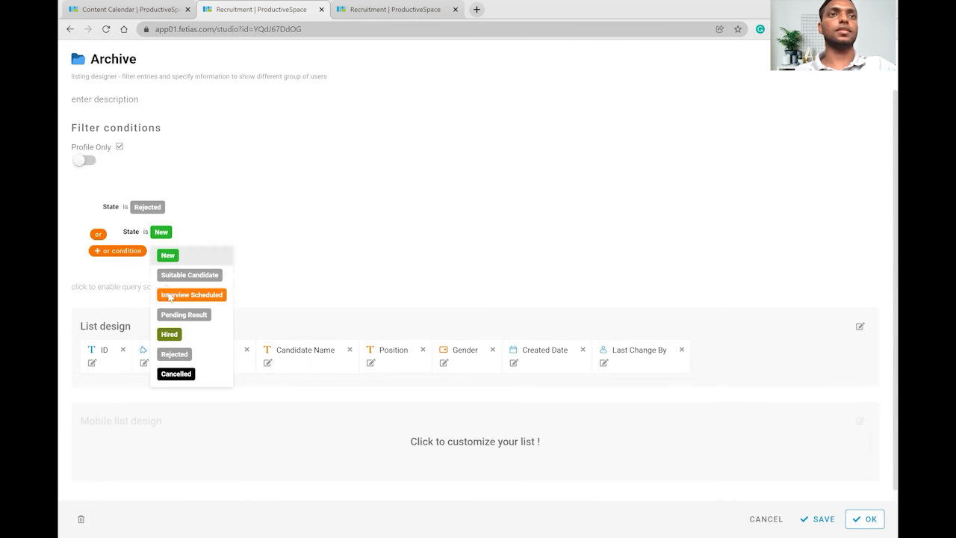
click(177, 373)
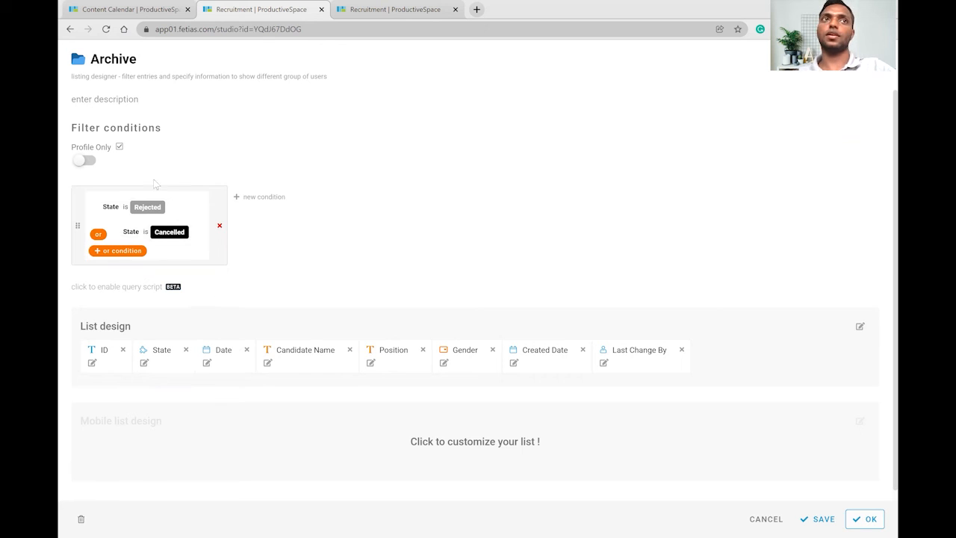
click(866, 518)
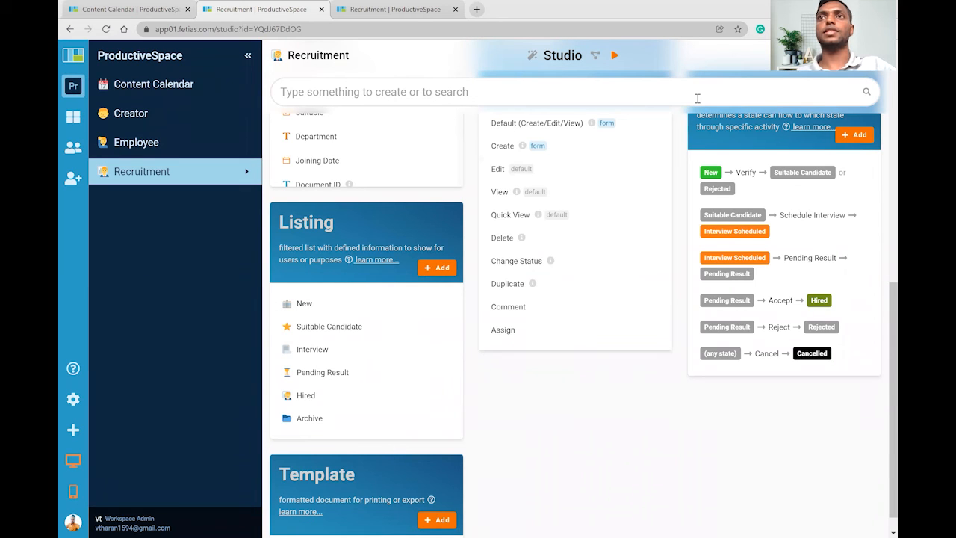
Save, reload the app, and browse the Suitable Candidate, Interview, Pending Result, Hired, Archive and New listings.
click(402, 10)
click(106, 30)
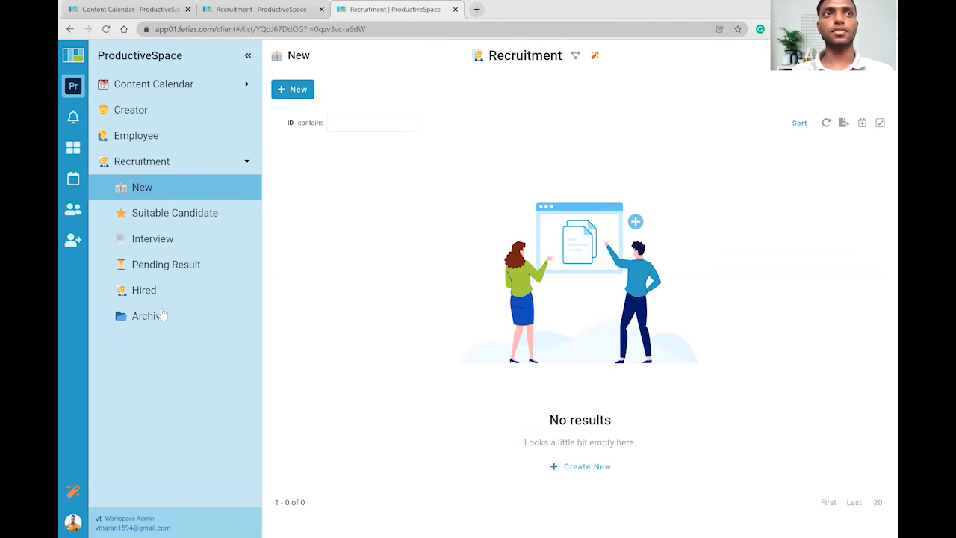
click(163, 210)
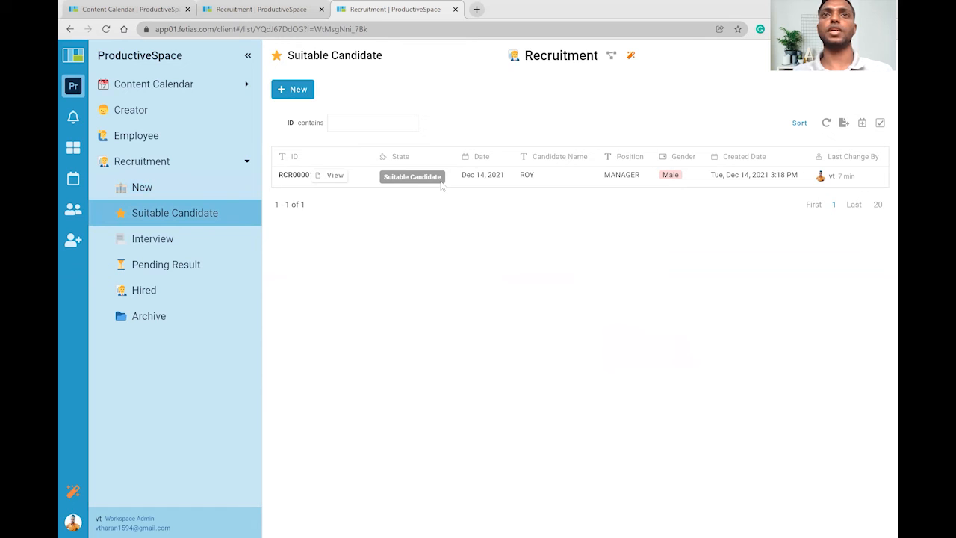
click(170, 238)
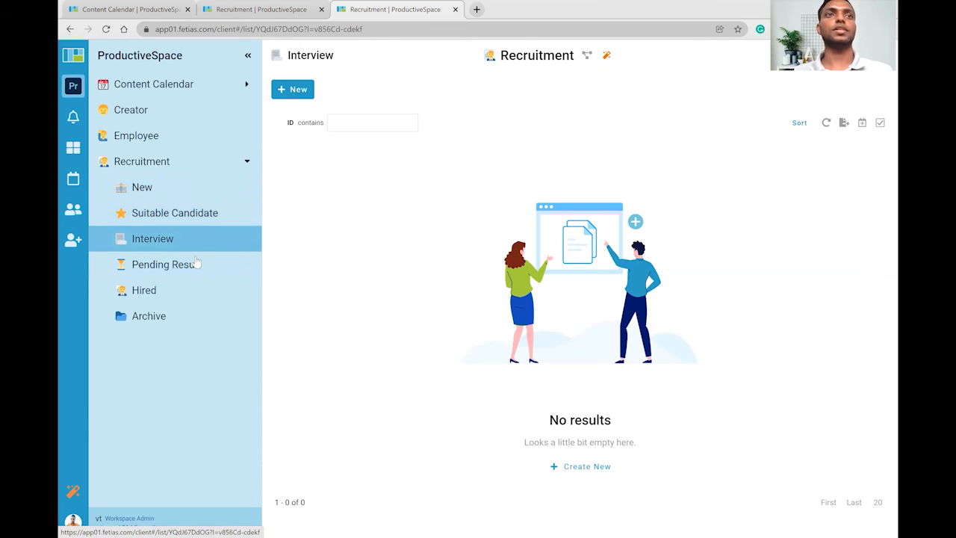
click(195, 263)
click(179, 295)
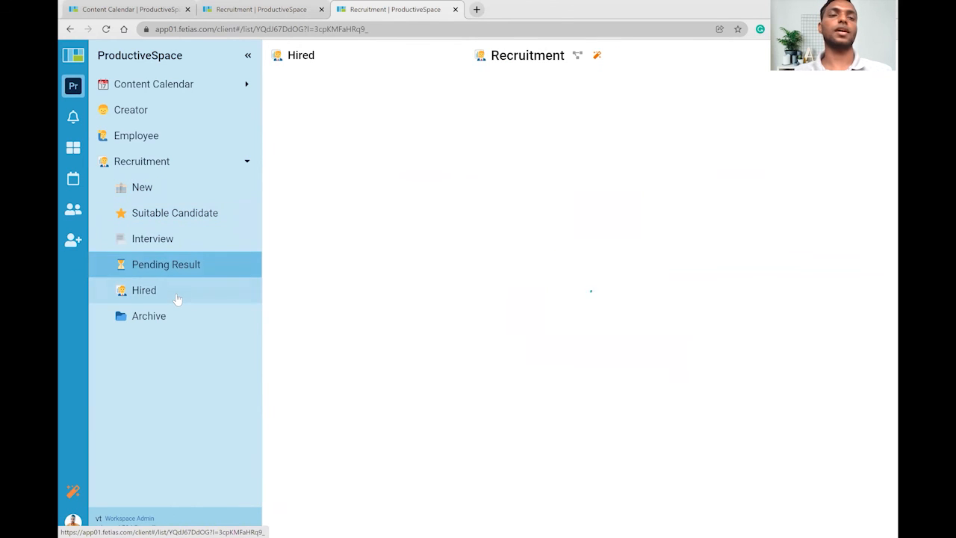
click(182, 315)
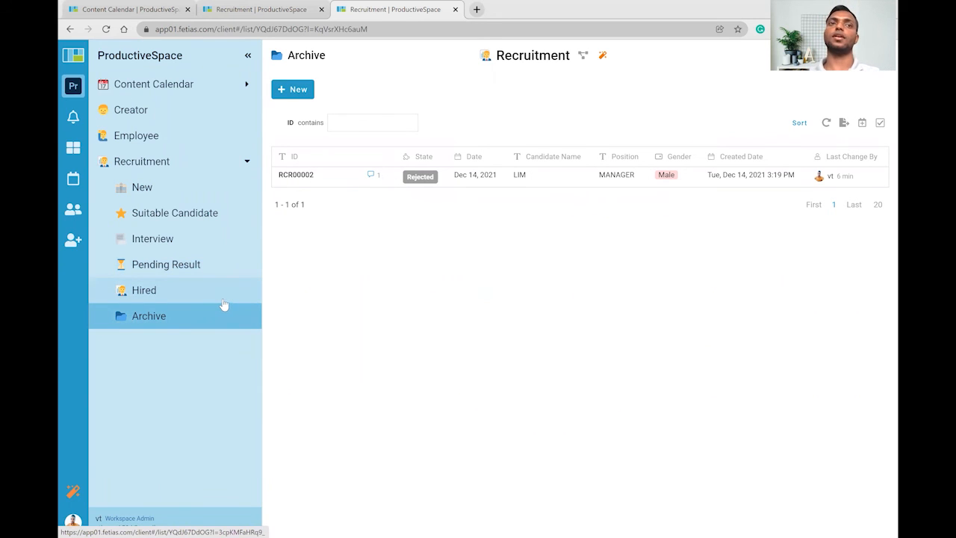
click(170, 193)
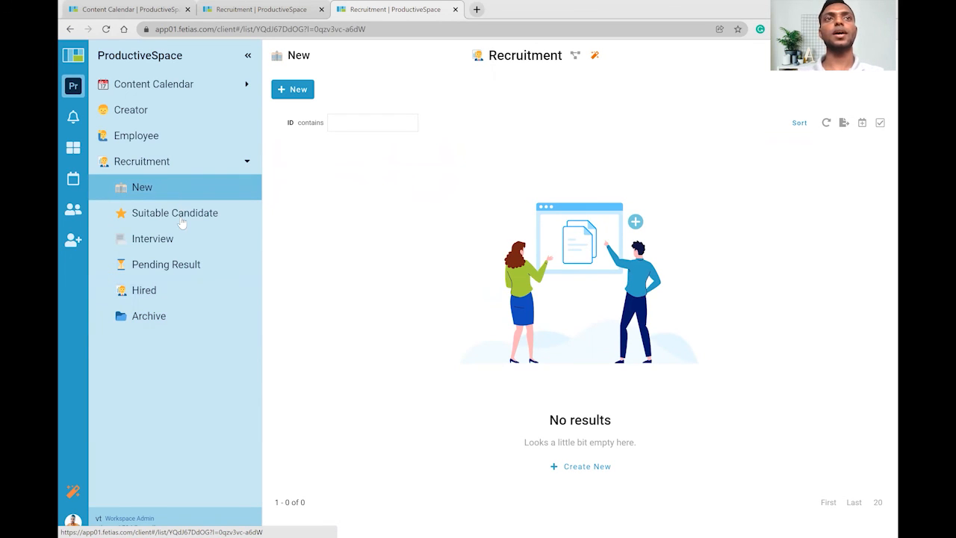
click(181, 216)
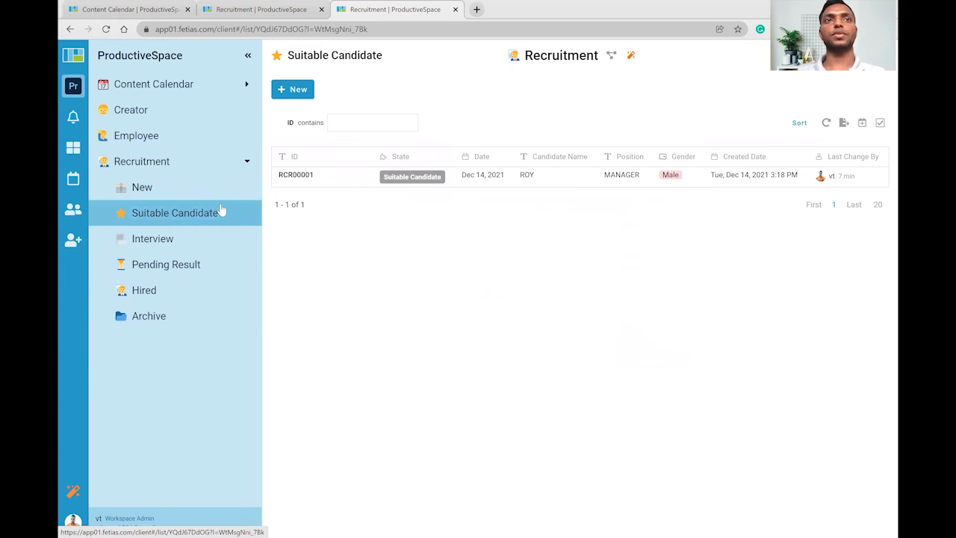
Schedule the candidate's Online interview for Dec 15, 2021 with the first listed interviewer.
click(370, 177)
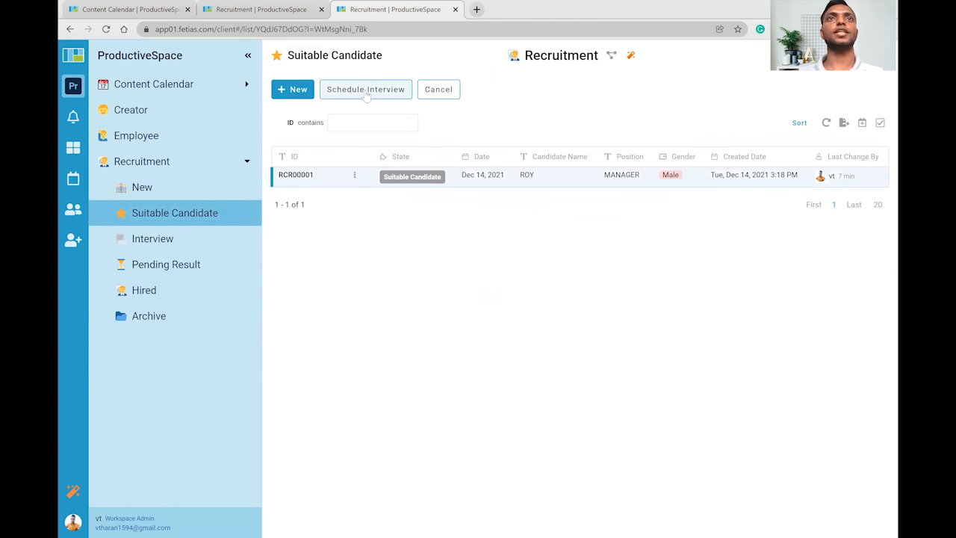
click(364, 89)
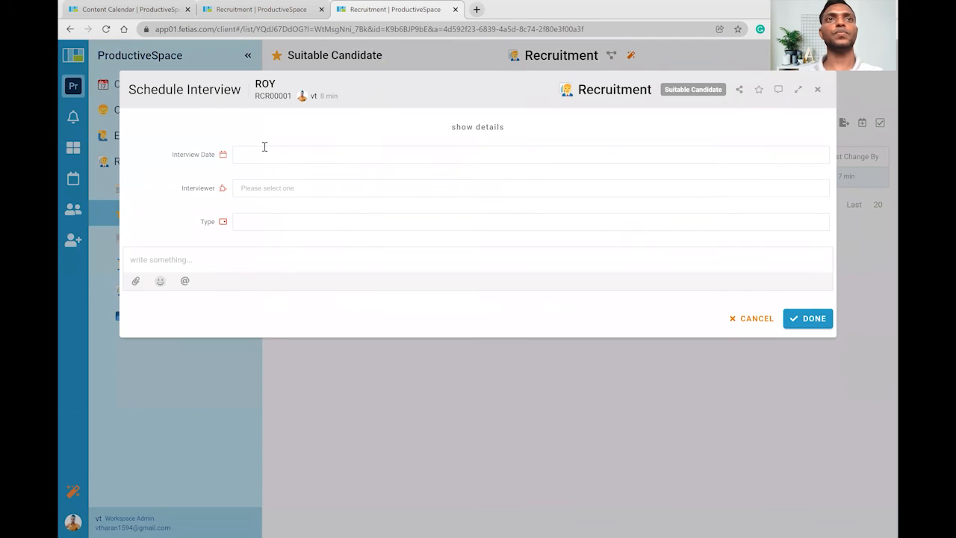
click(255, 156)
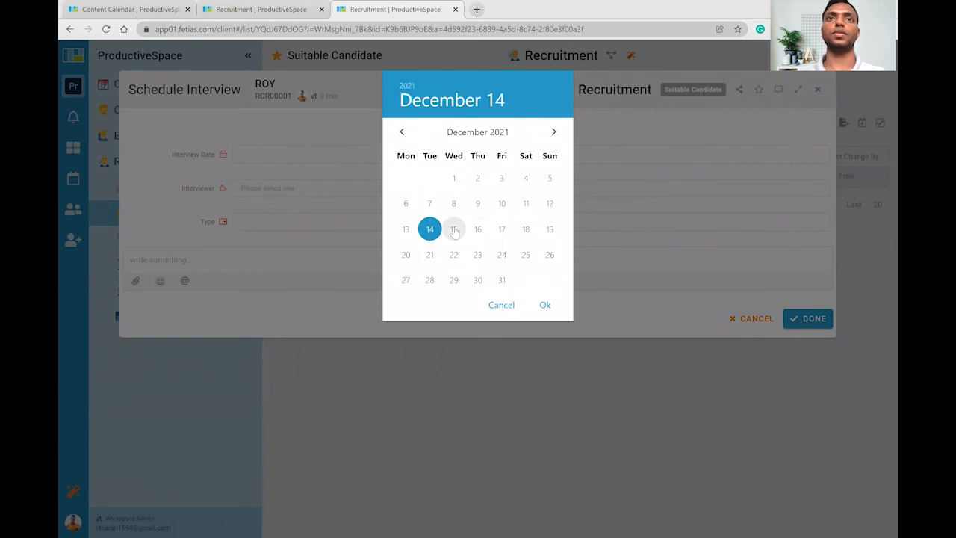
click(454, 229)
click(544, 305)
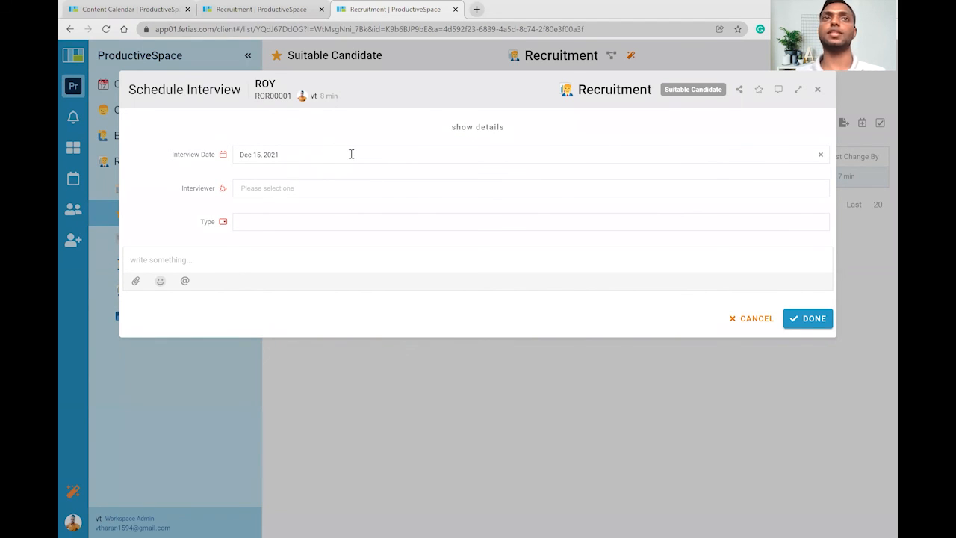
click(278, 188)
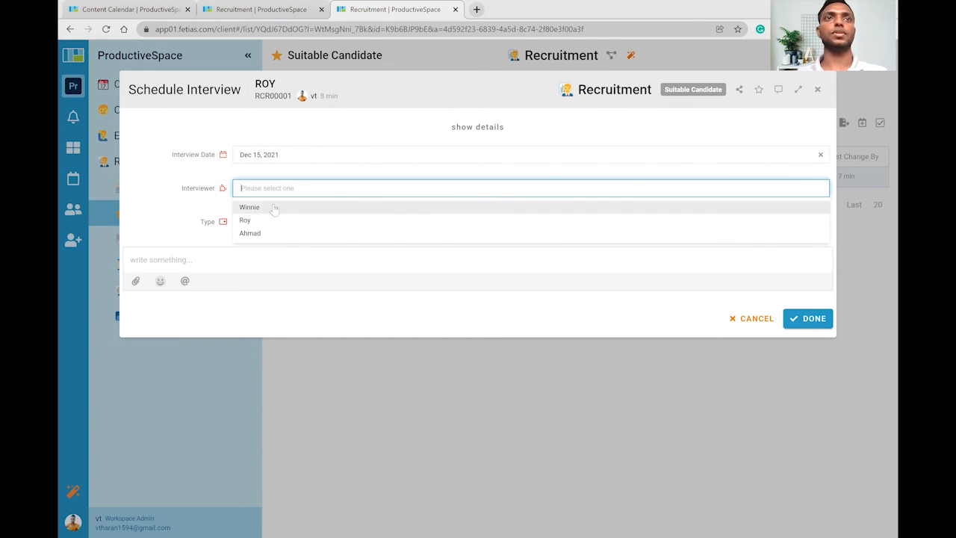
click(274, 208)
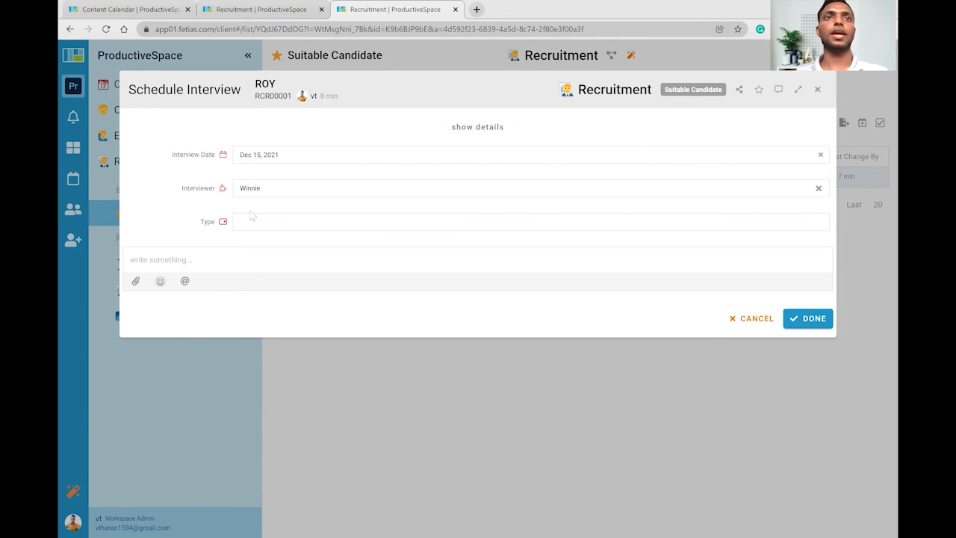
click(251, 221)
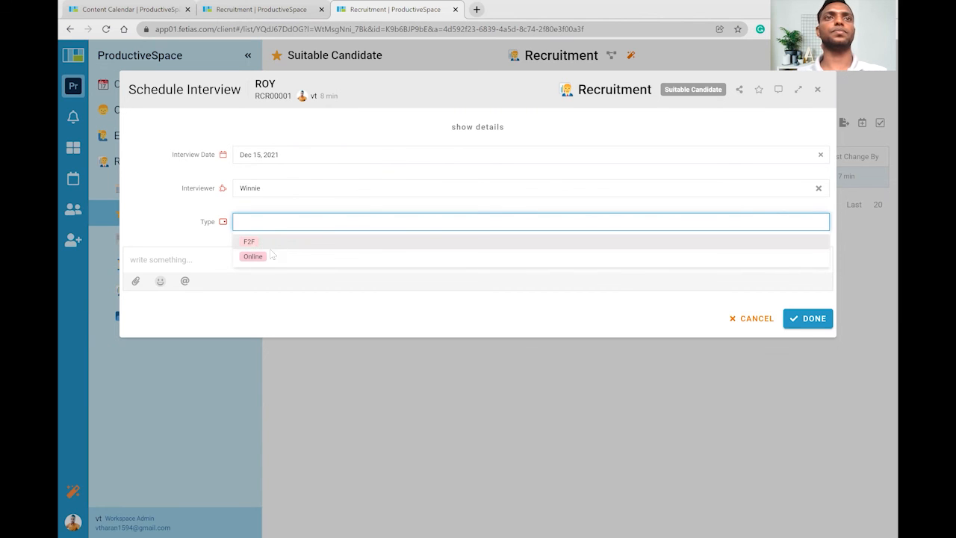
click(270, 257)
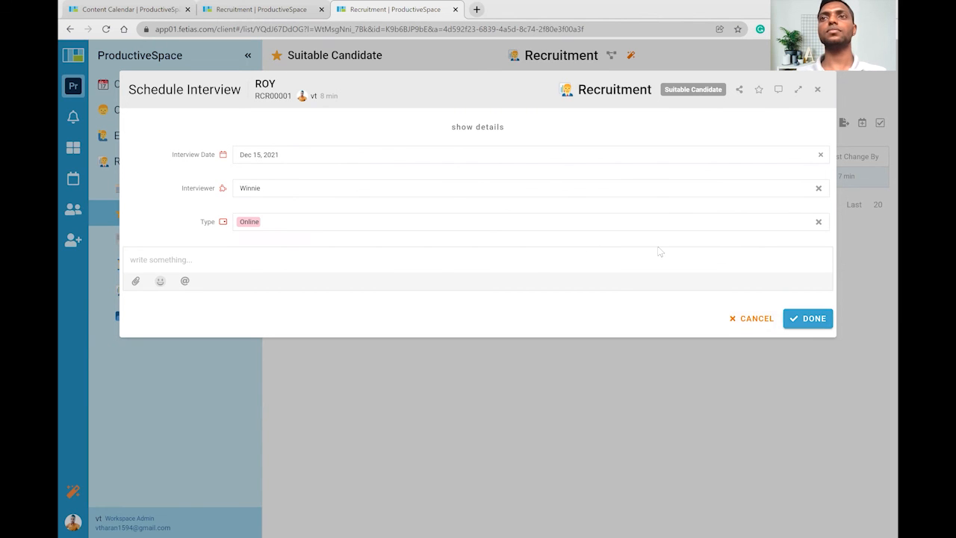
click(808, 319)
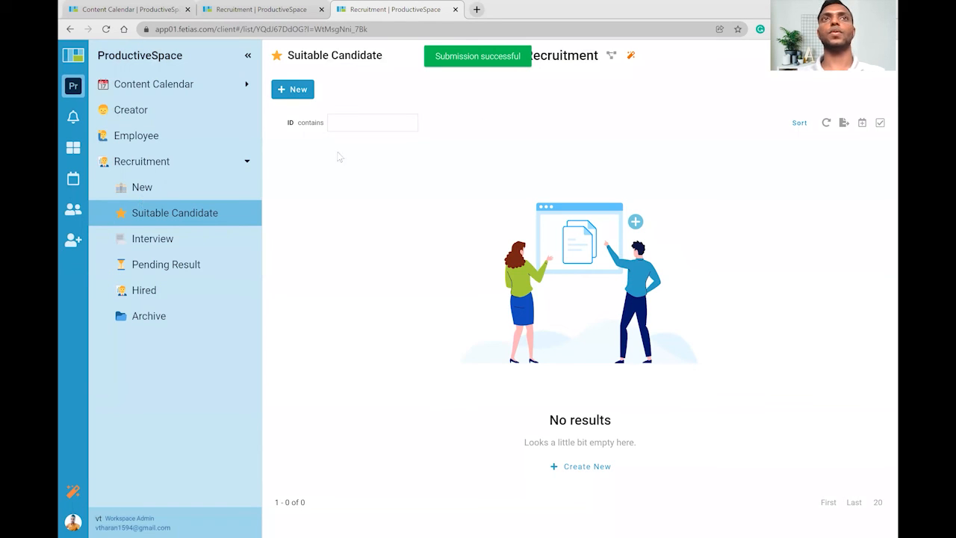
Select the candidate's record in the Interview listing and move it to Pending Result.
click(166, 238)
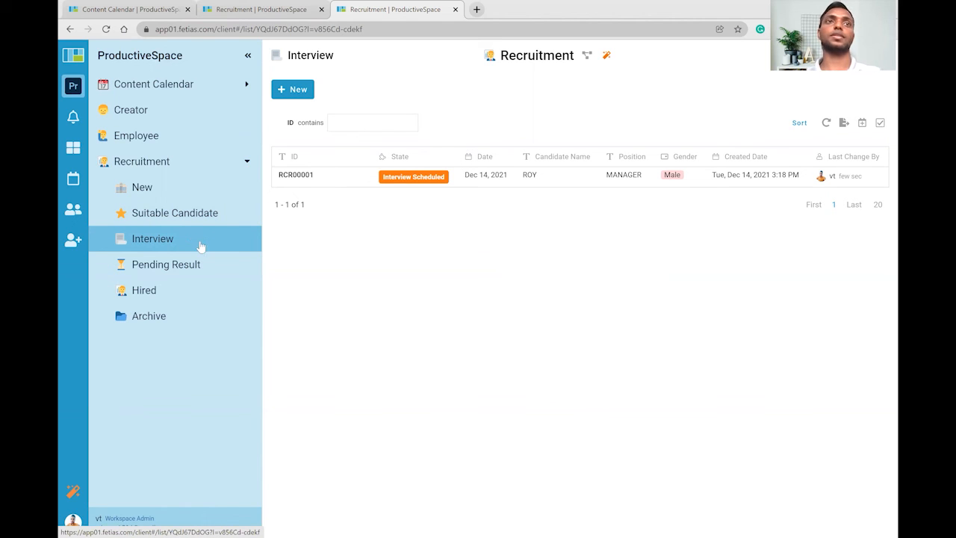
click(163, 195)
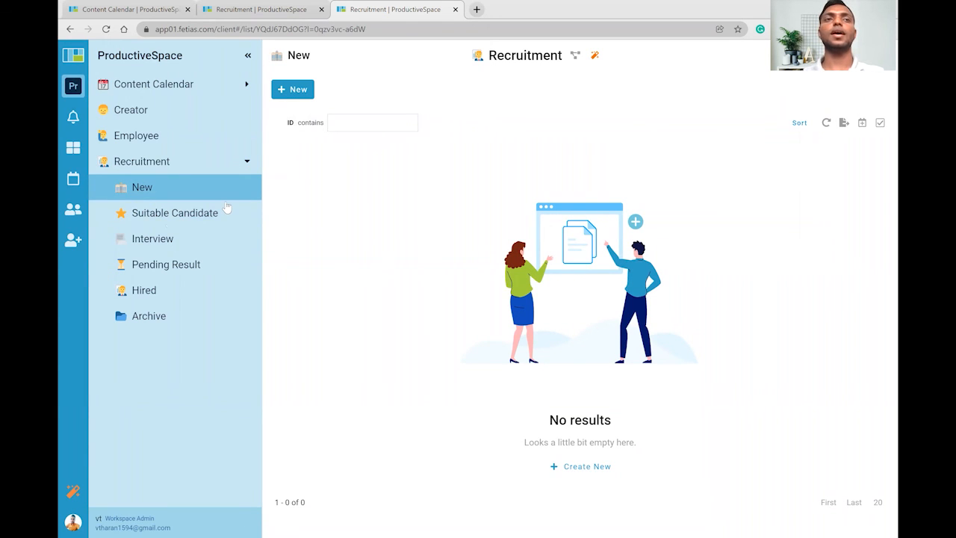
click(187, 238)
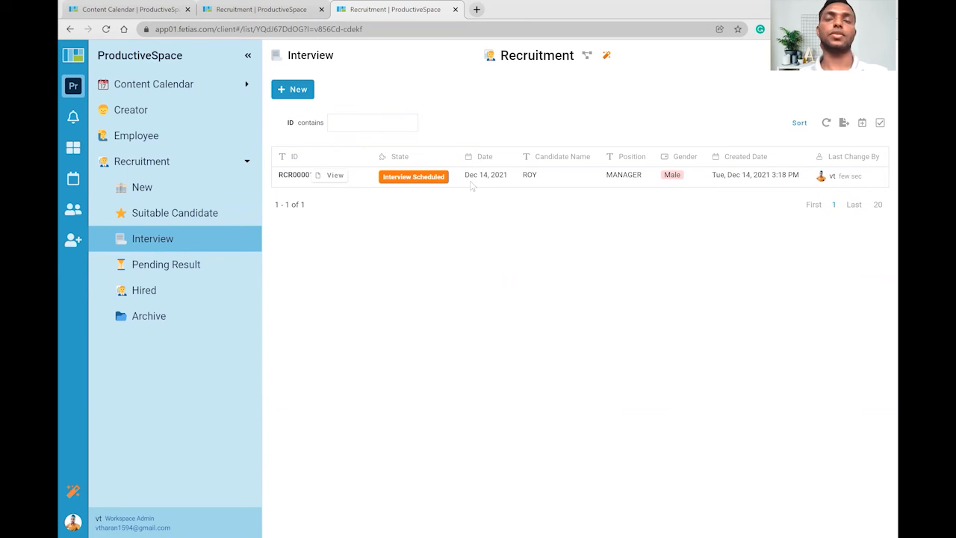
click(380, 175)
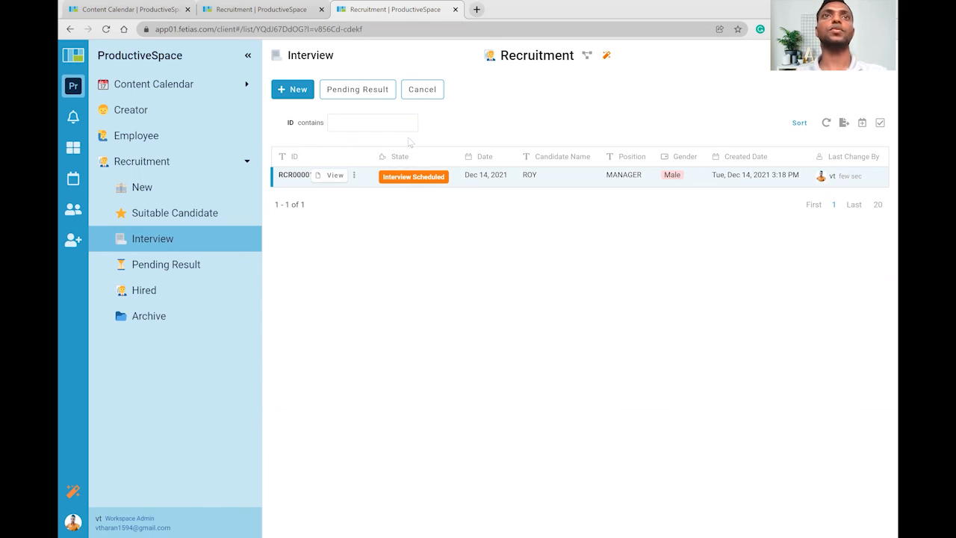
click(359, 93)
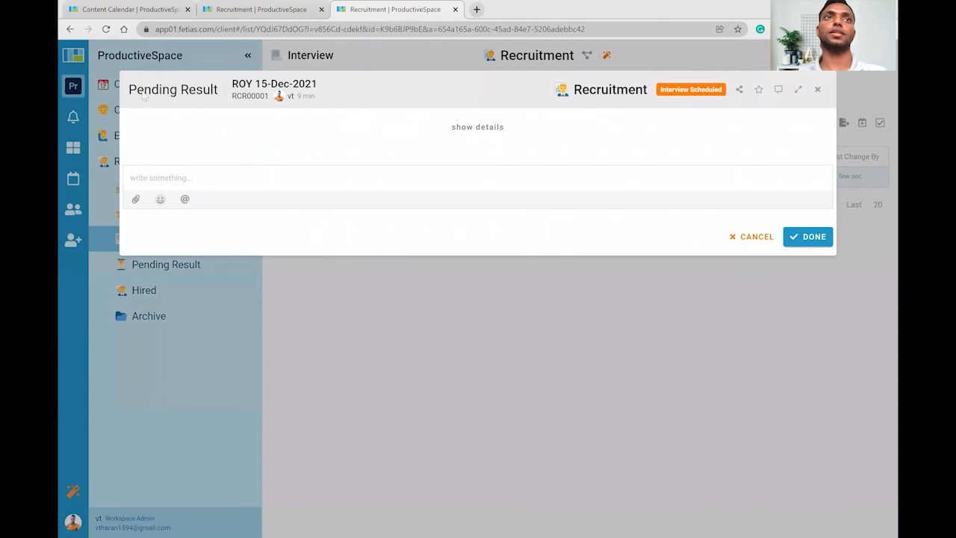
click(808, 237)
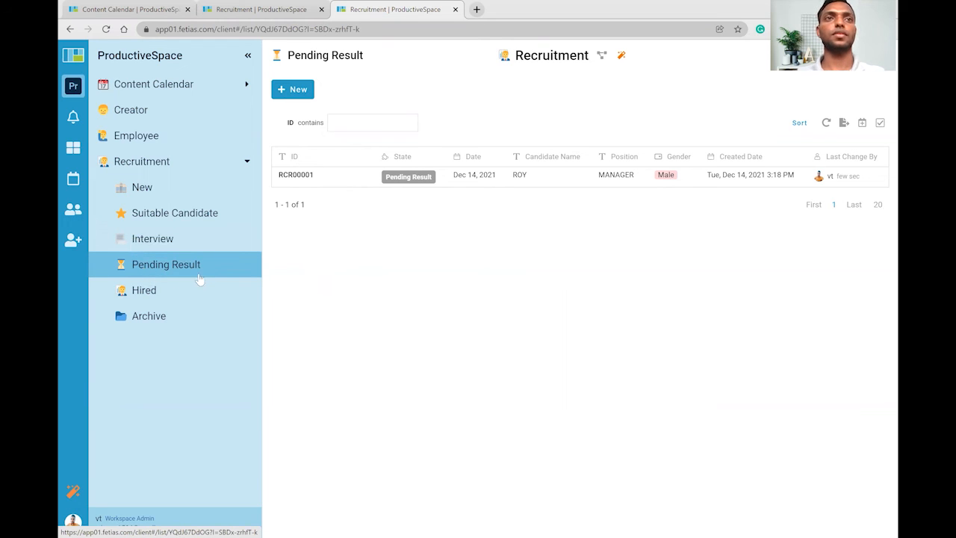
Accept the candidate with Department Engineering and Joining Date Dec 28, 2021, then view Hired.
click(363, 176)
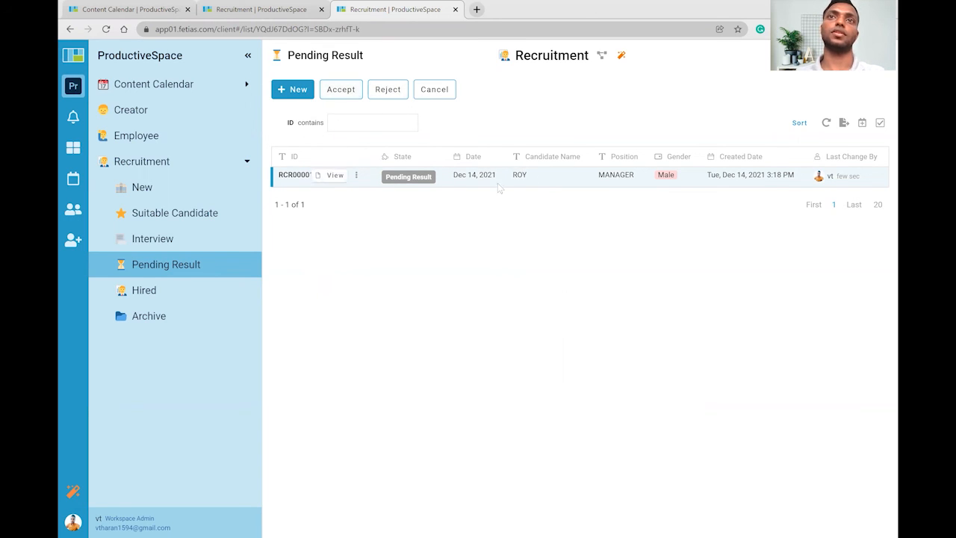
click(338, 96)
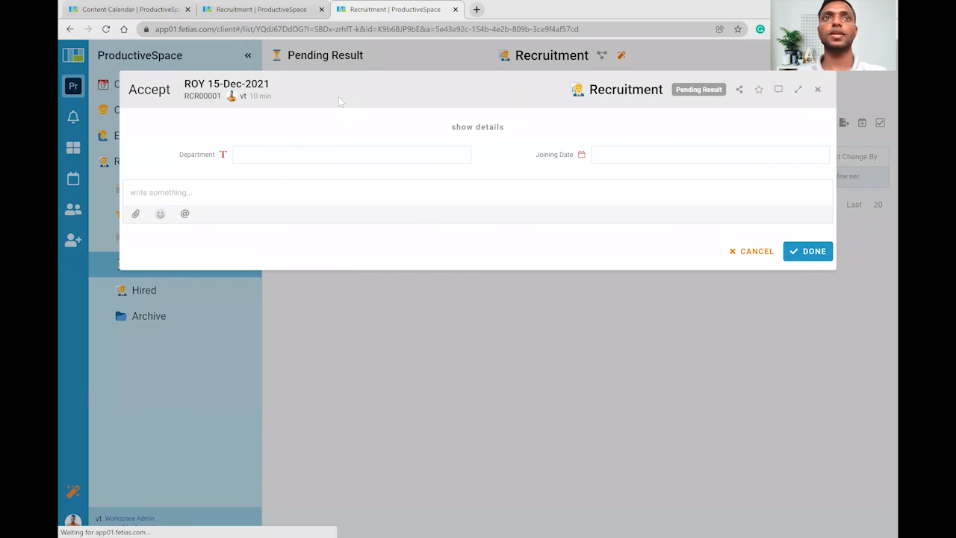
click(301, 153)
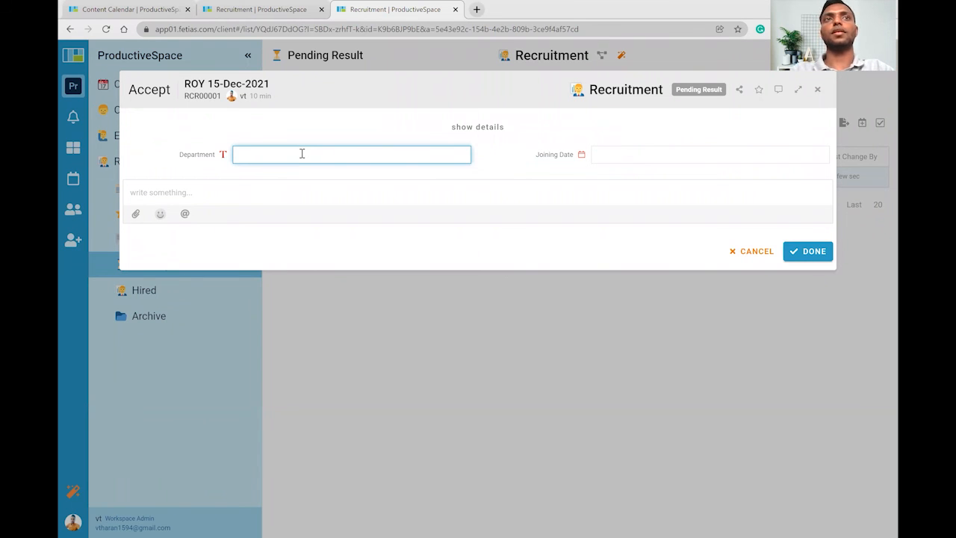
text(Engineering)
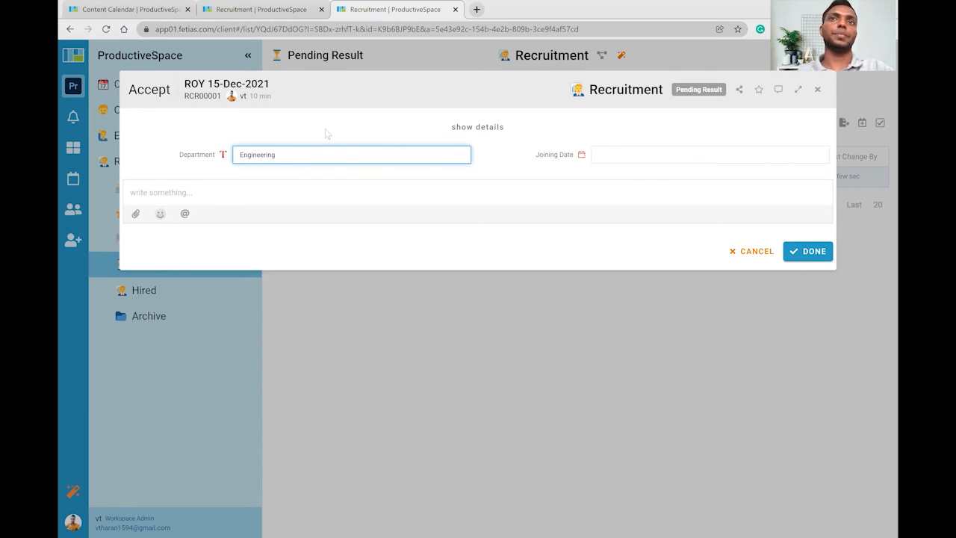
click(622, 154)
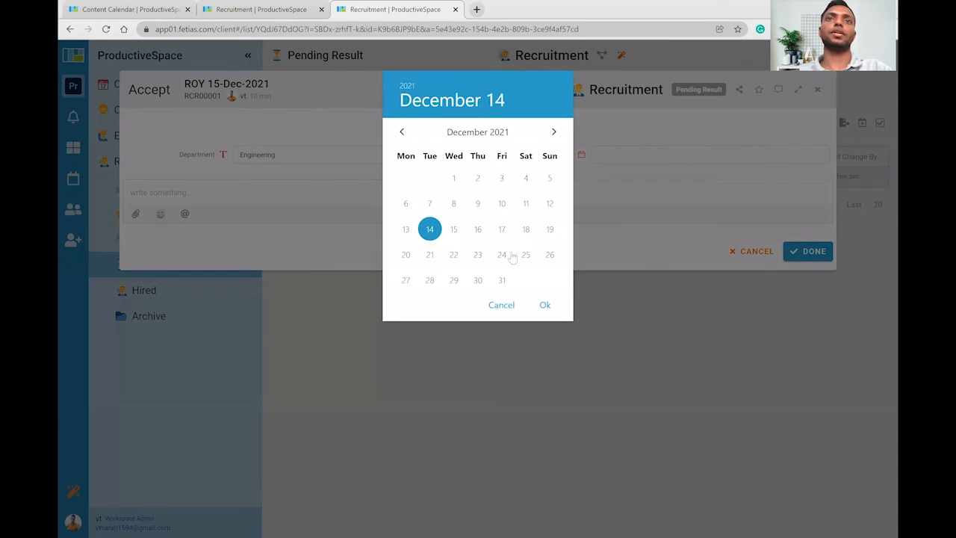
click(430, 280)
click(545, 307)
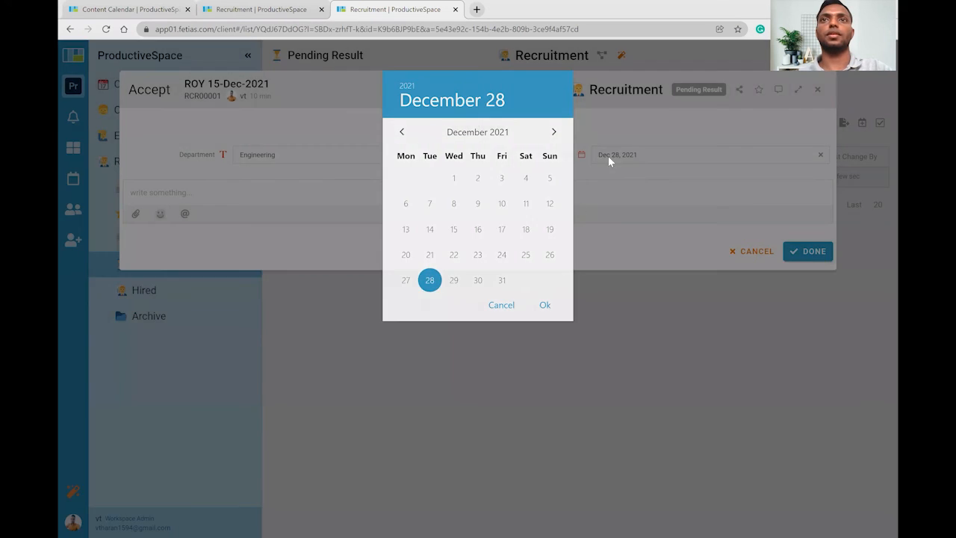
key(Return)
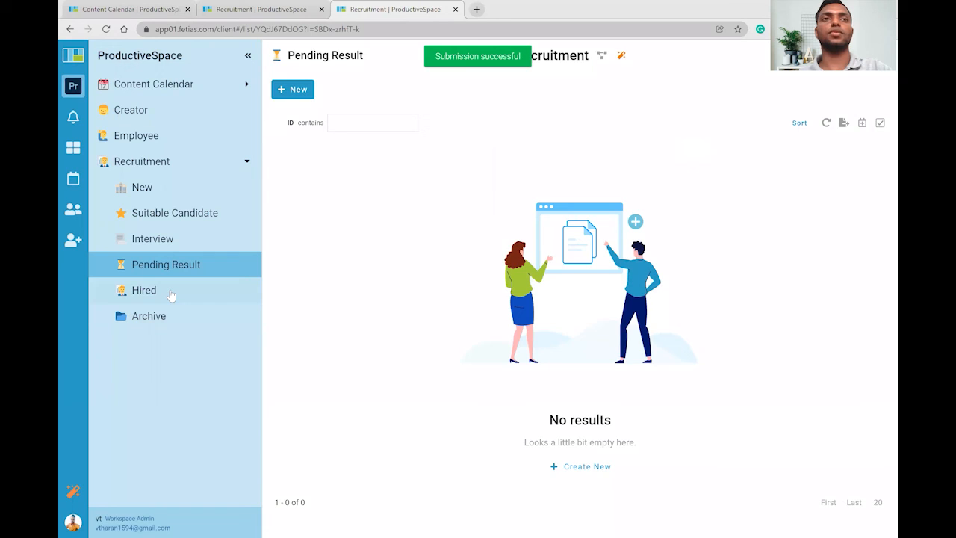
click(171, 291)
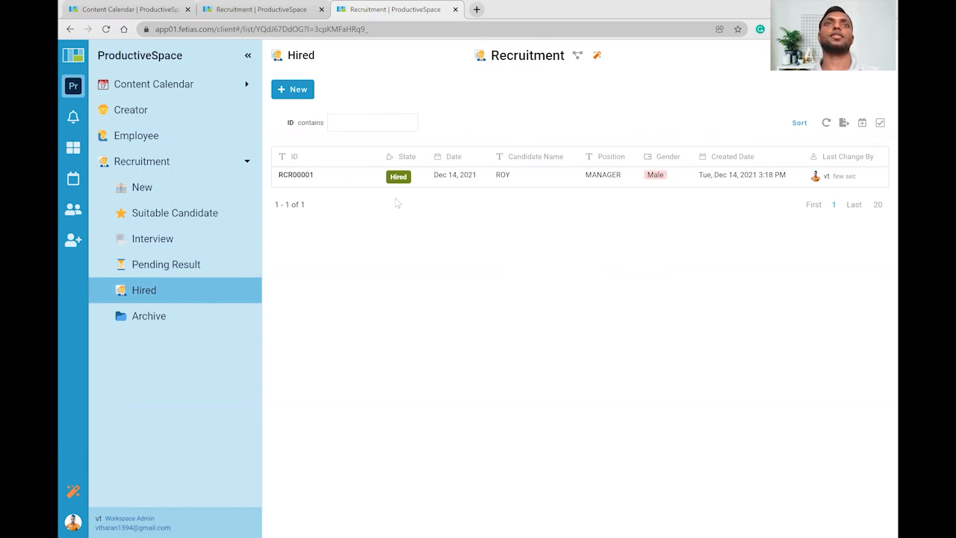
click(314, 12)
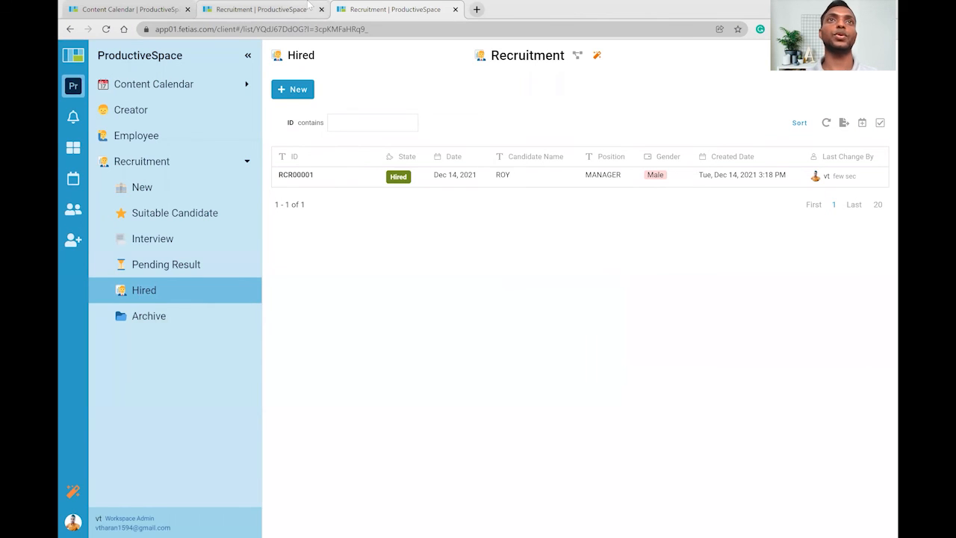
scroll(521, 249, up, 1)
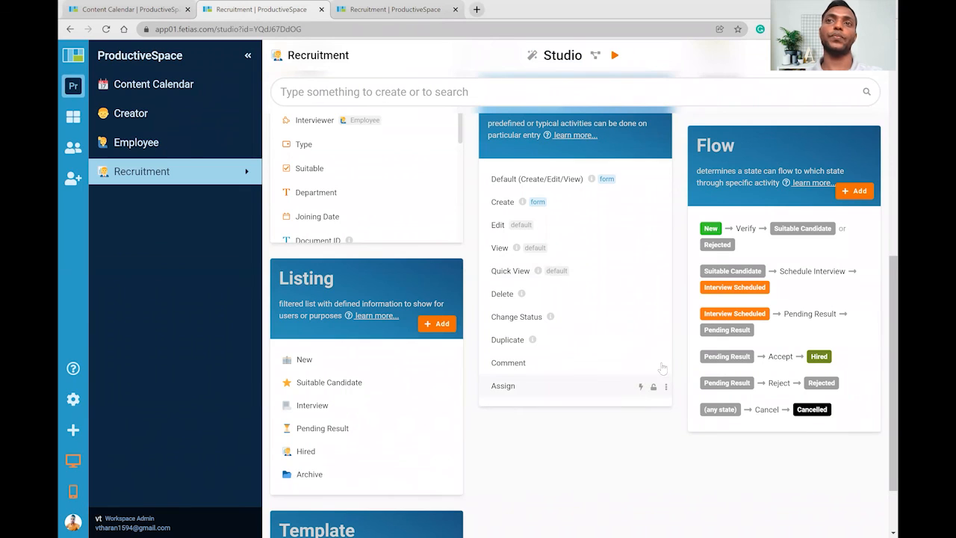
scroll(695, 294, up, 2)
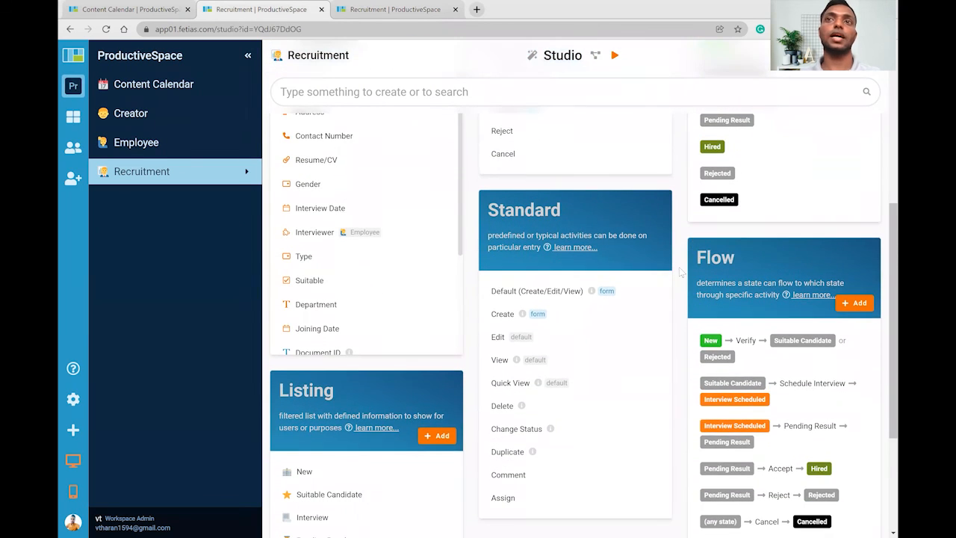
scroll(680, 259, up, 3)
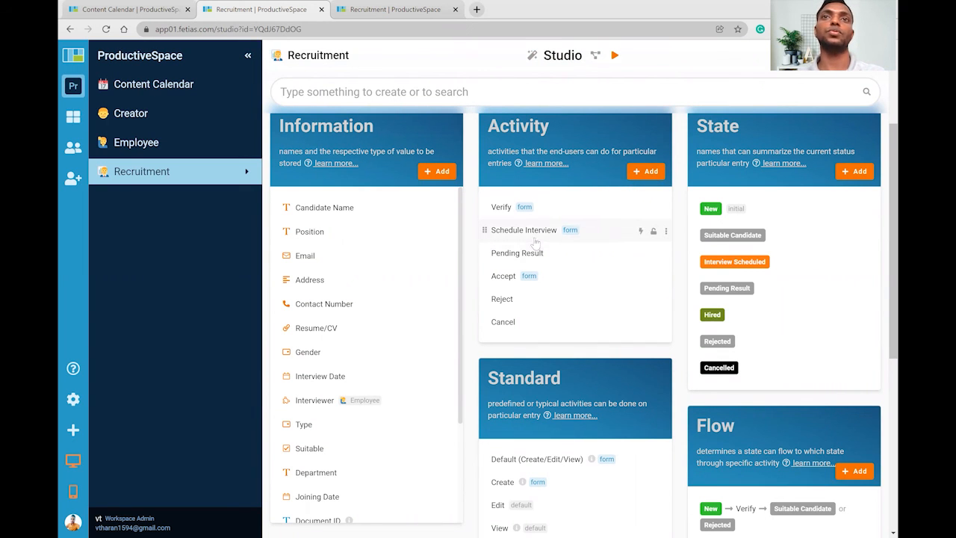
scroll(704, 269, down, 4)
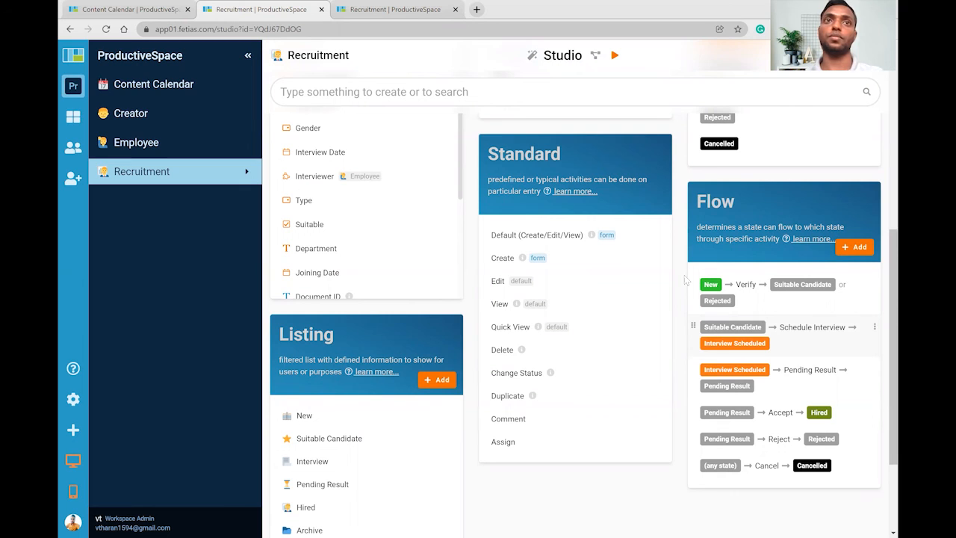
click(404, 9)
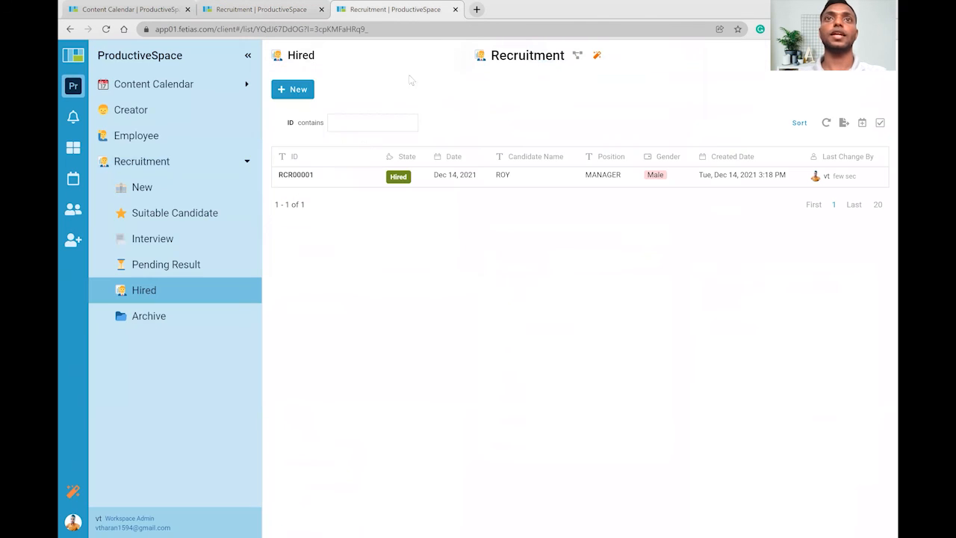